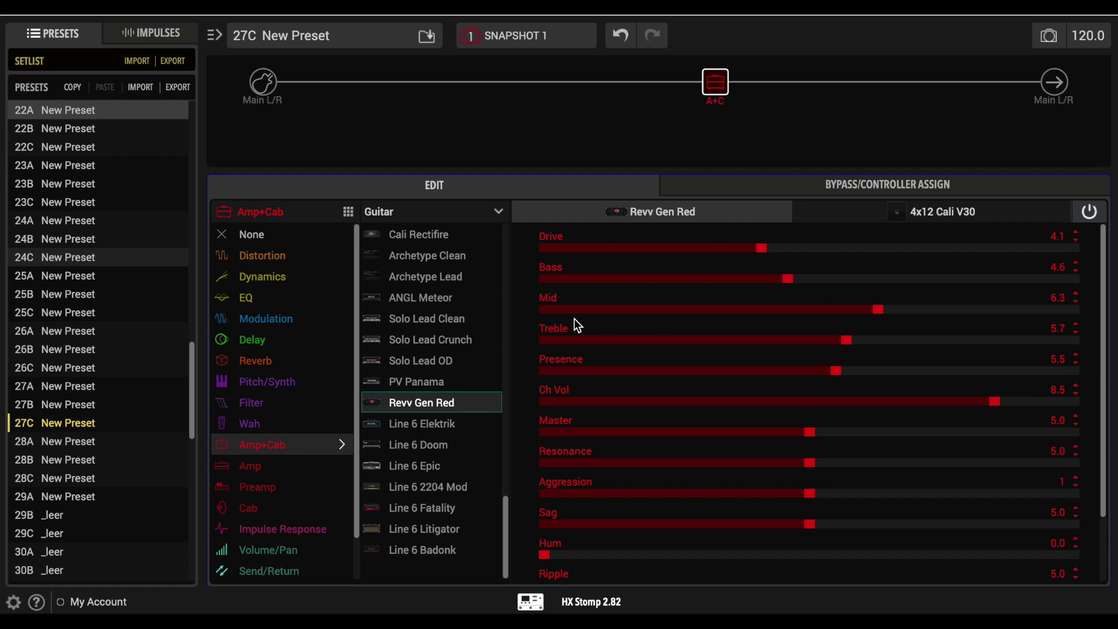
Examine the impulse response slots from the first entry through the end of the list
left_click(57, 36)
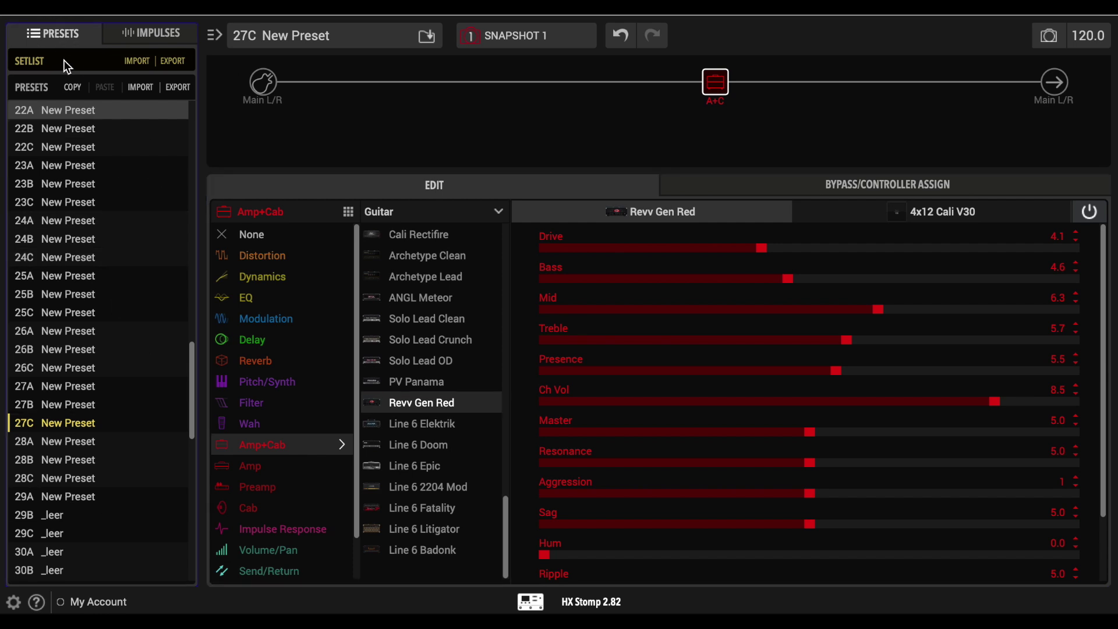
left_click(158, 38)
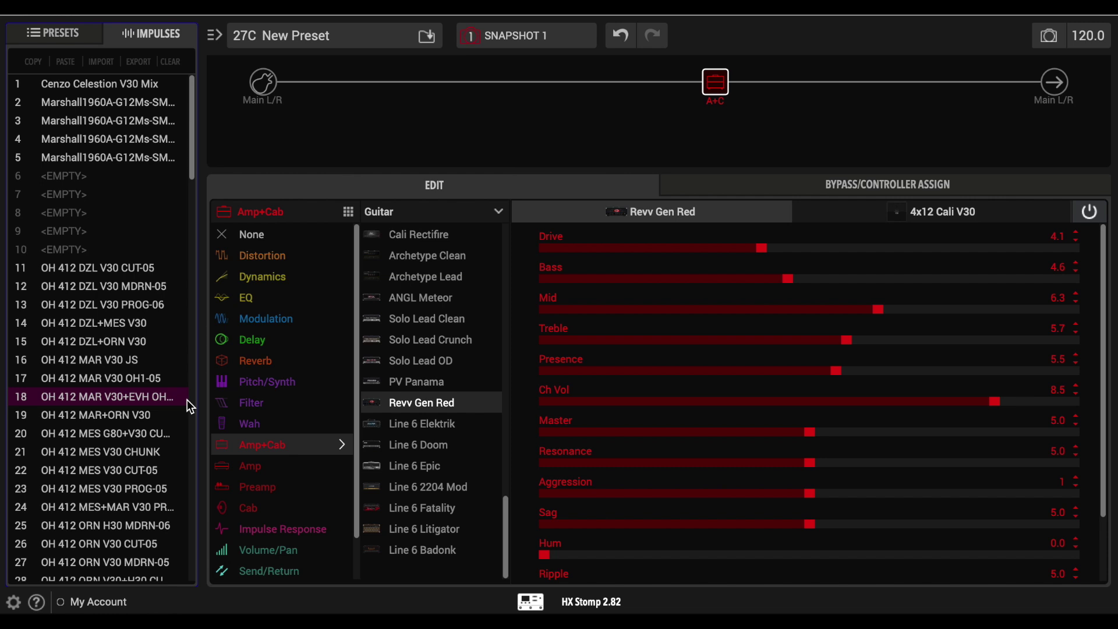
left_click(81, 90)
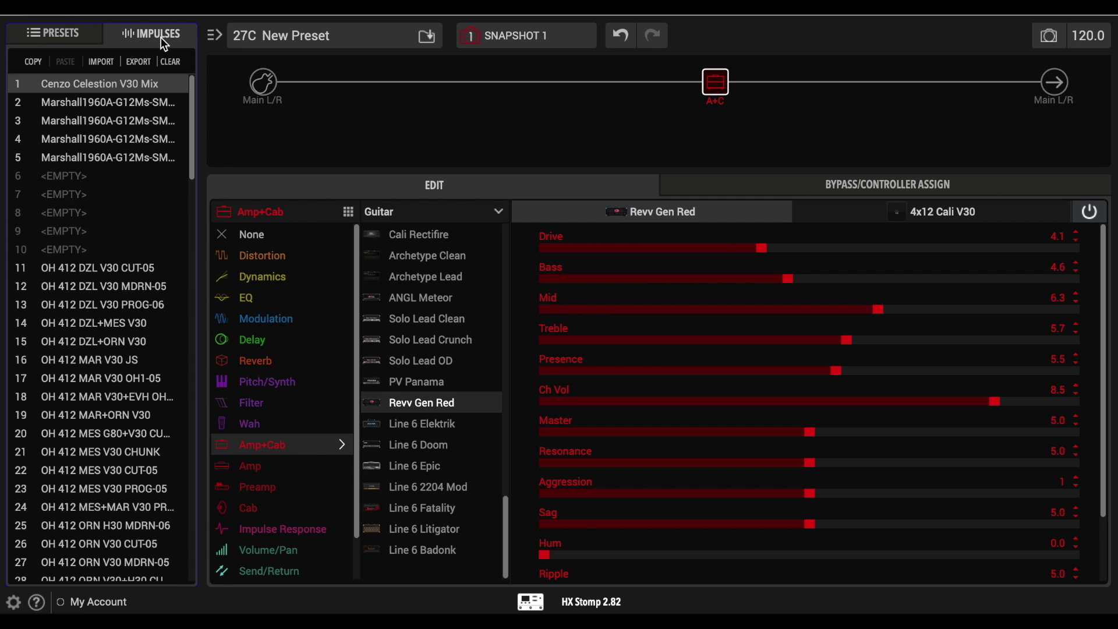
scroll(95, 457, "down", 7)
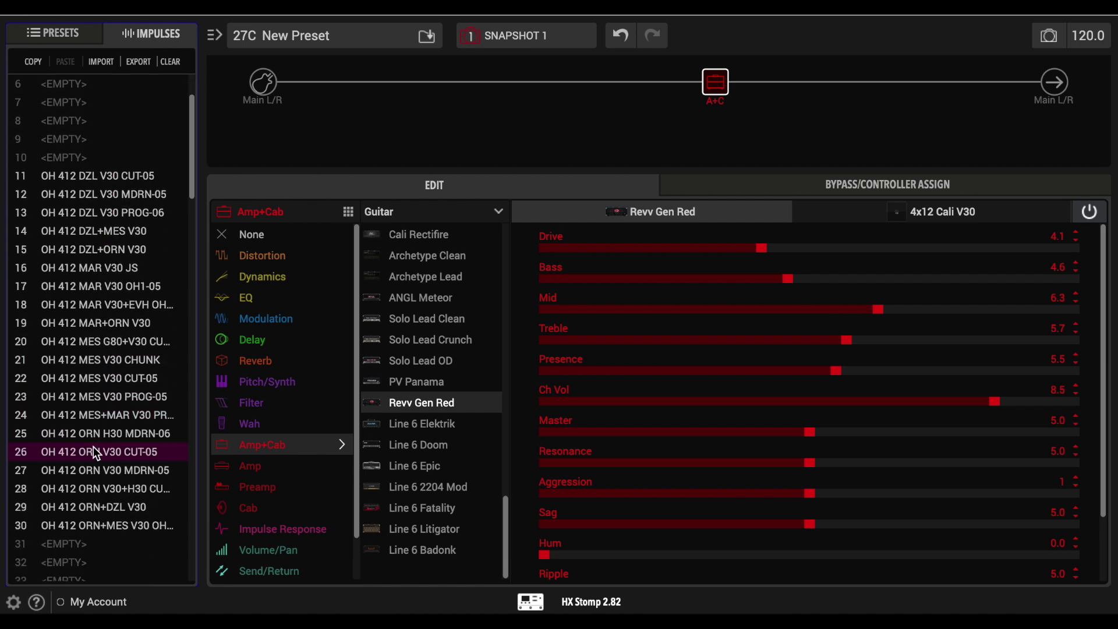
scroll(93, 446, "down", 3)
scroll(93, 446, "up", 10)
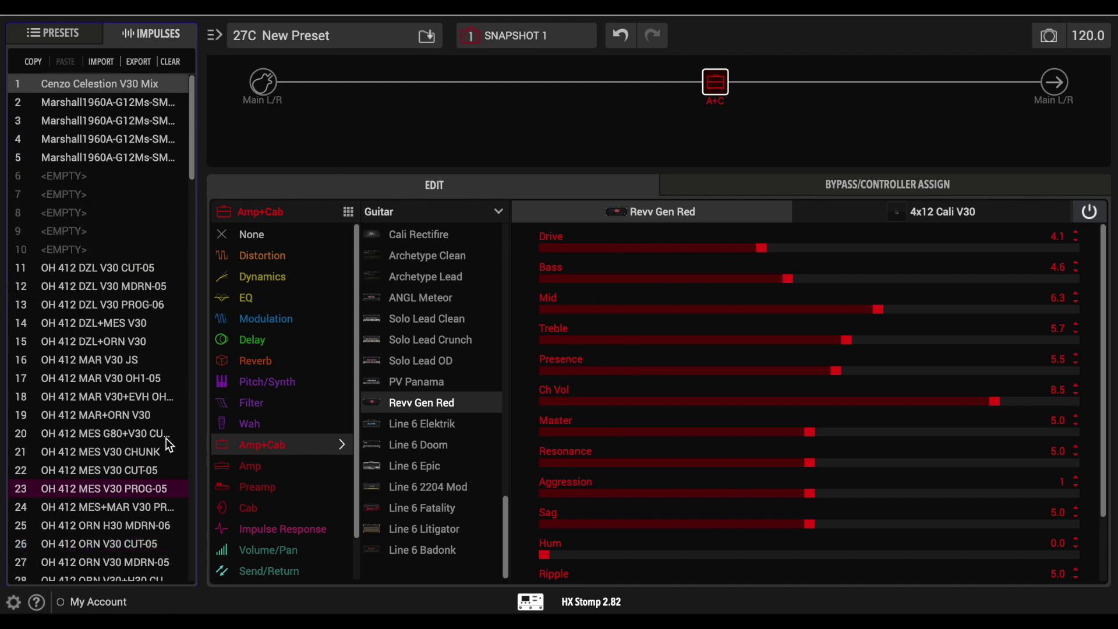
scroll(119, 361, "down", 20)
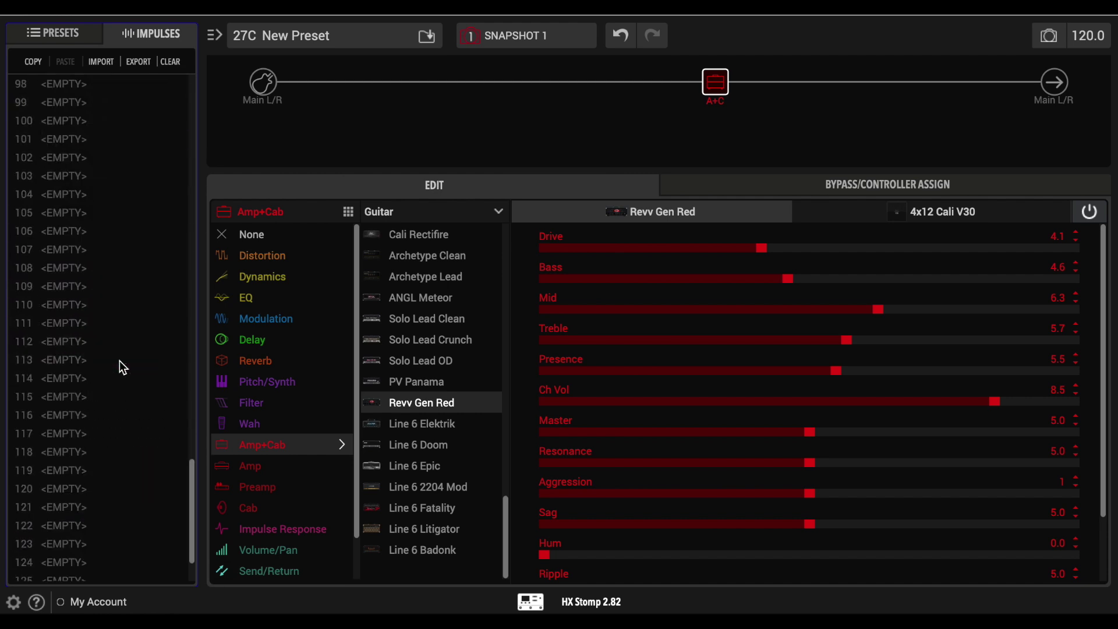
scroll(120, 361, "up", 20)
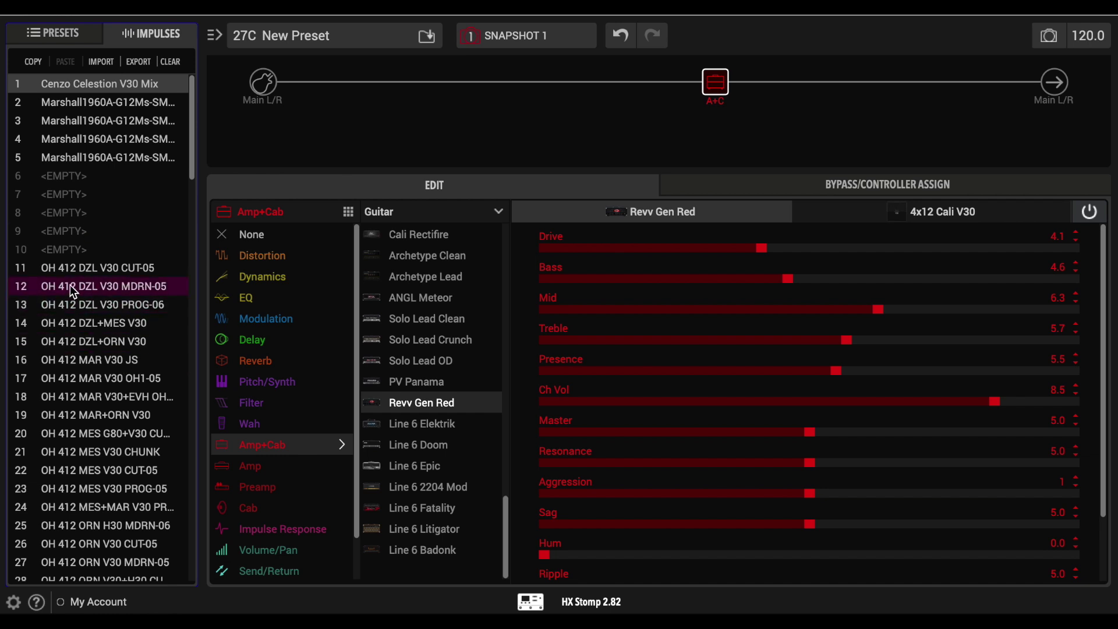
left_click(60, 272)
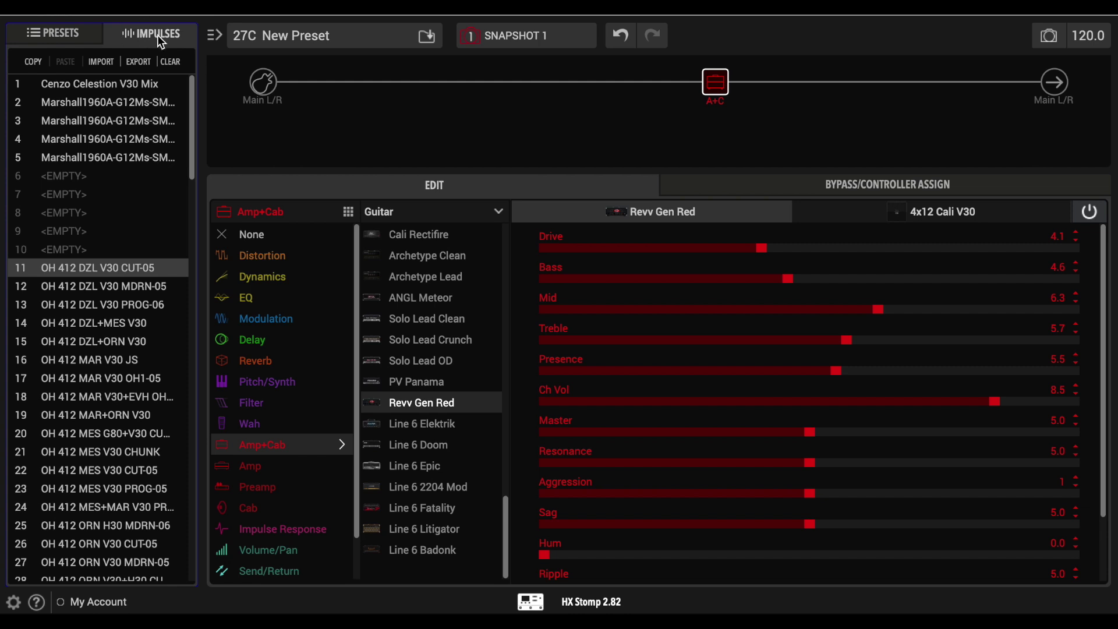
Examine the preset list from its first entries onwards
left_click(65, 34)
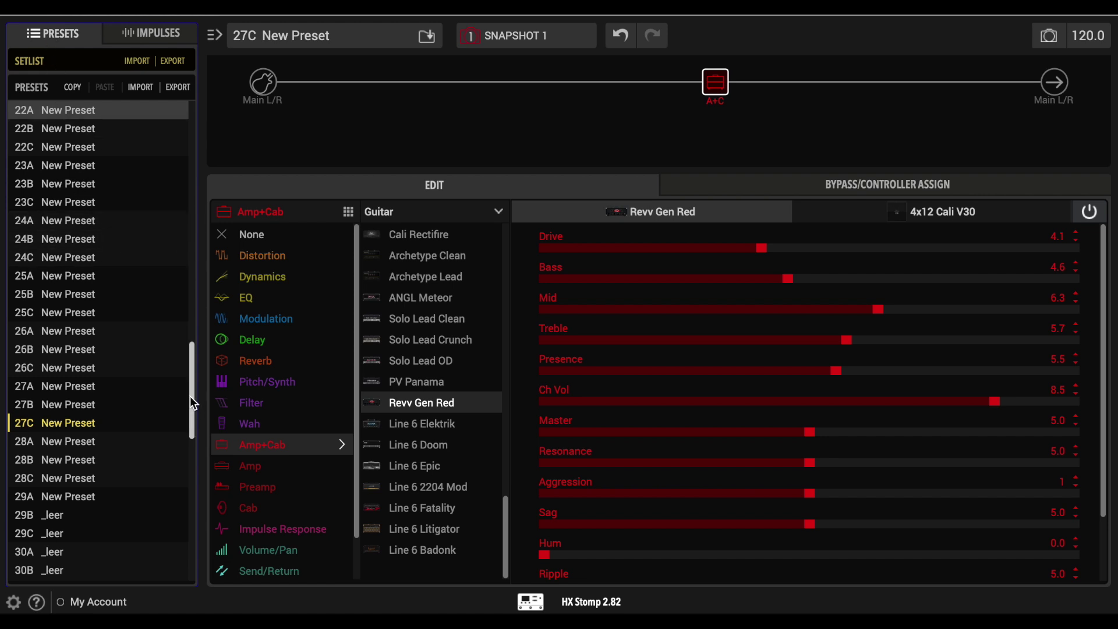
left_click_drag(191, 398, 197, 120)
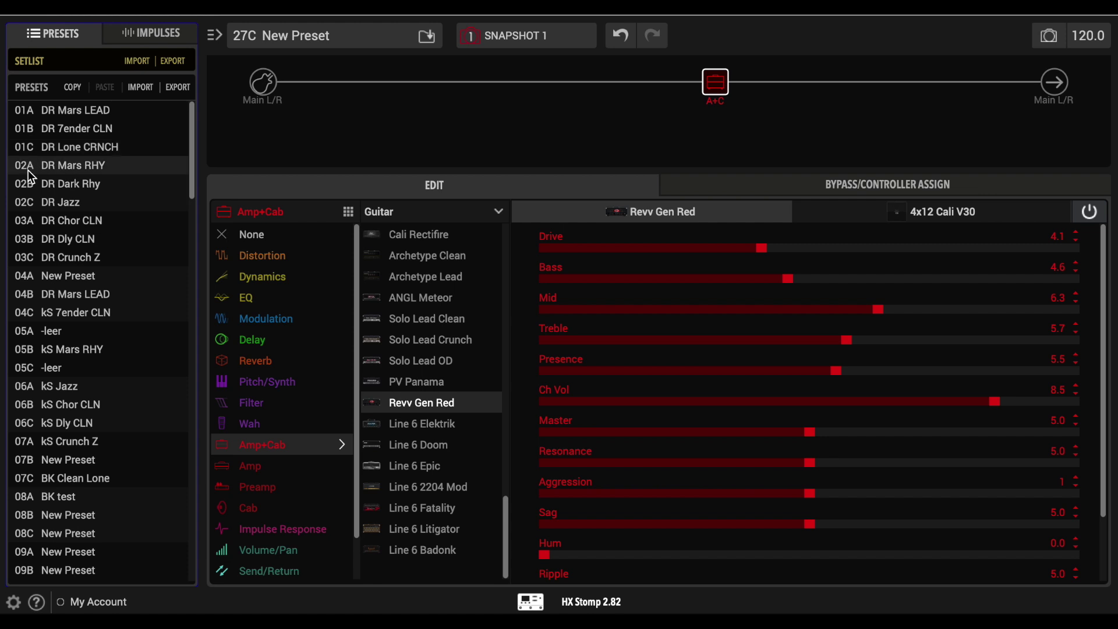
left_click_drag(191, 173, 197, 265)
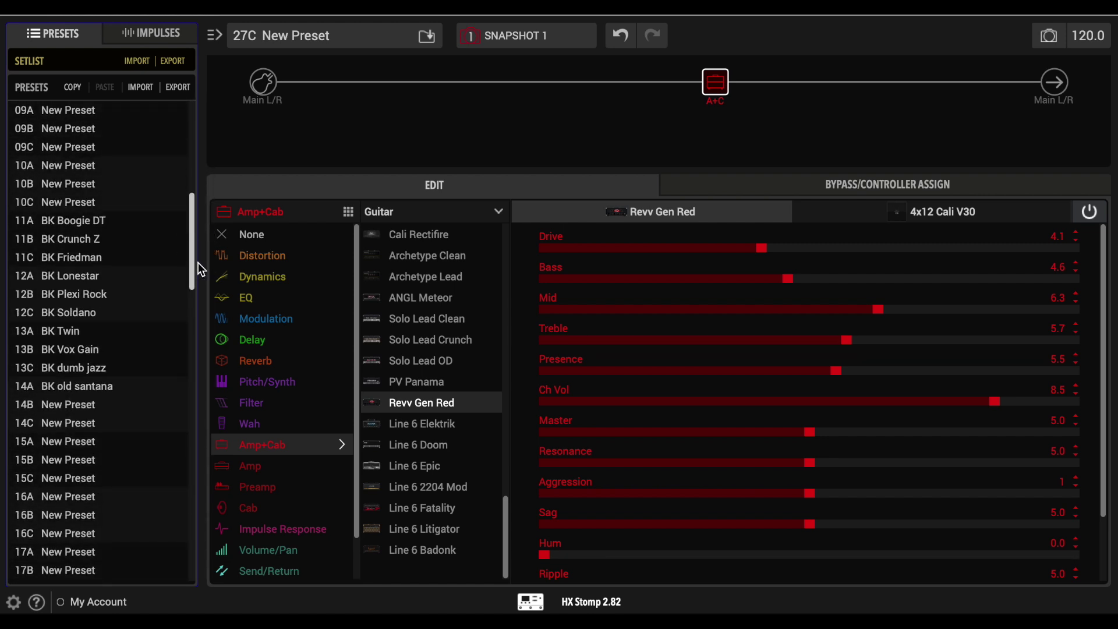
Set the preset numbering format to 000-125 in the preferences
left_click(12, 602)
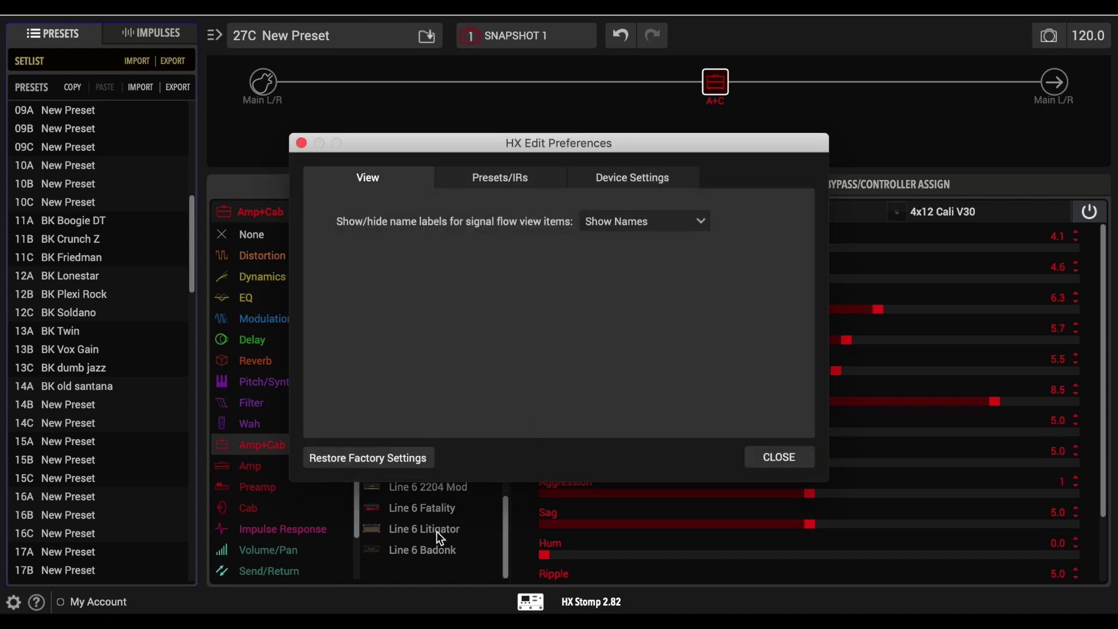
left_click(495, 175)
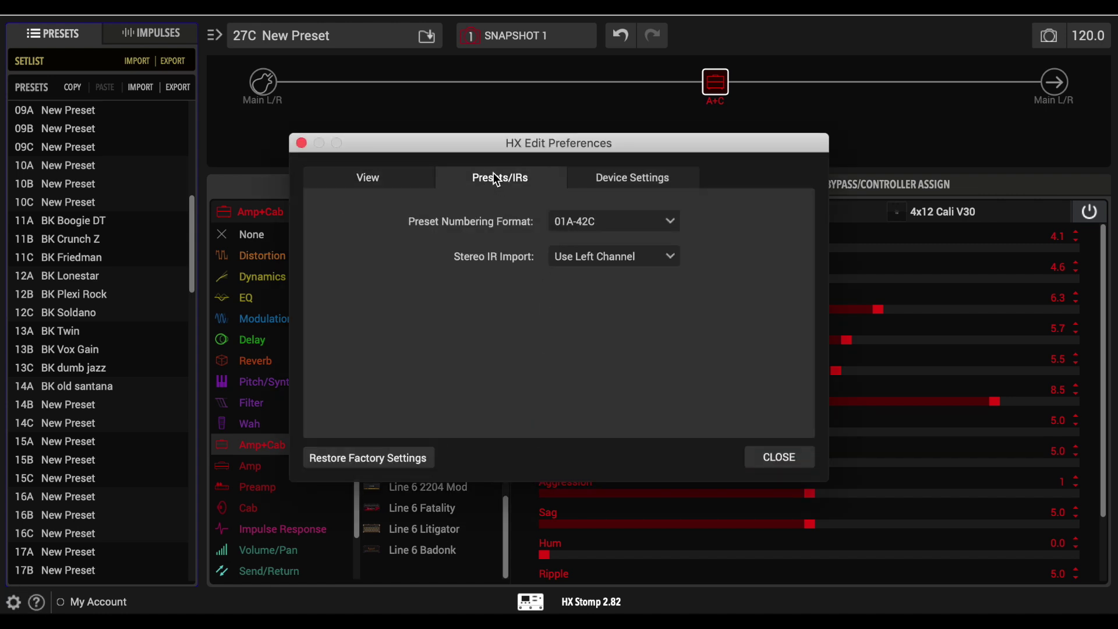
left_click(559, 224)
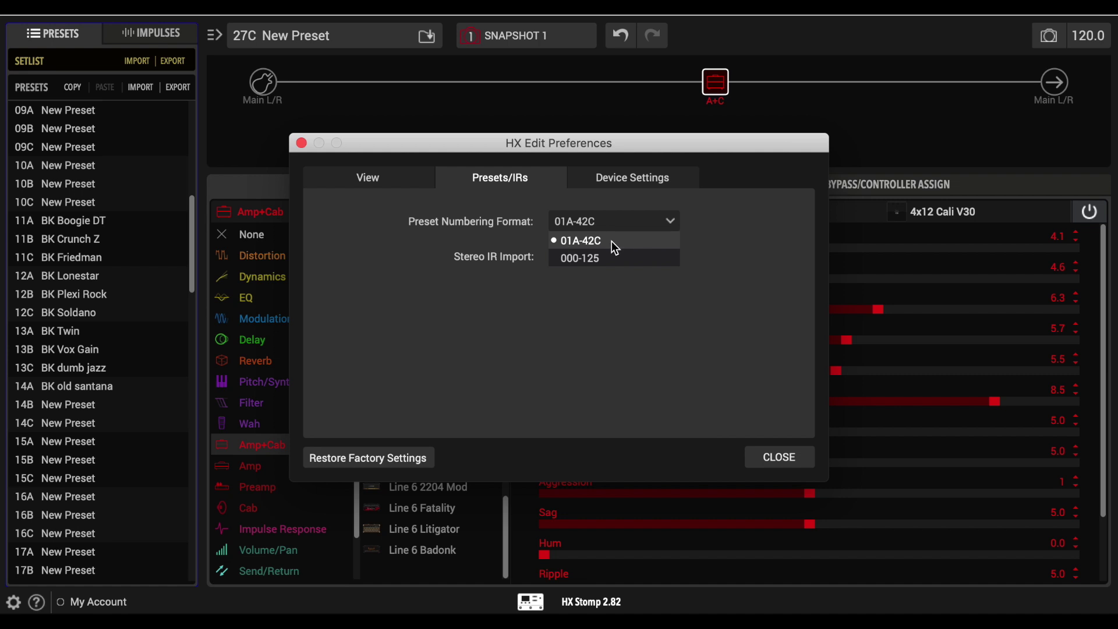
left_click(631, 259)
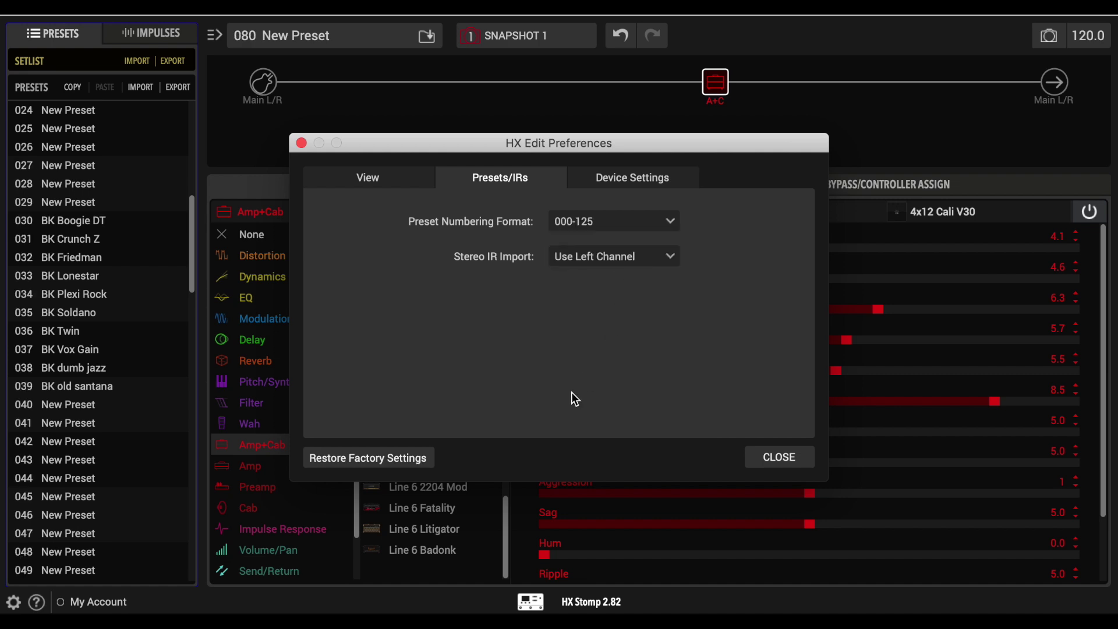
left_click(793, 458)
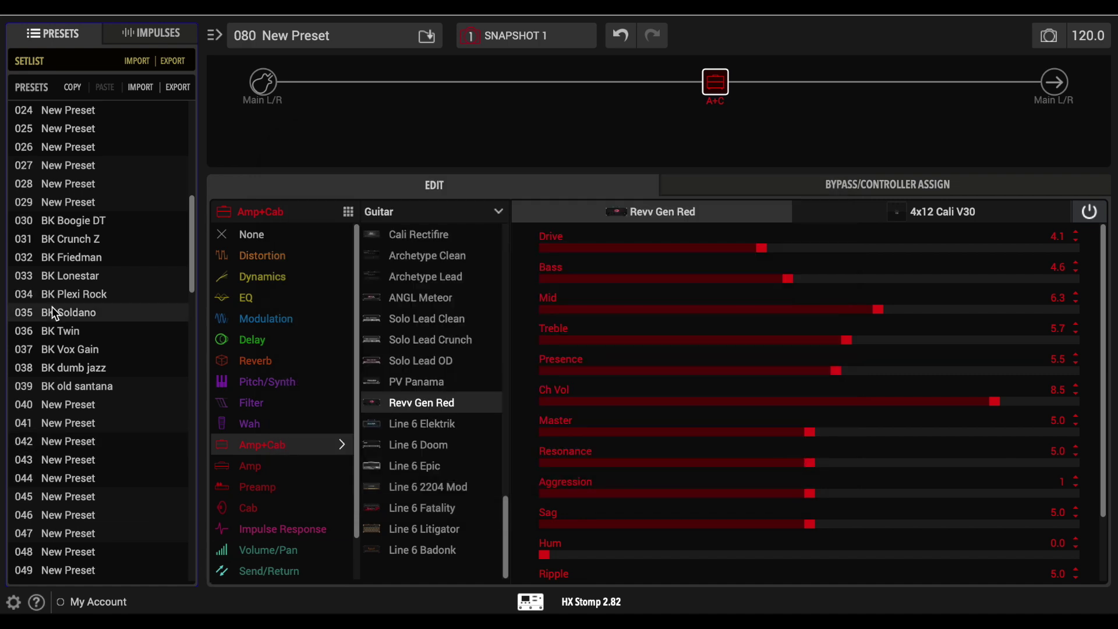
left_click_drag(194, 251, 211, 394)
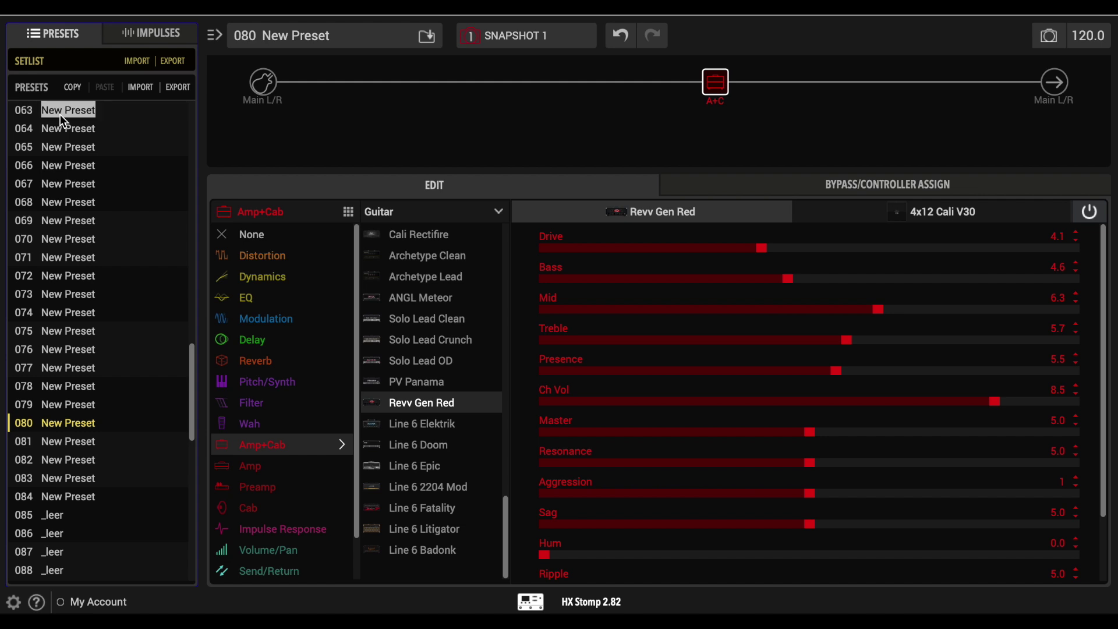
double_click(28, 107)
key("Return")
scroll(29, 347, "up", 1)
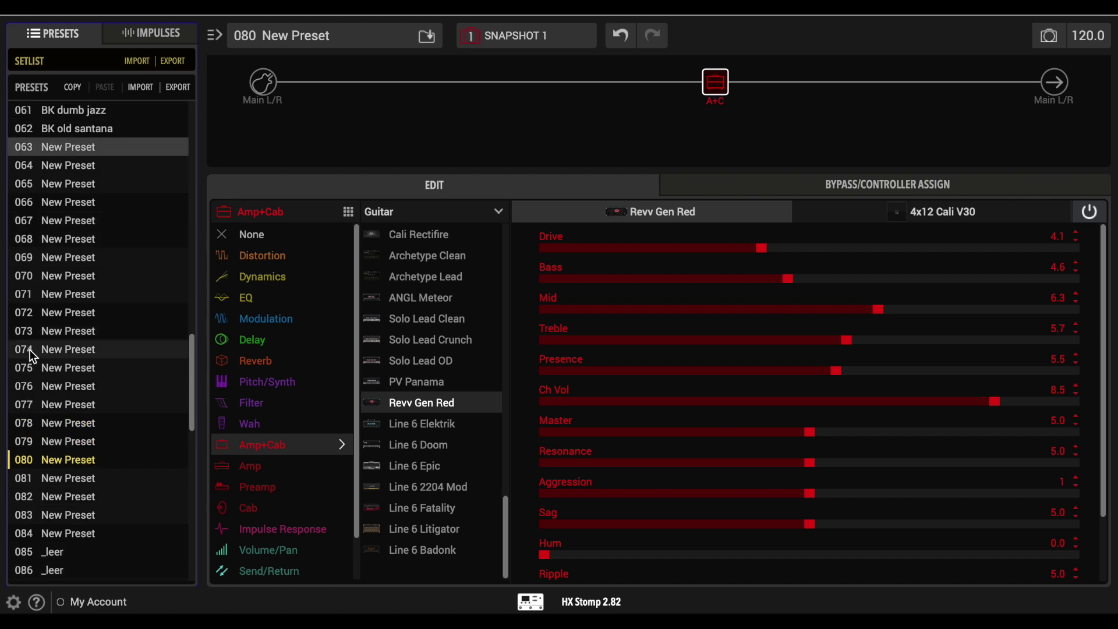
scroll(35, 297, "down", 1)
scroll(36, 289, "down", 1)
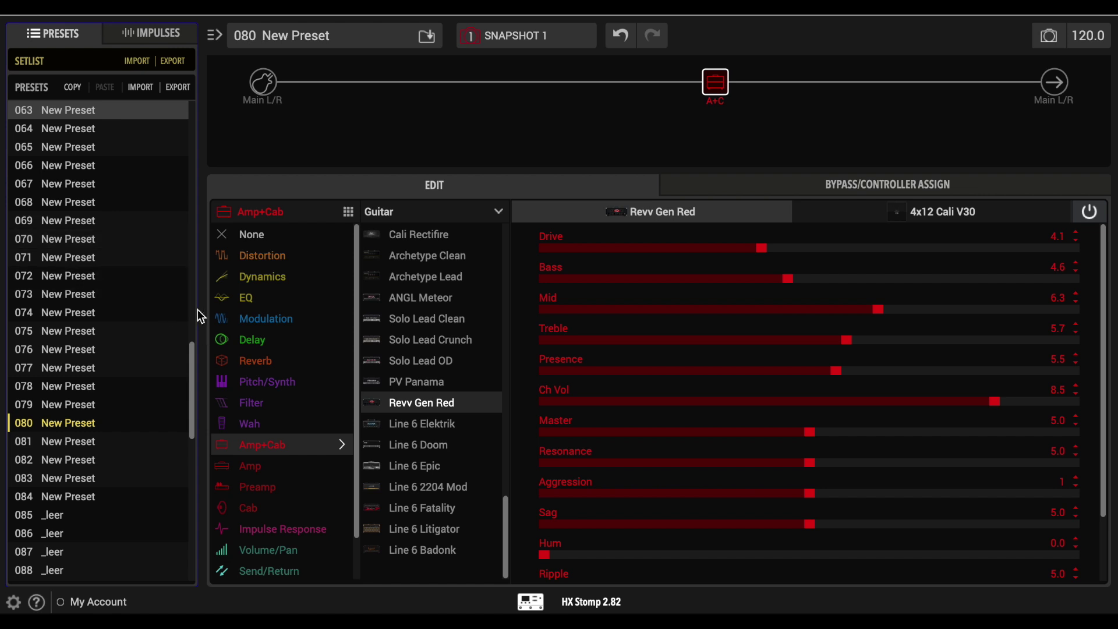
double_click(20, 109)
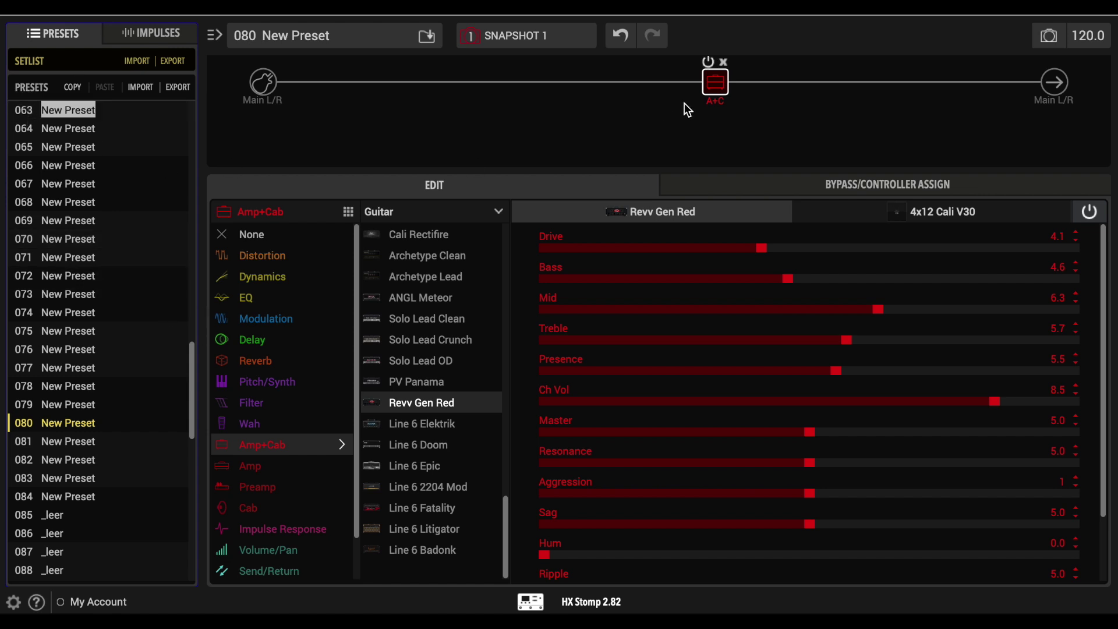
Remove the Amp+Cab block and place a mono Ganymede reverb in the path's last slot, with Decay 5.0 and Mix 20%
left_click(711, 88)
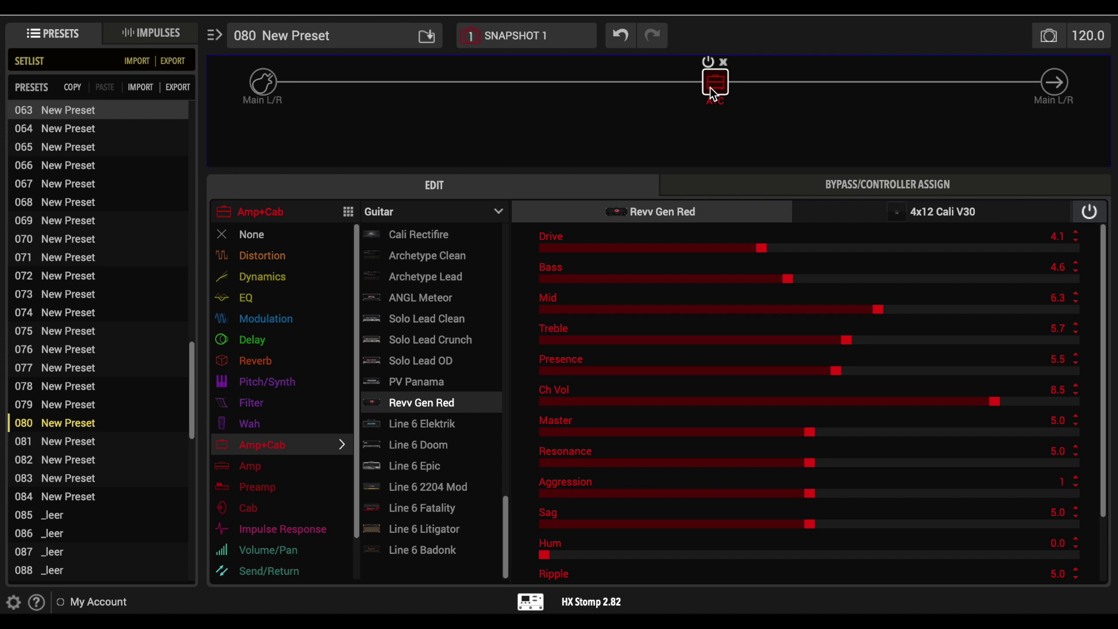
left_click(723, 61)
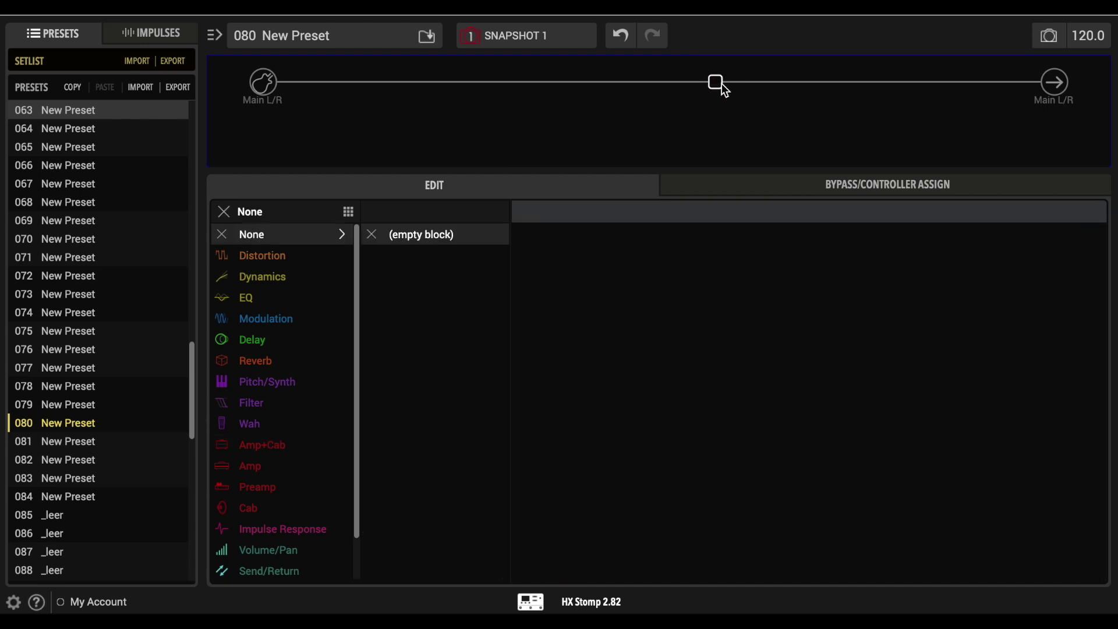
left_click(940, 82)
left_click(271, 362)
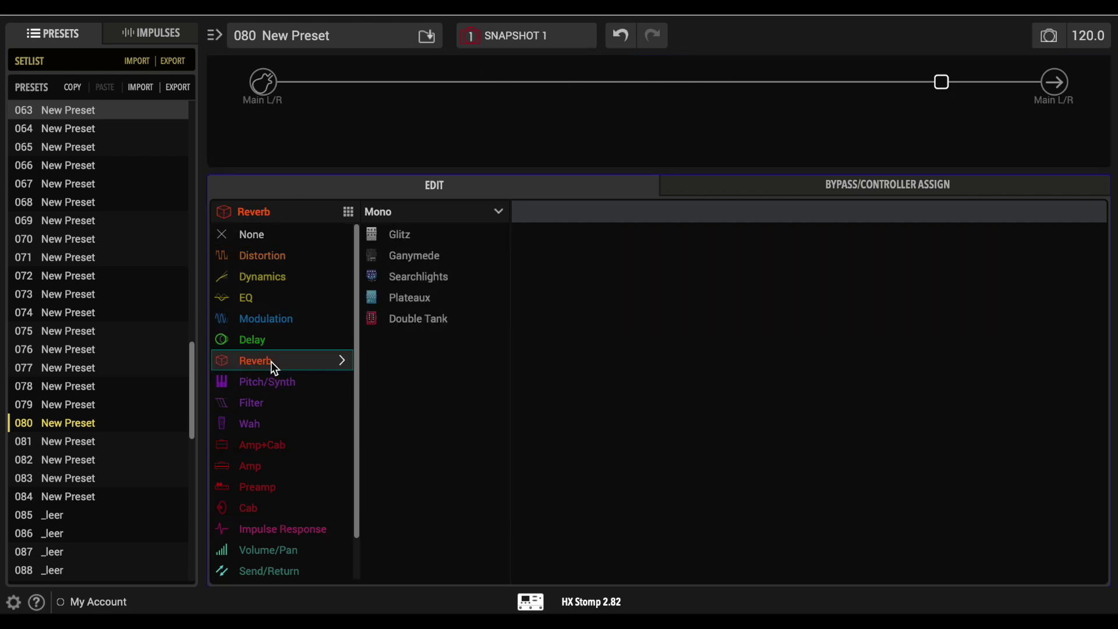
left_click(399, 256)
left_click_drag(887, 252, 811, 252)
left_click_drag(810, 371, 649, 375)
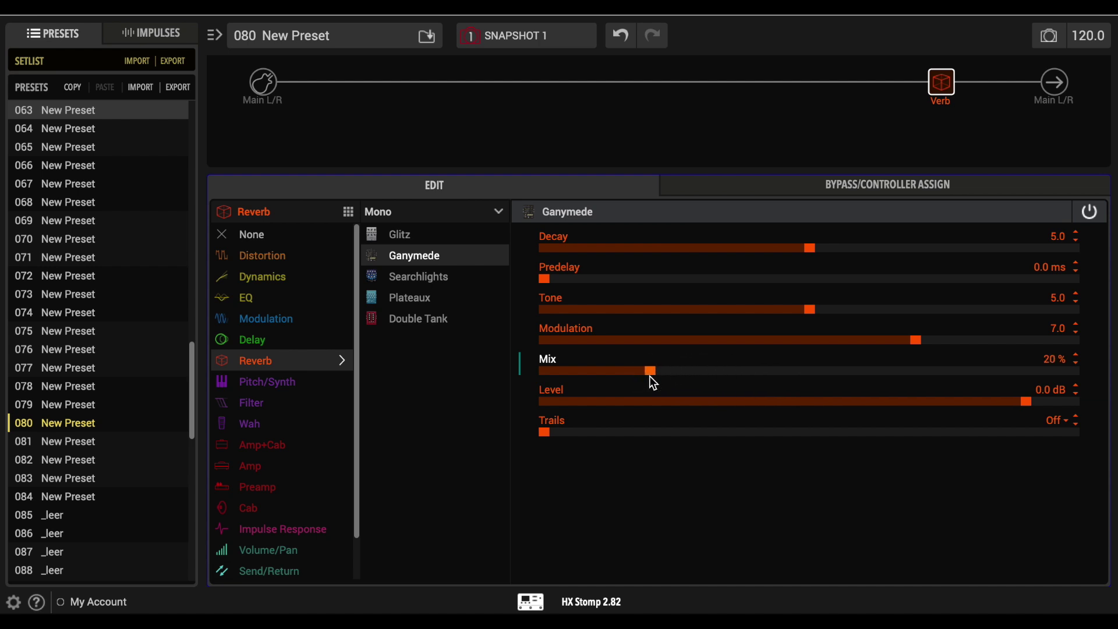
mouse_move(940, 93)
mouse_move(409, 83)
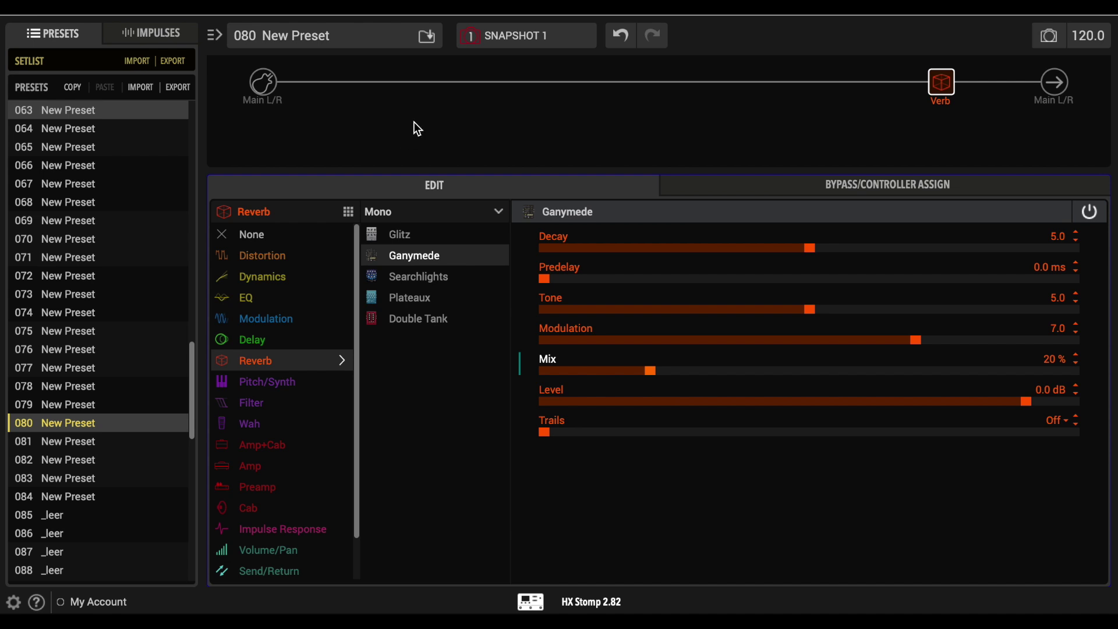
left_click(428, 39)
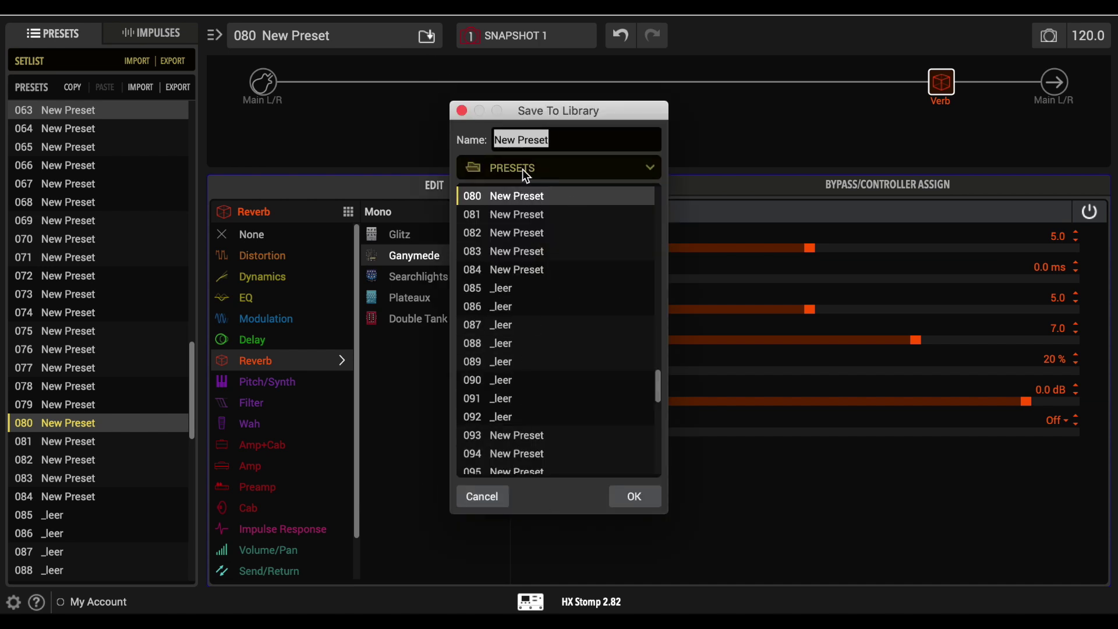
left_click(480, 496)
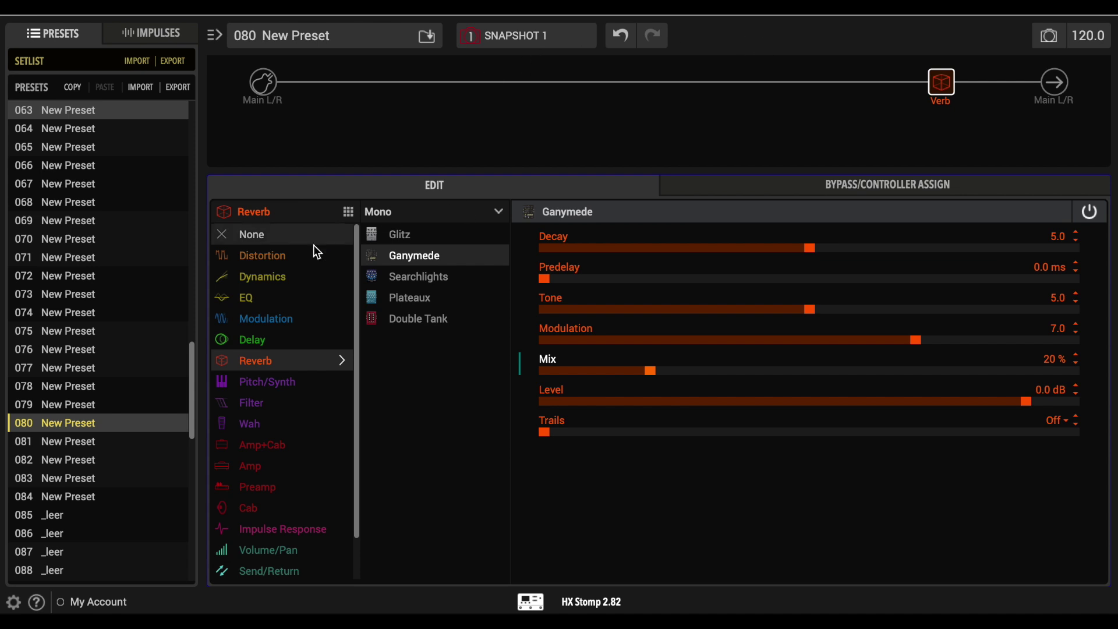
Load preset 081 and return to preset 080 to check its reverb block
left_click(947, 92)
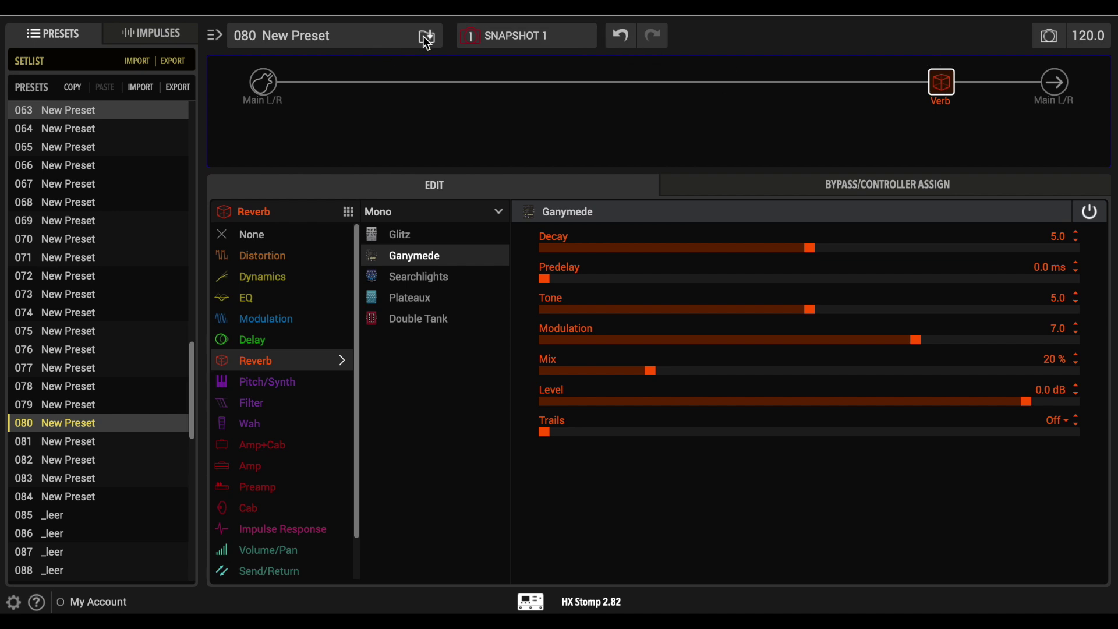
left_click(71, 446)
left_click(75, 425)
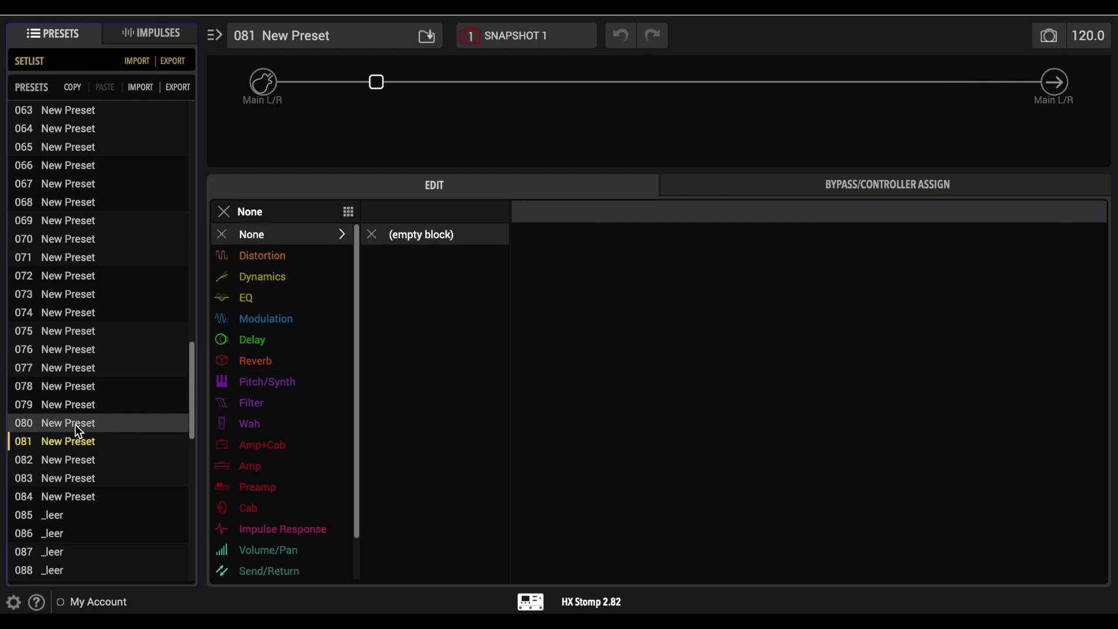
mouse_move(948, 87)
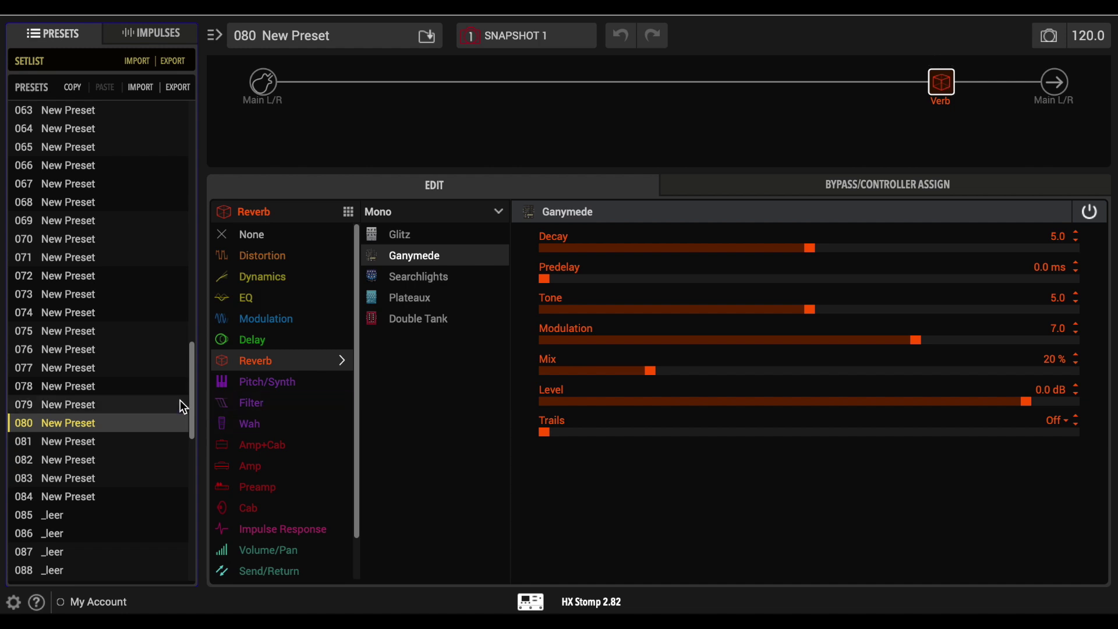
Load preset 000 DR Mars LEAD to view its signal chain
left_click_drag(192, 377, 186, 97)
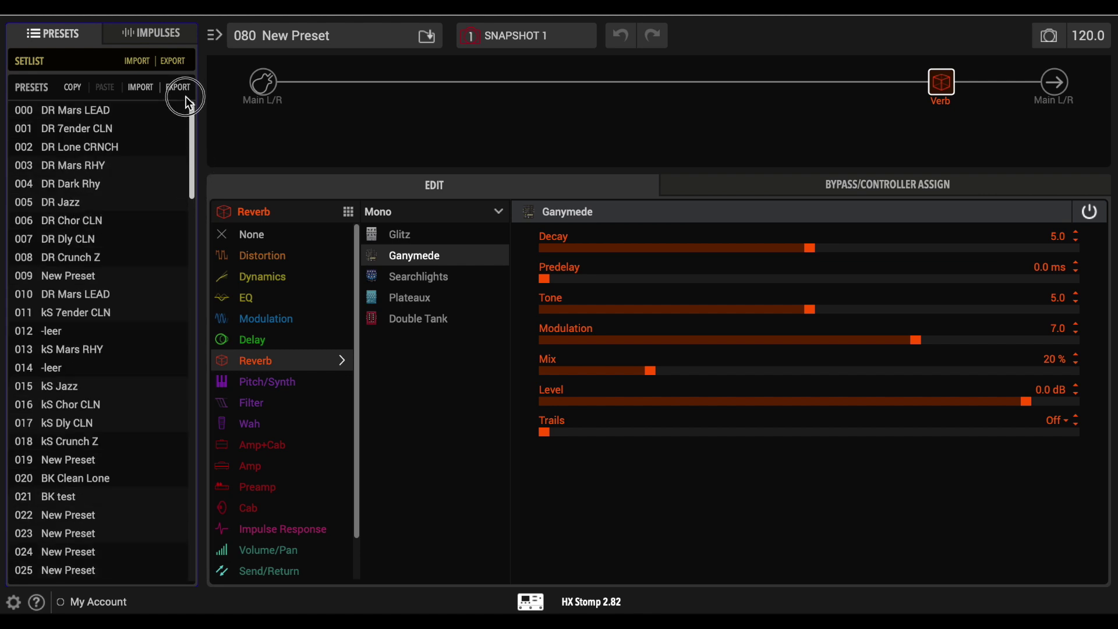
left_click(71, 109)
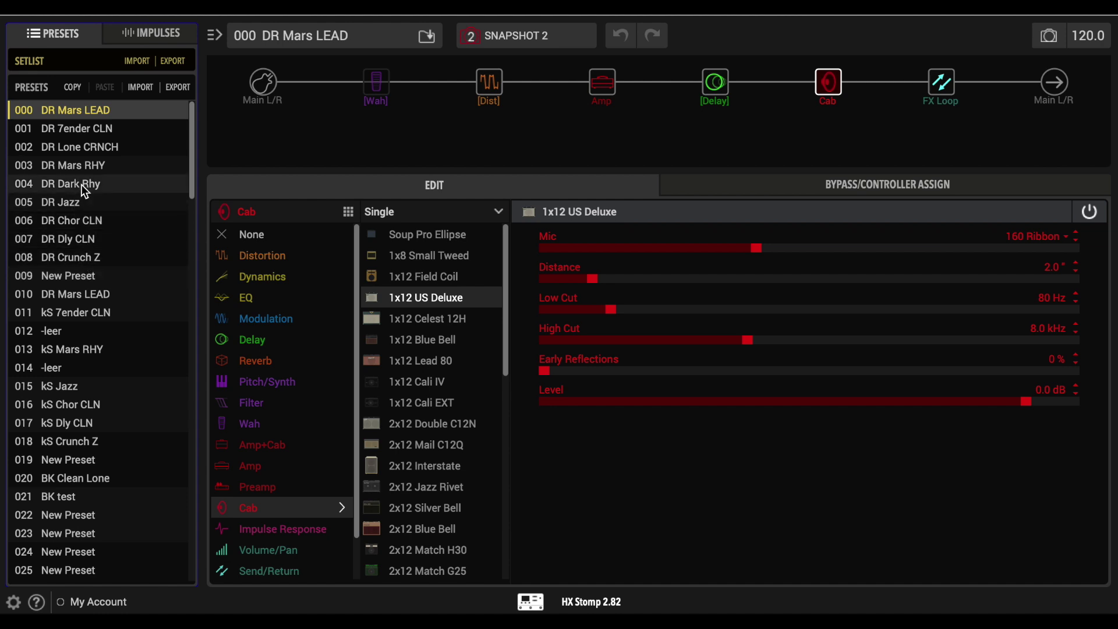
Load preset 010 DR Mars LEAD and remove the Cab block from its parallel path
left_click(76, 313)
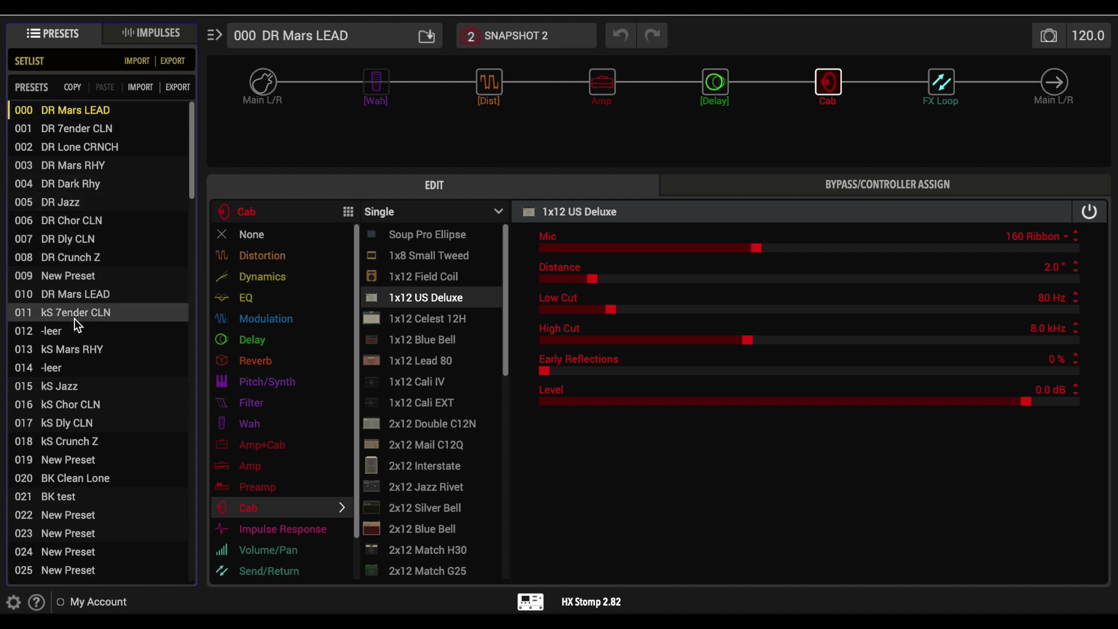
left_click(79, 300)
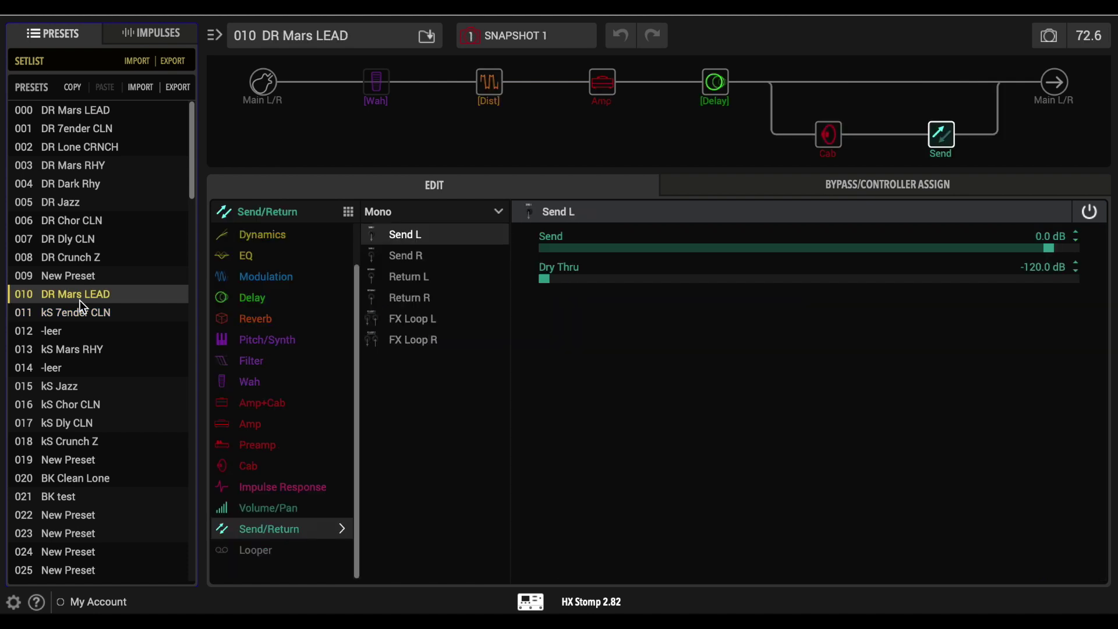
left_click(842, 115)
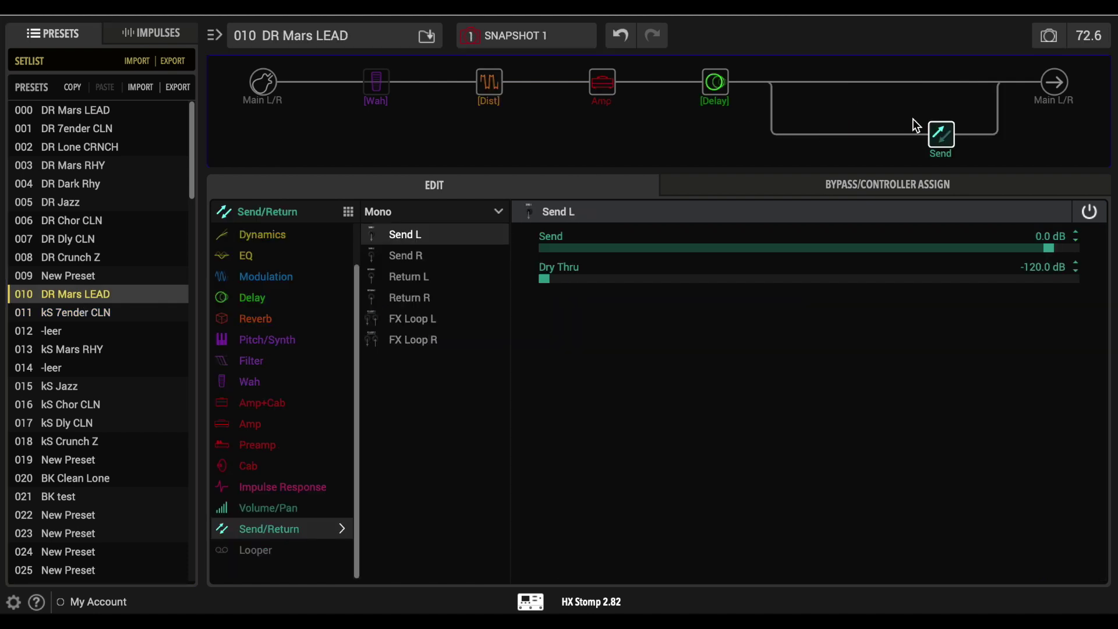
Remove the Send block from the parallel path of preset 010
left_click(949, 114)
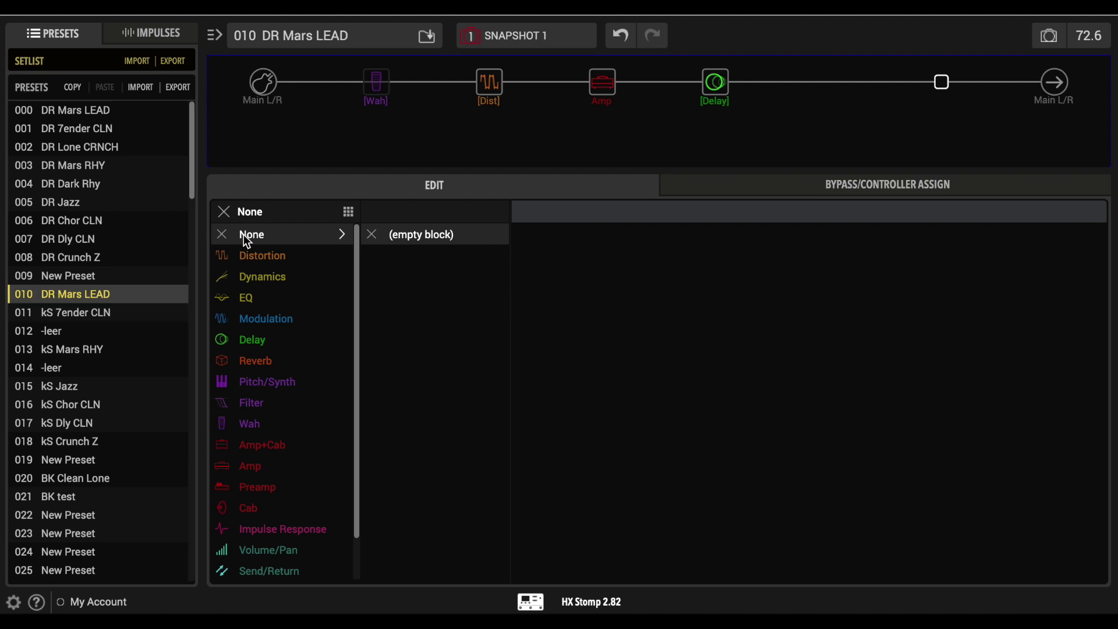
Load preset 080 and copy its Ganymede reverb block
left_click_drag(195, 180, 205, 348)
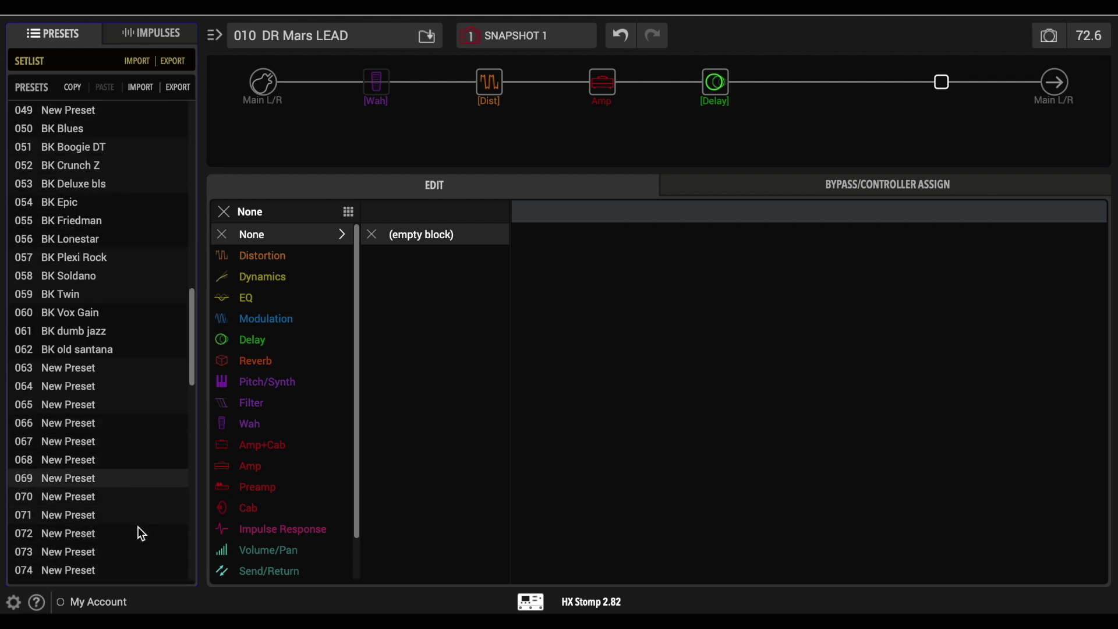
scroll(137, 526, "down", 5)
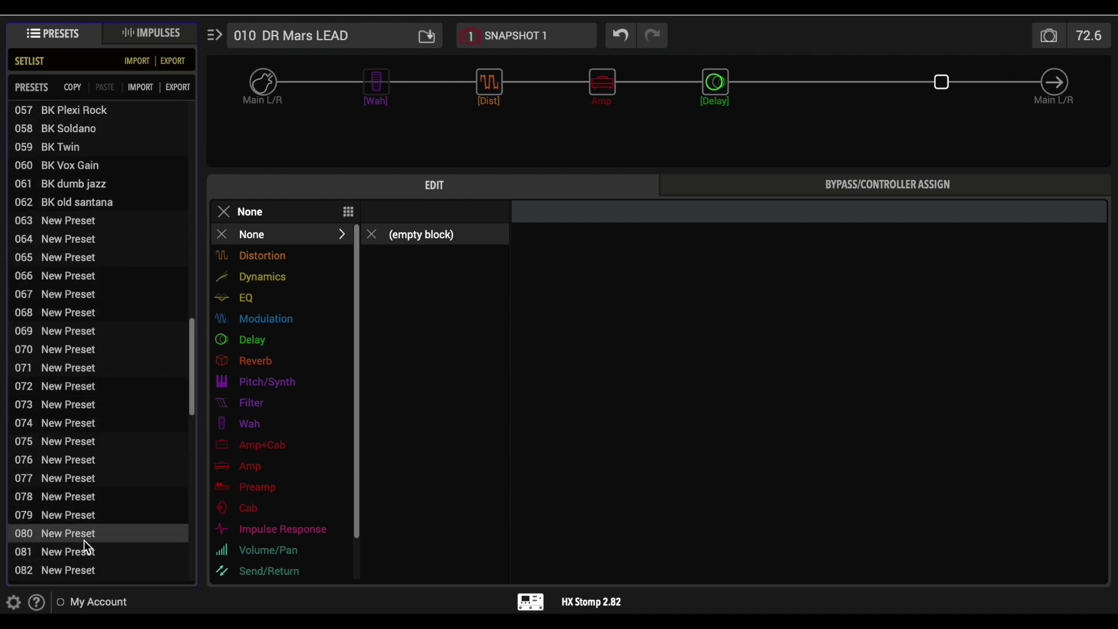
left_click(84, 535)
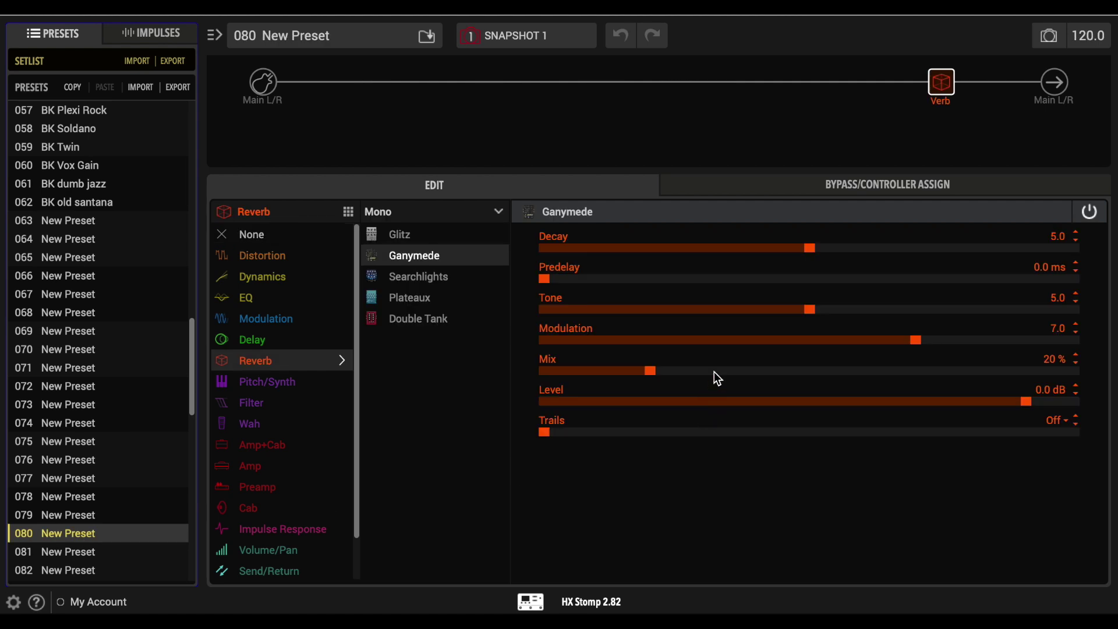
right_click(947, 88)
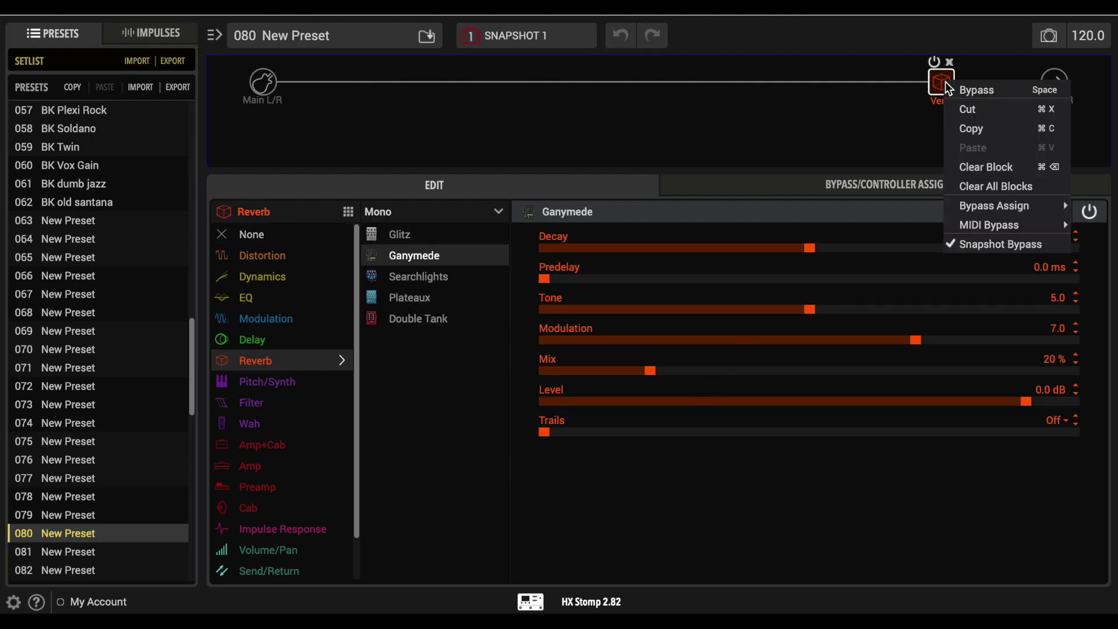
left_click(988, 128)
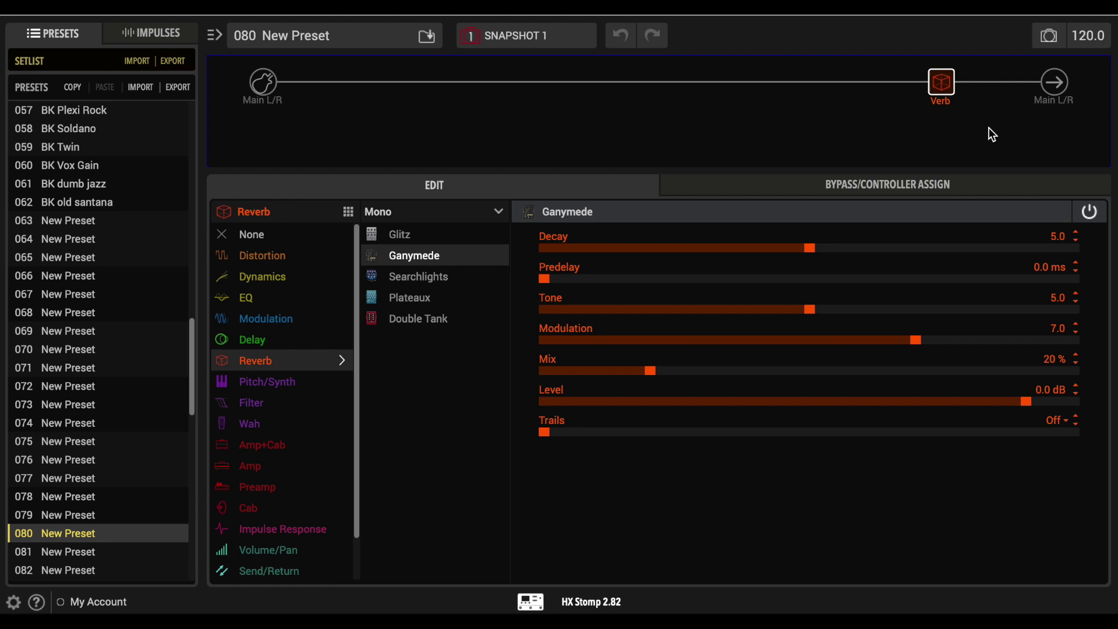
mouse_move(944, 87)
Load preset 010 DR Mars LEAD and clear the Cab and Send blocks from its parallel path
left_click_drag(192, 365, 194, 126)
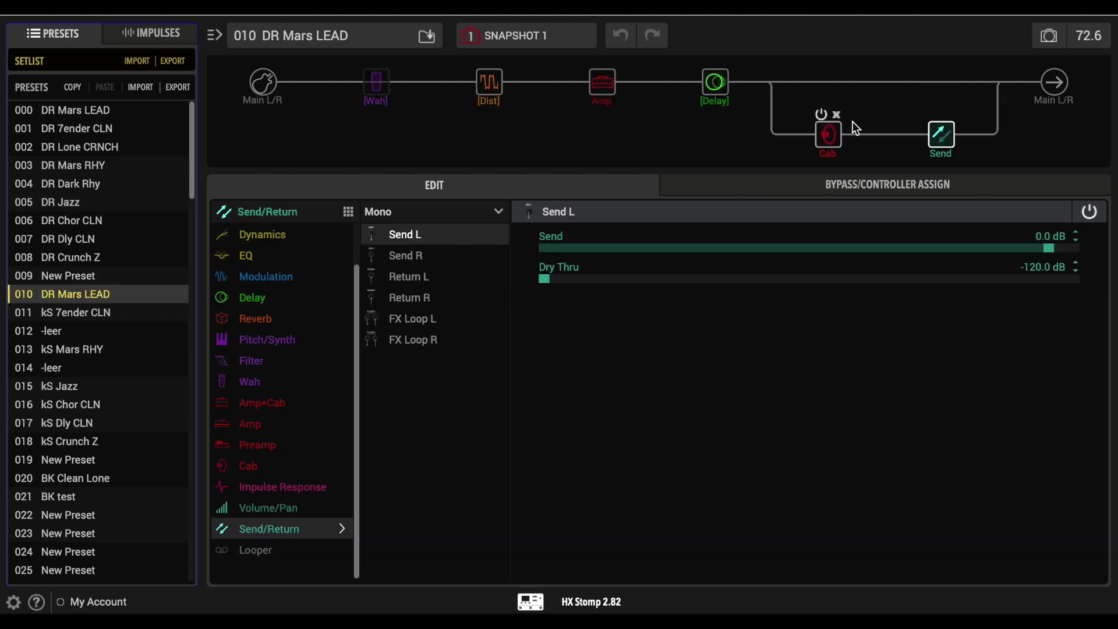
left_click(838, 115)
left_click(949, 115)
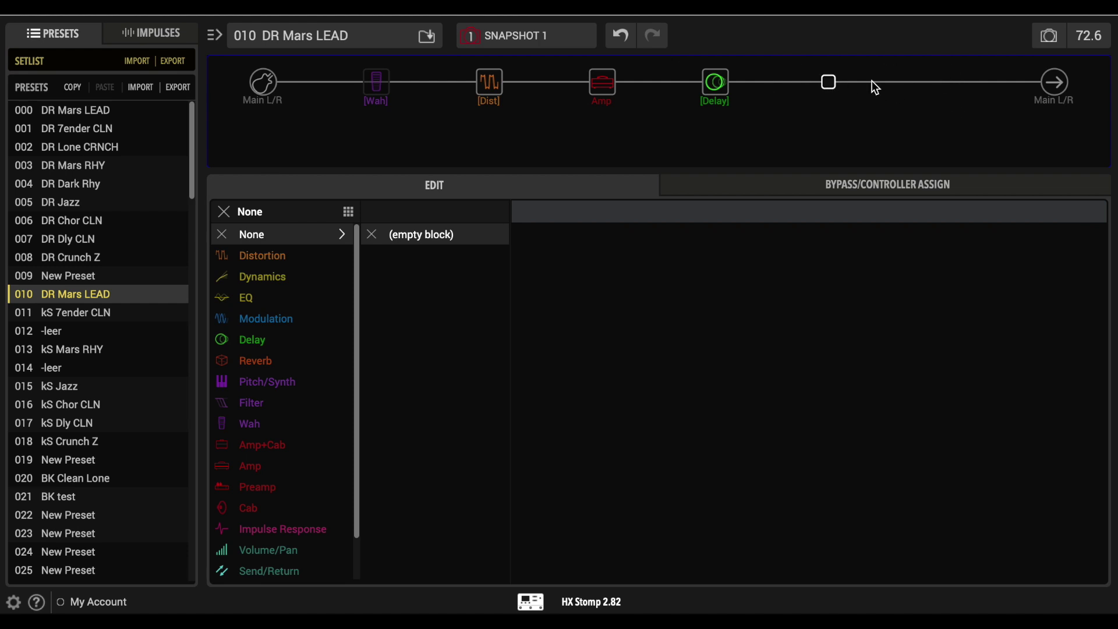
Paste the copied reverb block into the last slot of the signal path in preset 010
right_click(944, 85)
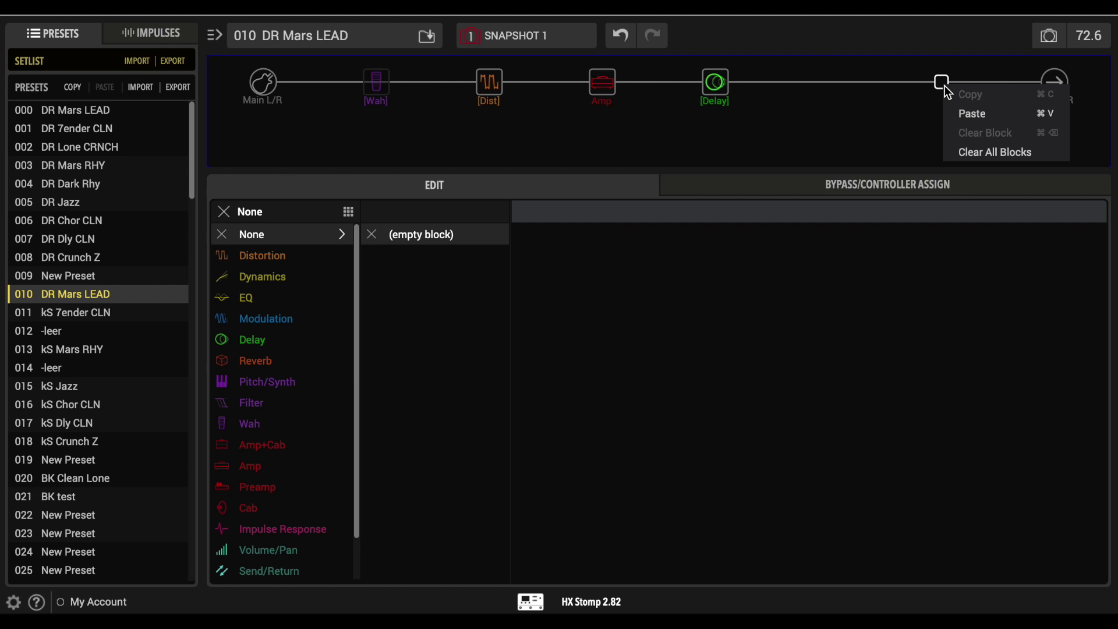
left_click(969, 116)
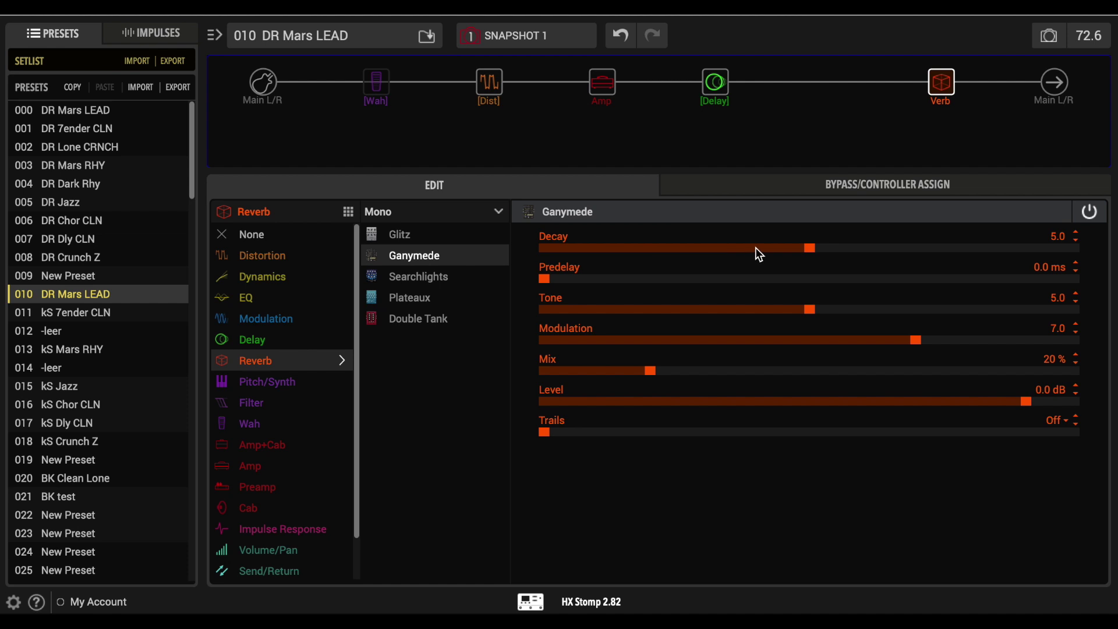
mouse_move(954, 89)
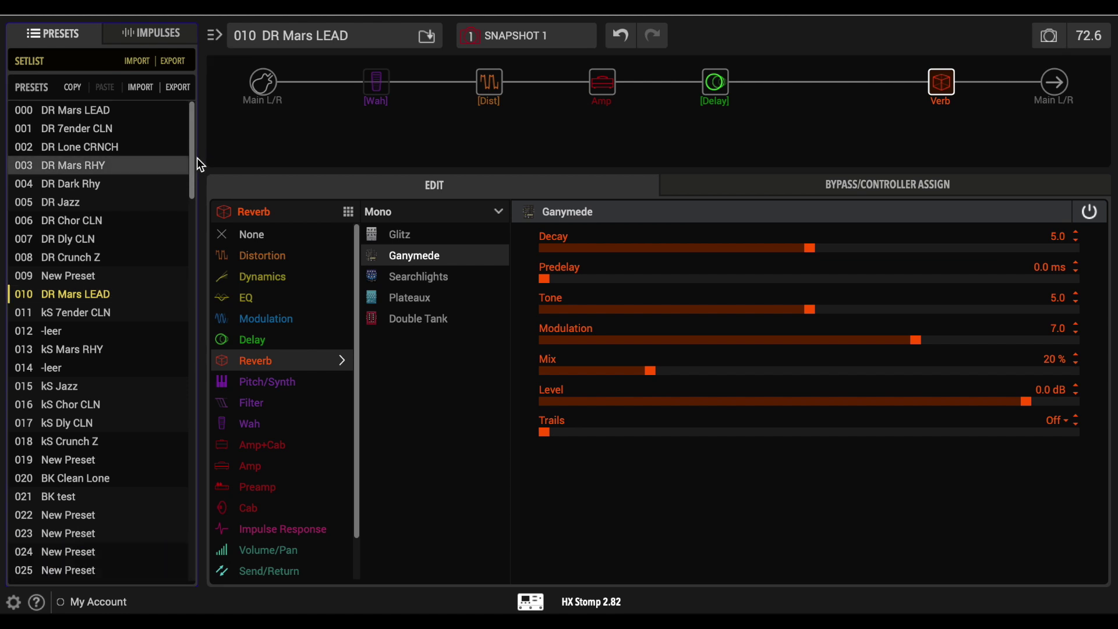
Load preset 080 and add a mono Transistor Tape delay in the slot directly before the reverb
left_click_drag(198, 177, 203, 406)
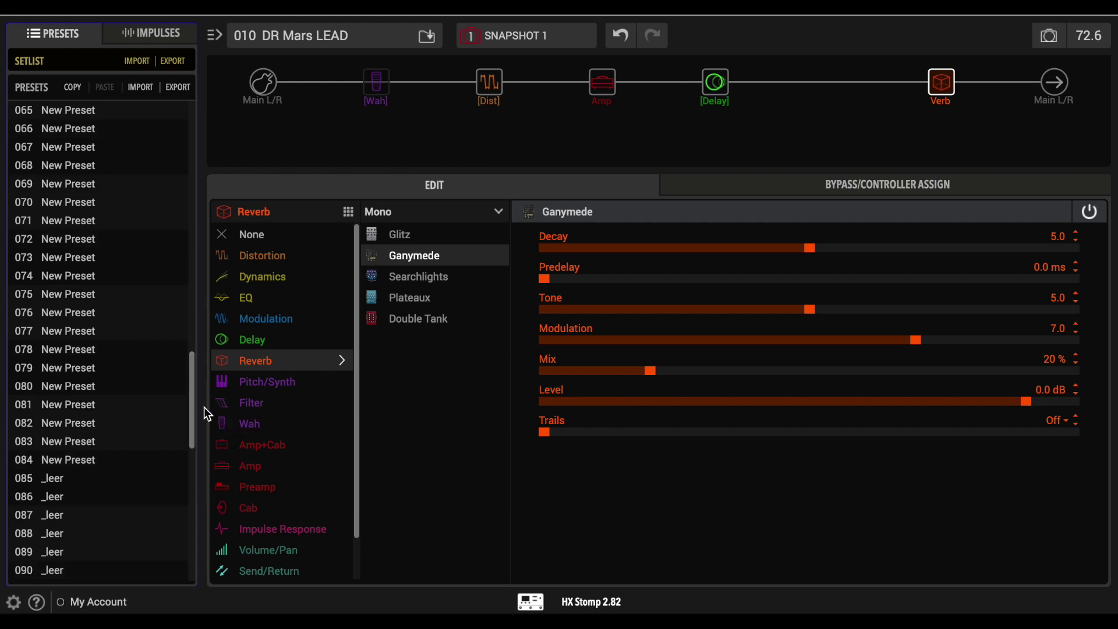
left_click(84, 387)
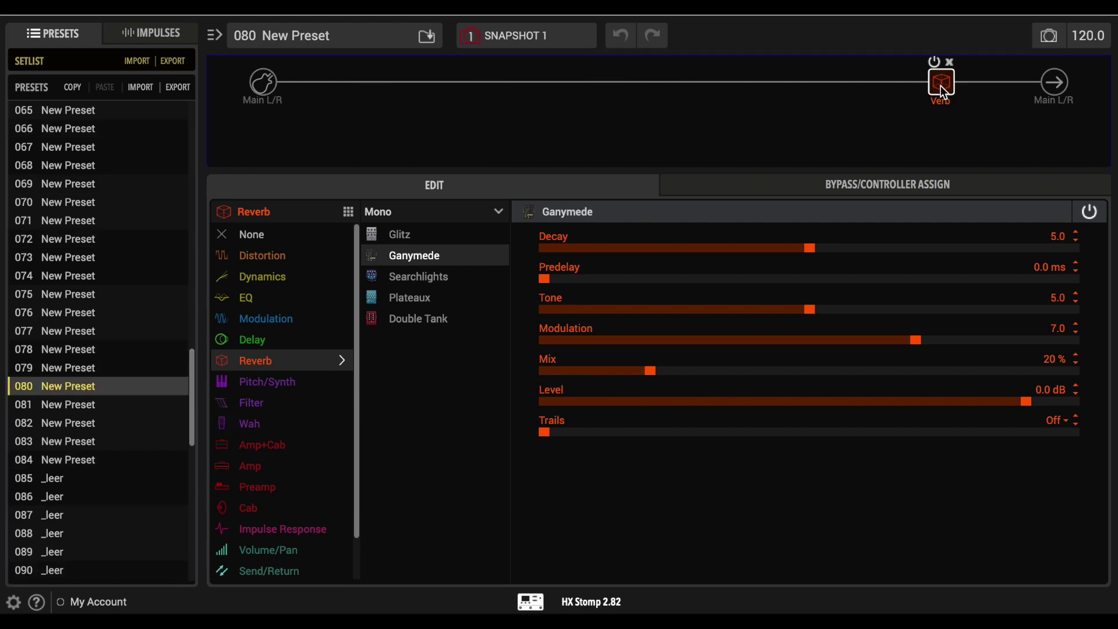
left_click(824, 80)
left_click(281, 337)
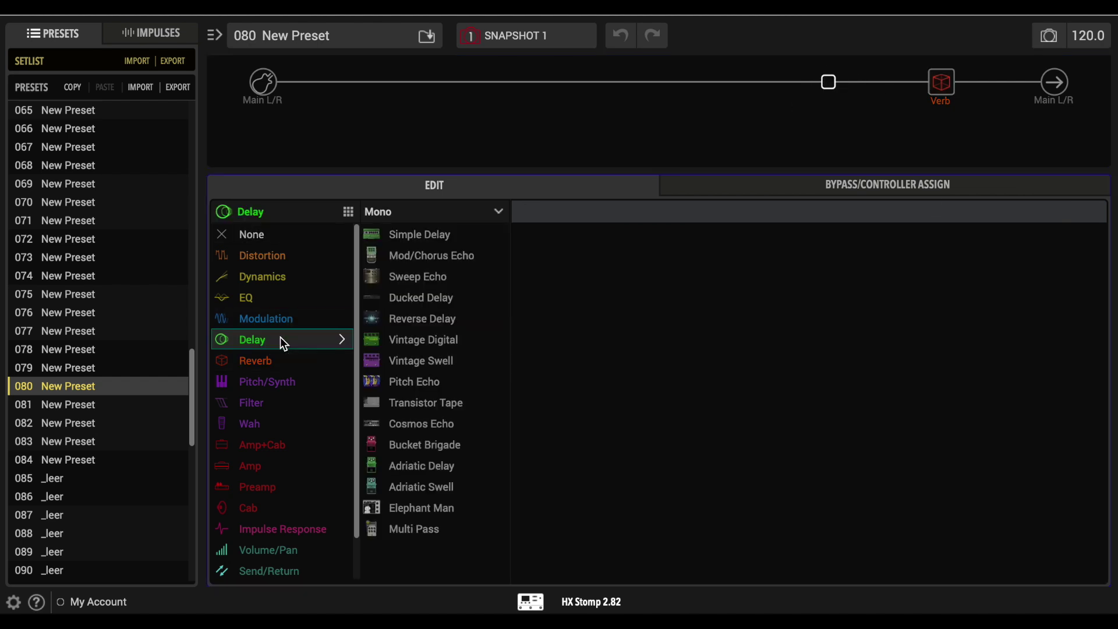
left_click(470, 407)
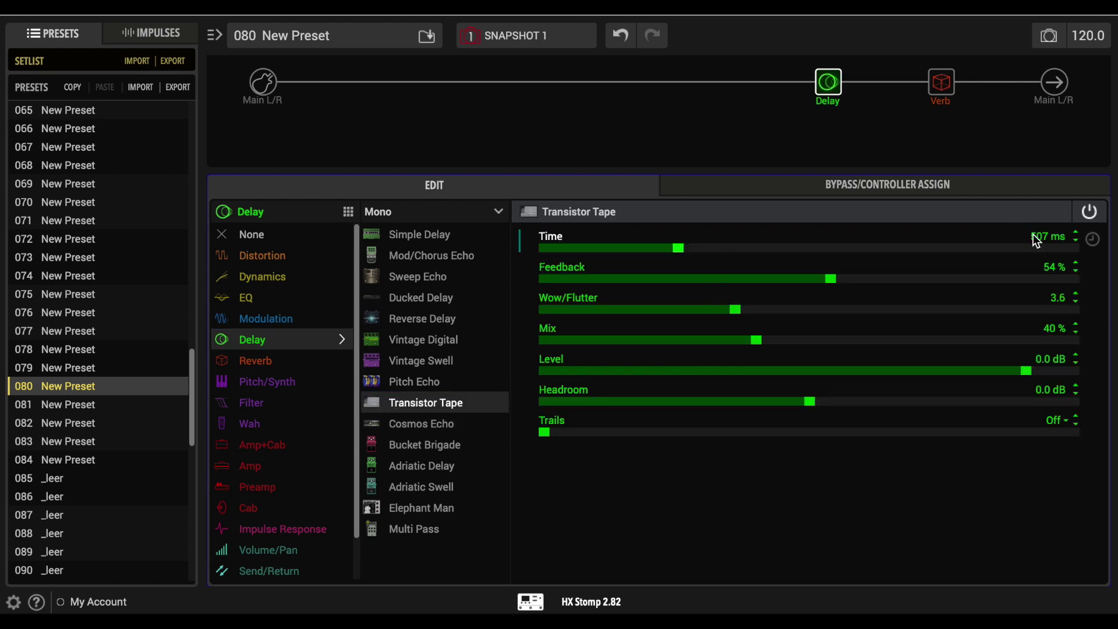
Set the Transistor Tape delay's Time to 330 ms, Feedback to 33% and Mix to 25%, leaving note sync off
left_click(1093, 241)
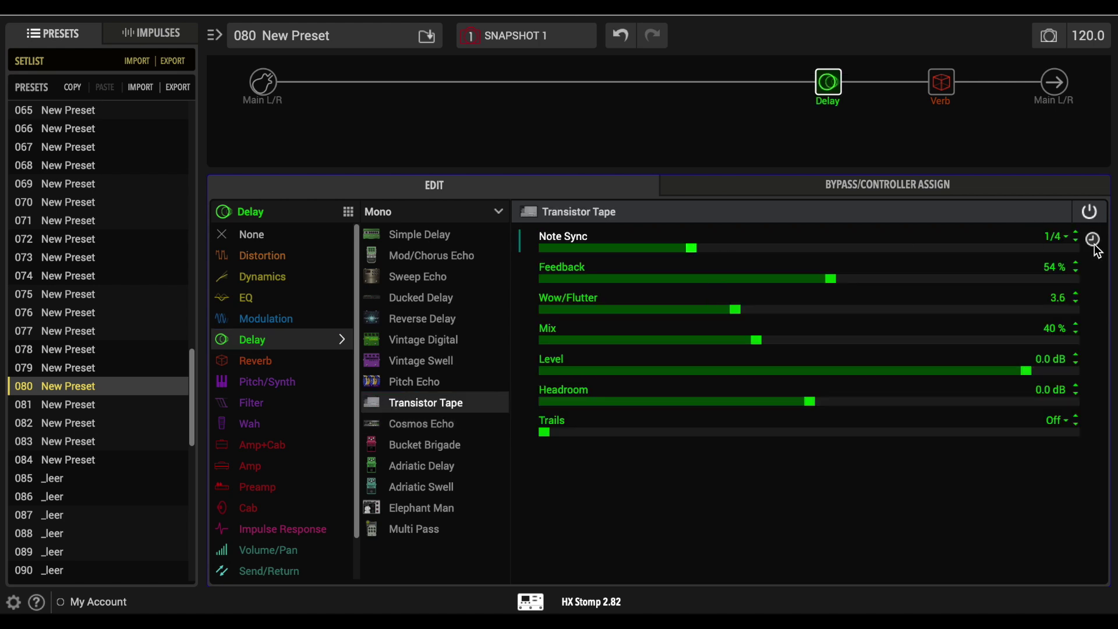
left_click(1093, 241)
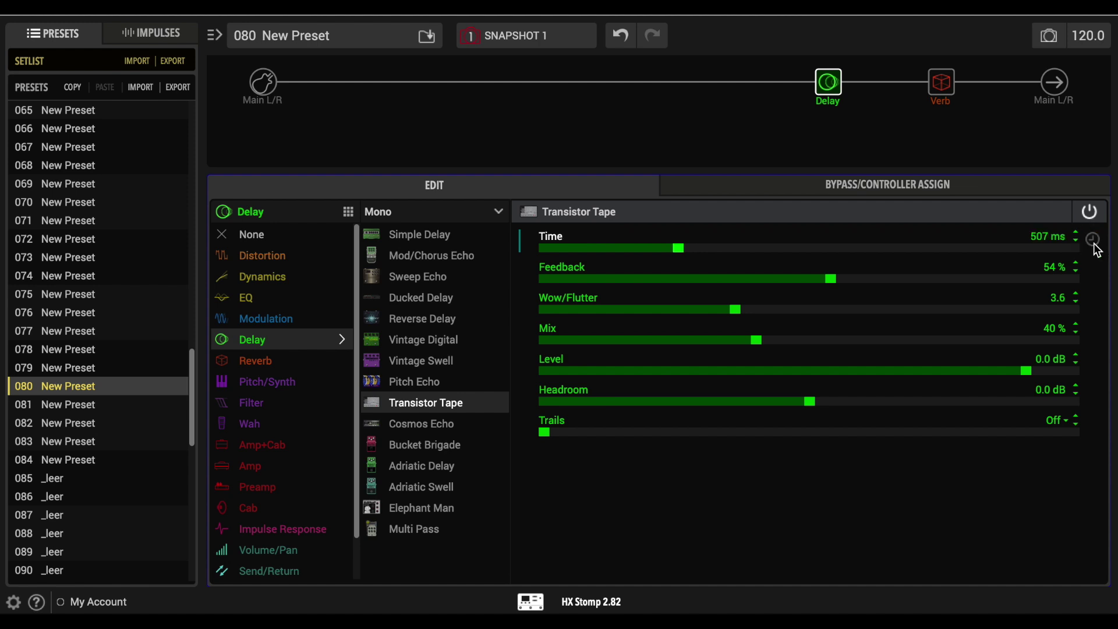
double_click(1041, 236)
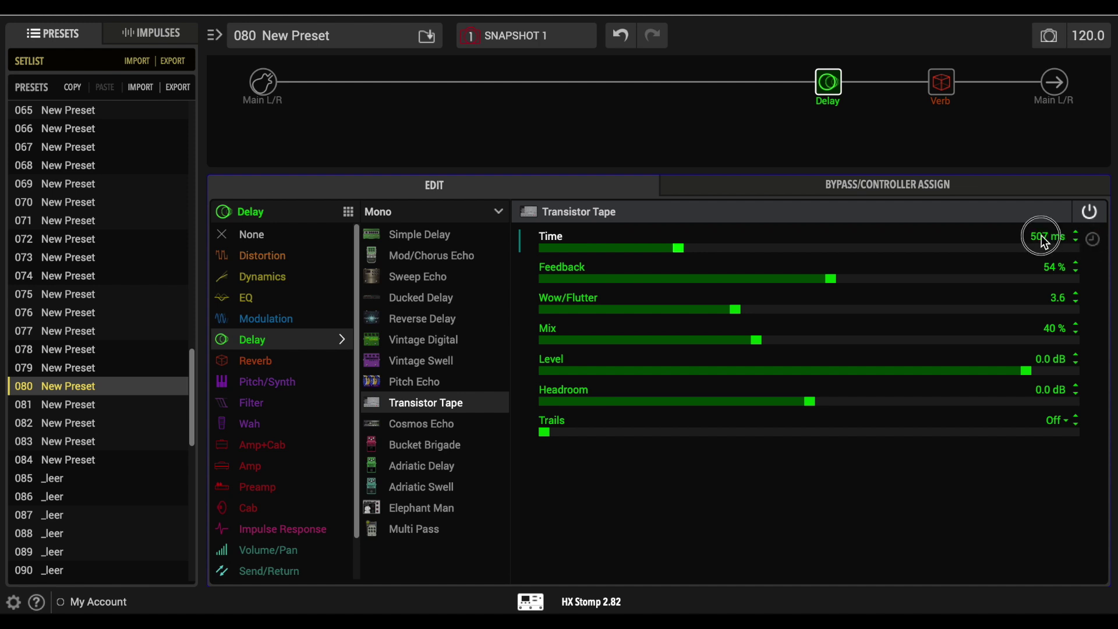
type("330")
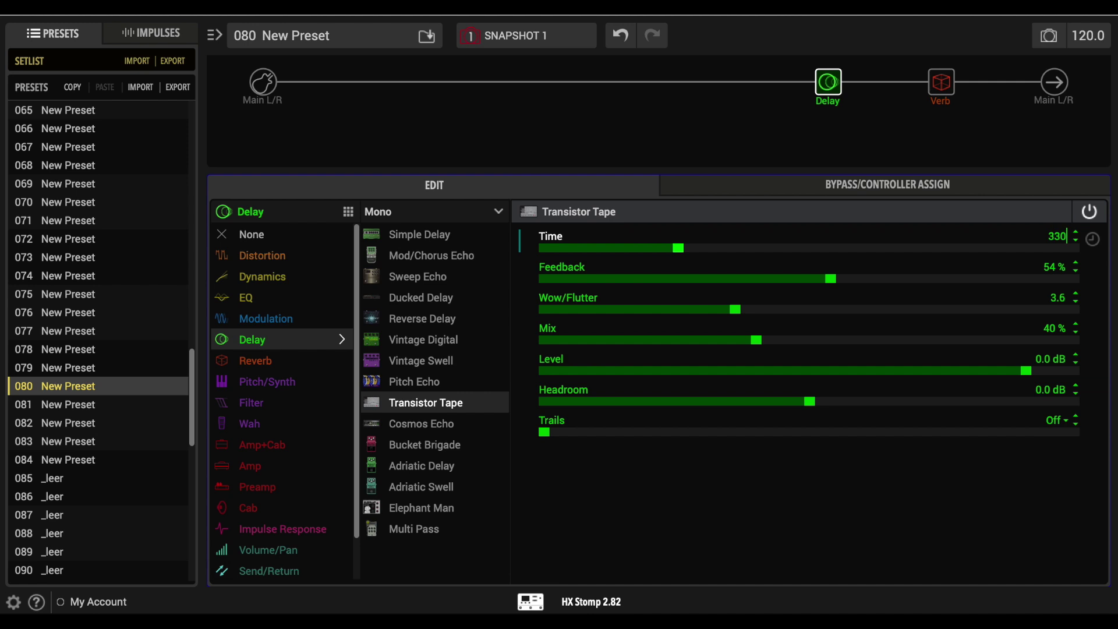
key("Return")
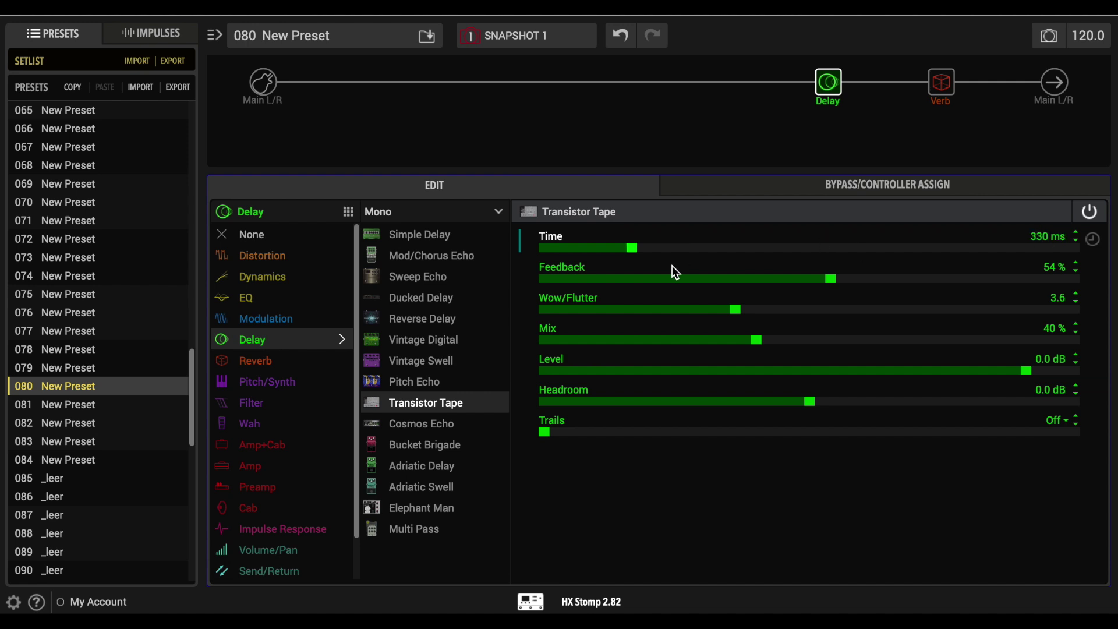
mouse_move(725, 281)
left_mouse_down()
mouse_move(701, 285)
mouse_move(721, 286)
left_mouse_up()
left_click_drag(735, 340, 683, 348)
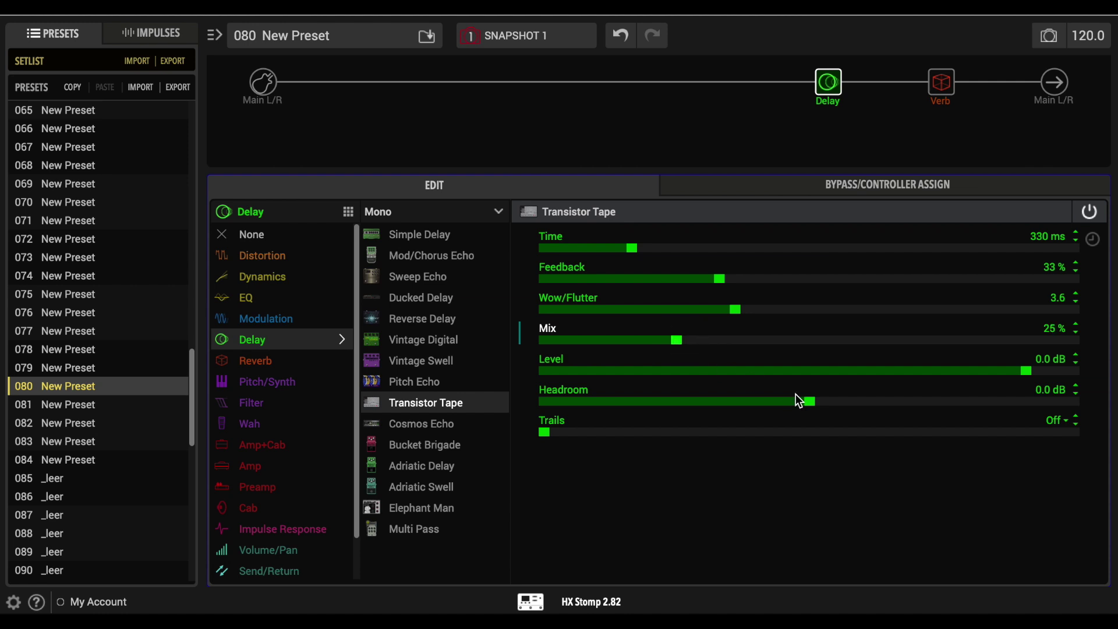
Save the edited preset to library slot 080 under the name "fav blocks"
left_click(432, 39)
left_click(634, 495)
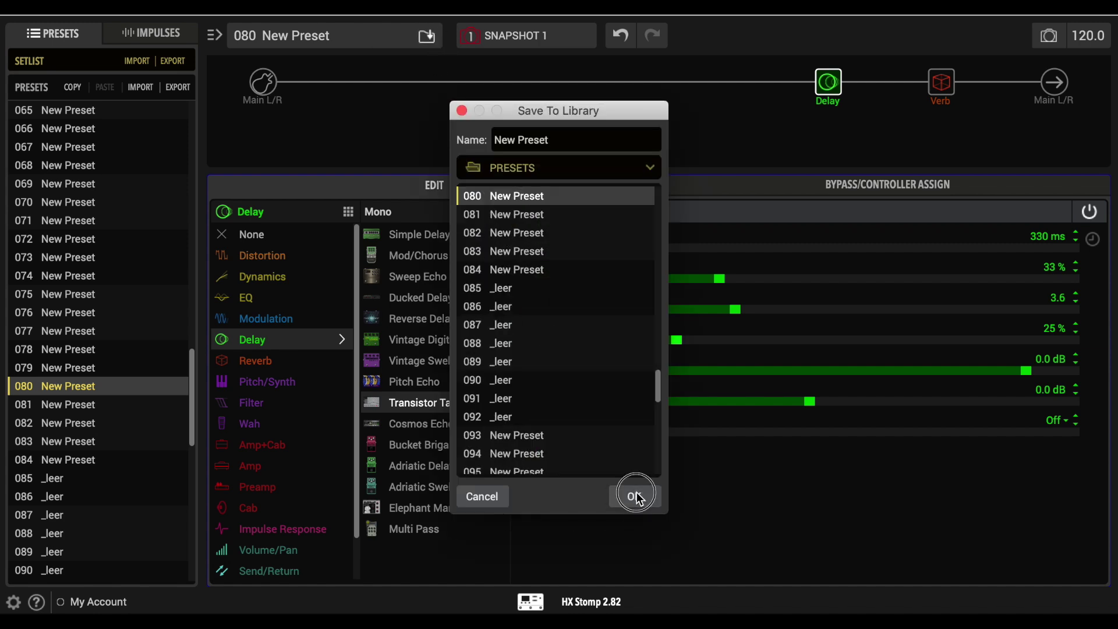
left_click(425, 36)
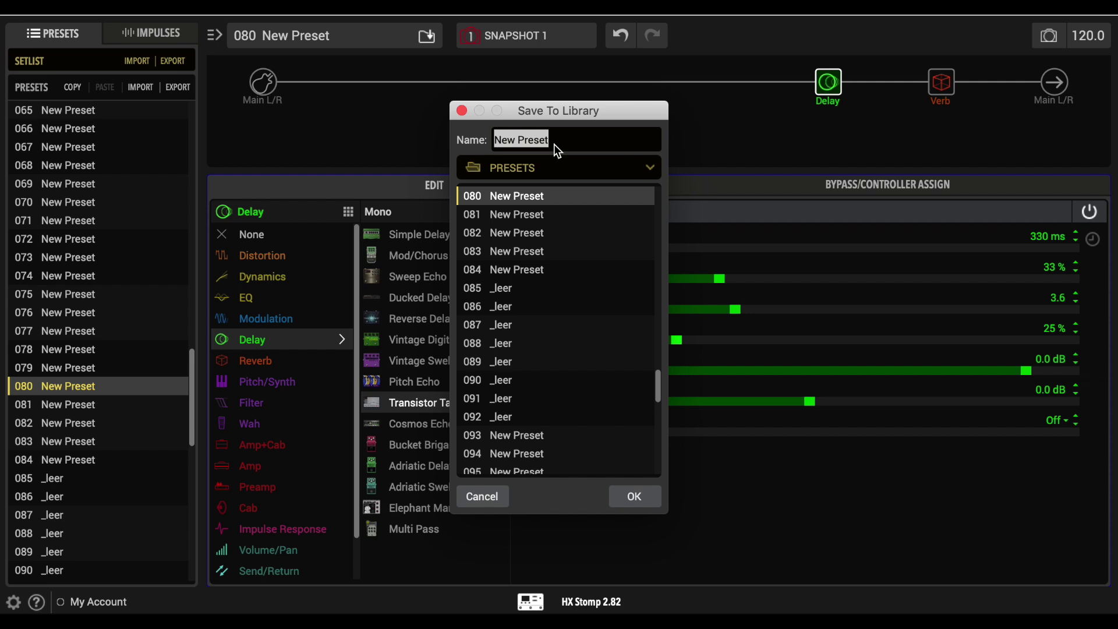
type("vorlage")
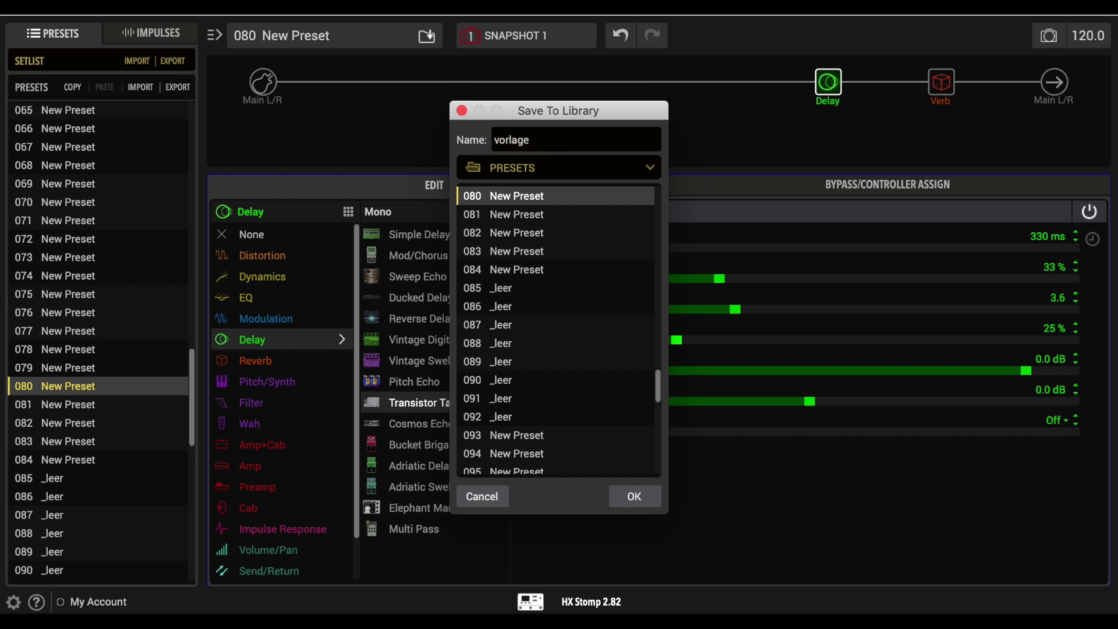
double_click(543, 140)
type("fav blocks")
left_click(634, 496)
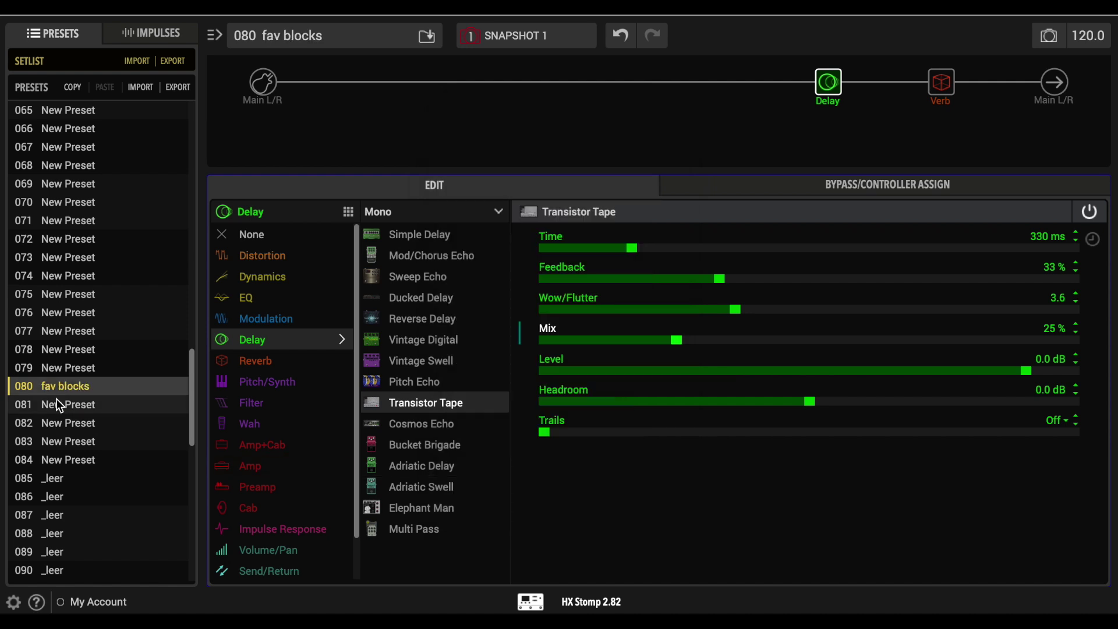
Add a mono Deluxe Comp in the path's first slot with Threshold -34.0 dB, Ratio 4:1 and Level +6.0 dB
left_click(939, 84)
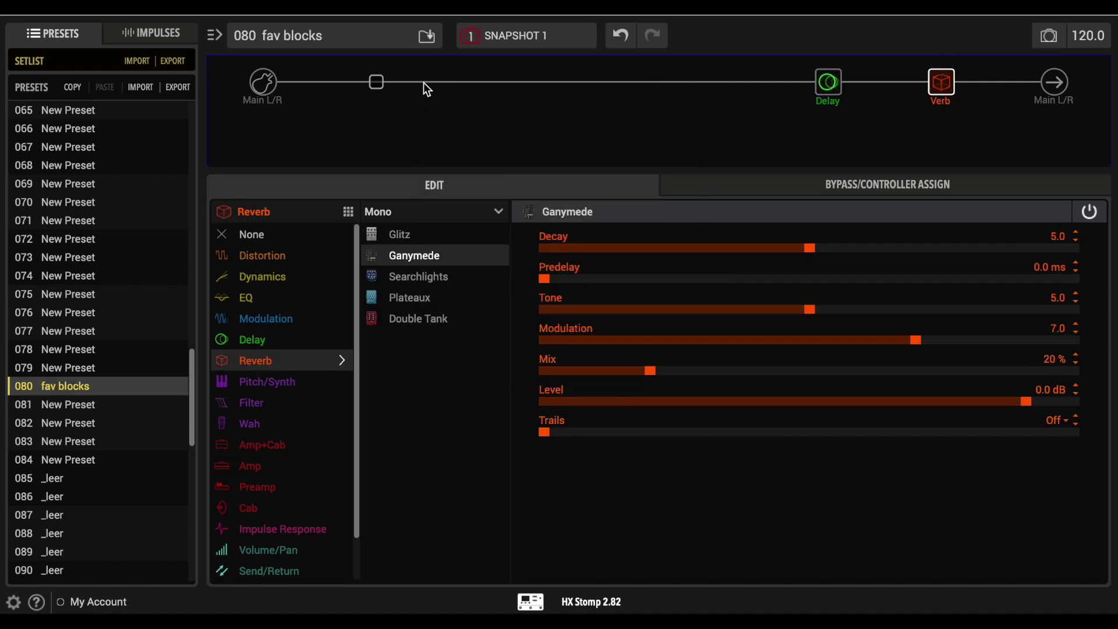
left_click(375, 84)
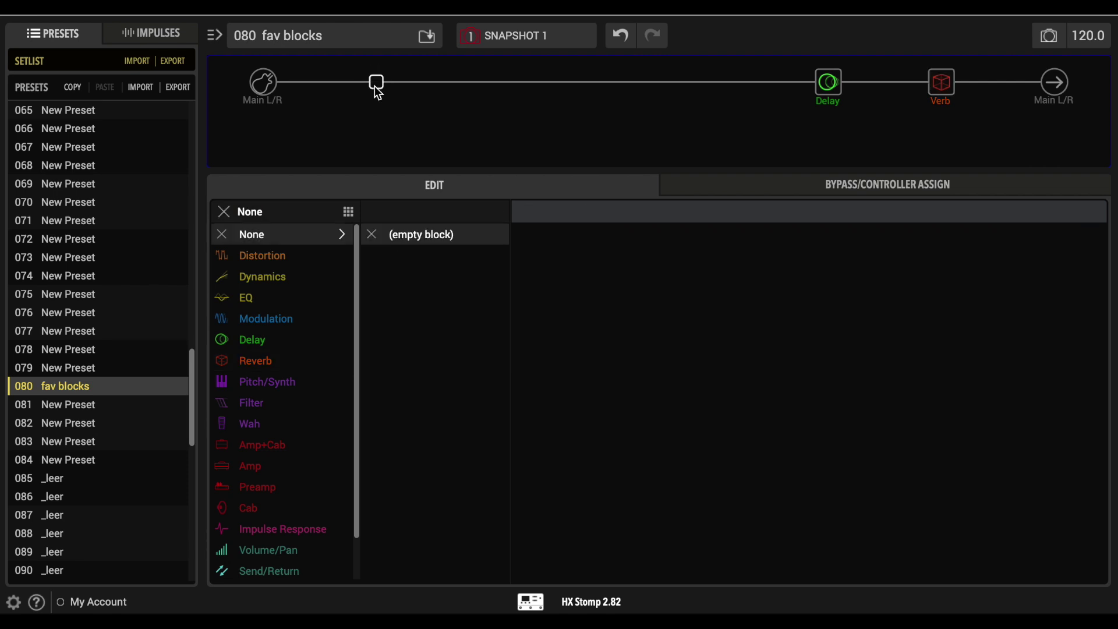
left_click(292, 280)
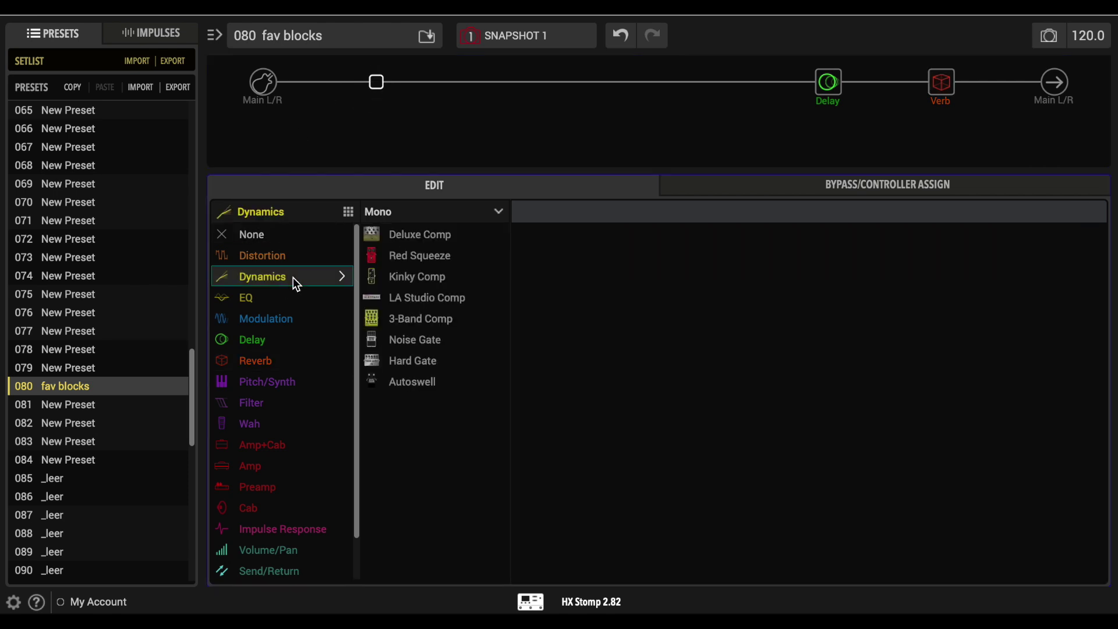
left_click(417, 235)
left_click_drag(750, 242, 773, 250)
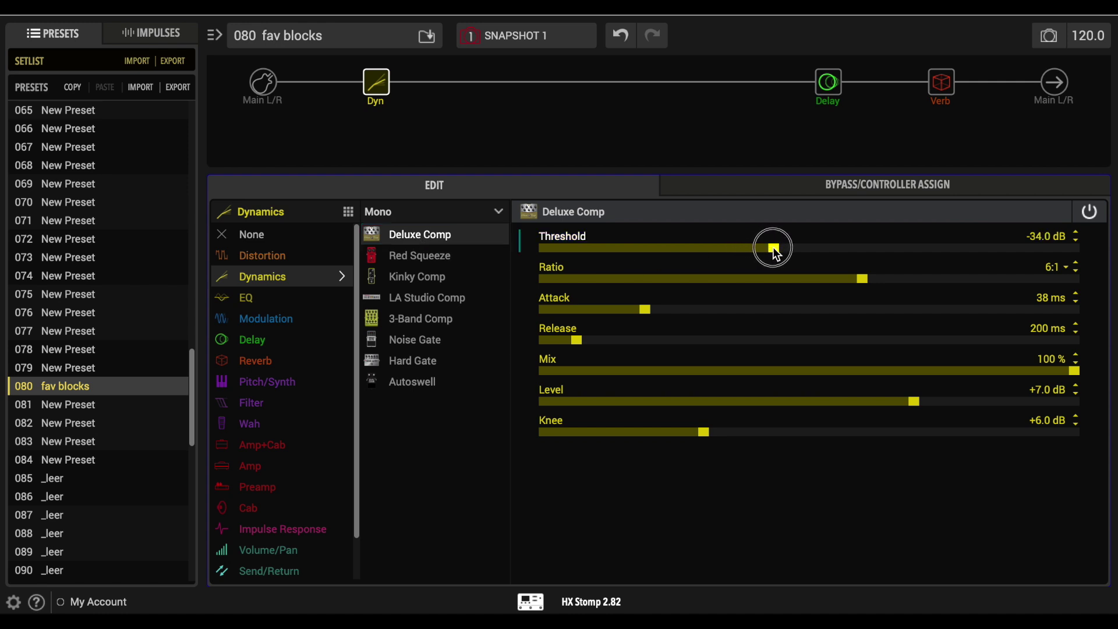
left_click_drag(863, 280, 803, 284)
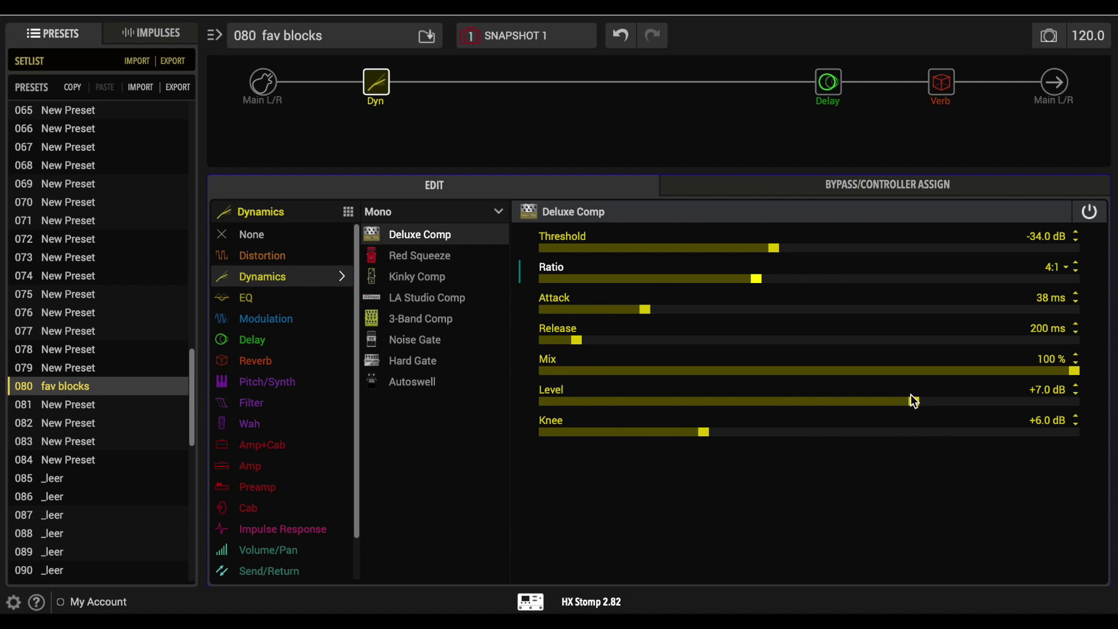
left_click_drag(916, 405, 908, 398)
Move the delay and reverb blocks one slot earlier to free the last slot of the path
mouse_move(852, 96)
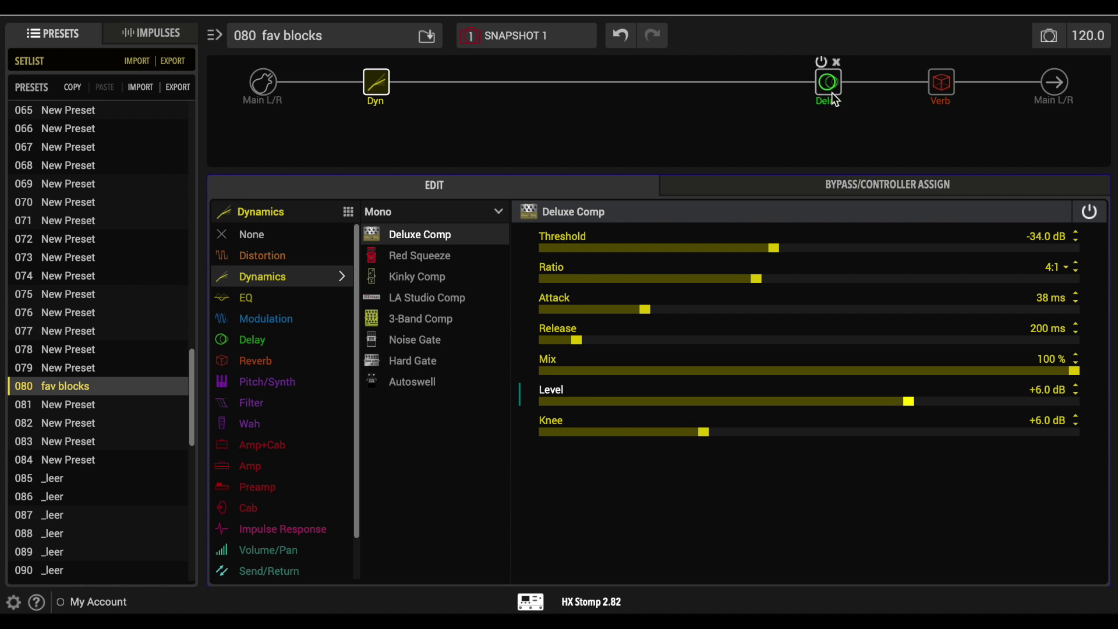
left_click(830, 91)
left_click_drag(831, 92, 716, 87)
left_click_drag(940, 92, 836, 88)
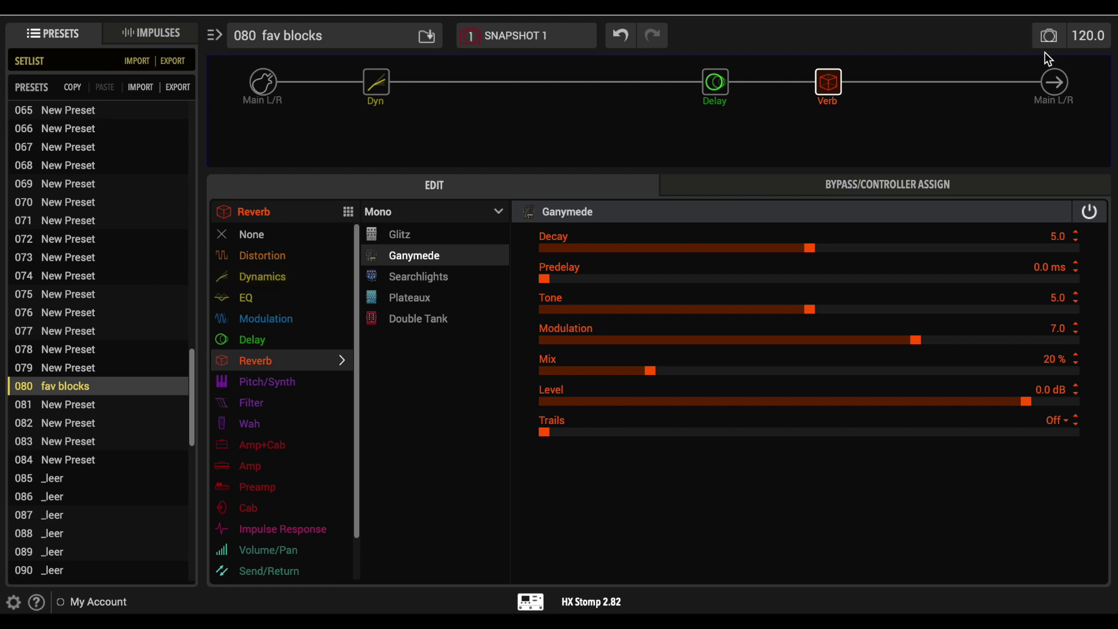
Add a mono LA Studio Comp in the path's last slot and set its Peak Reduction to 5.0
left_click(943, 90)
left_click(296, 279)
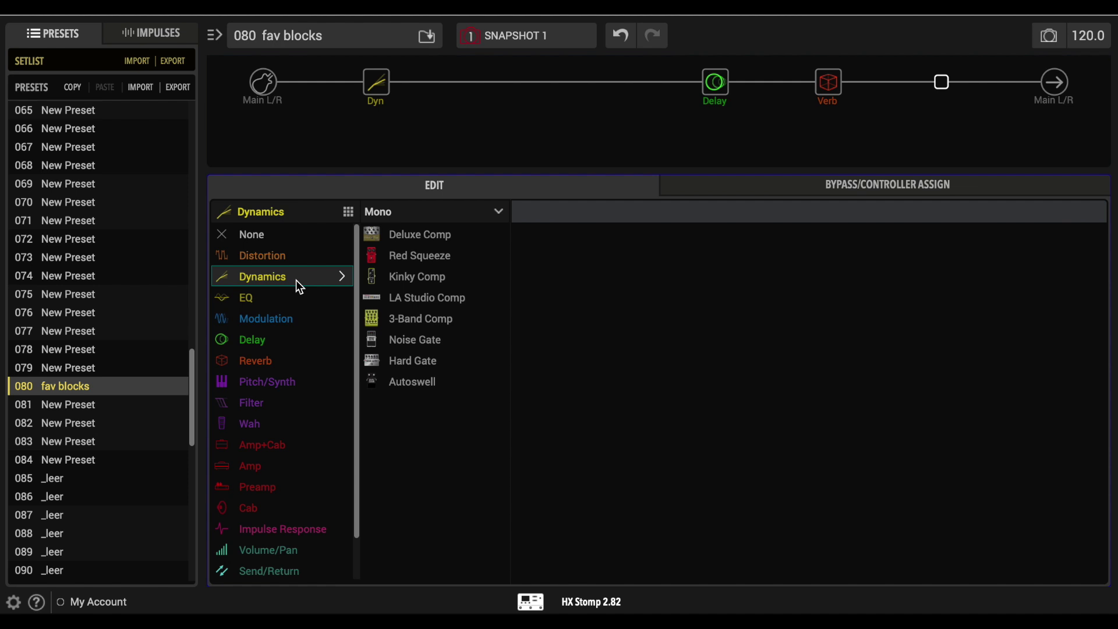
left_click(426, 299)
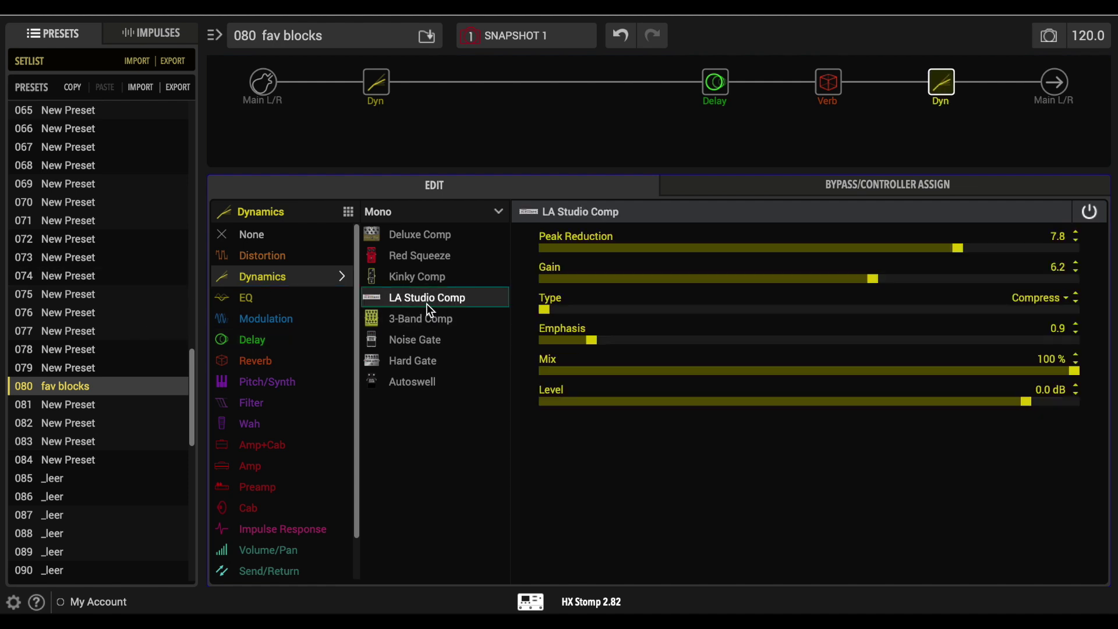
left_click_drag(920, 248, 814, 253)
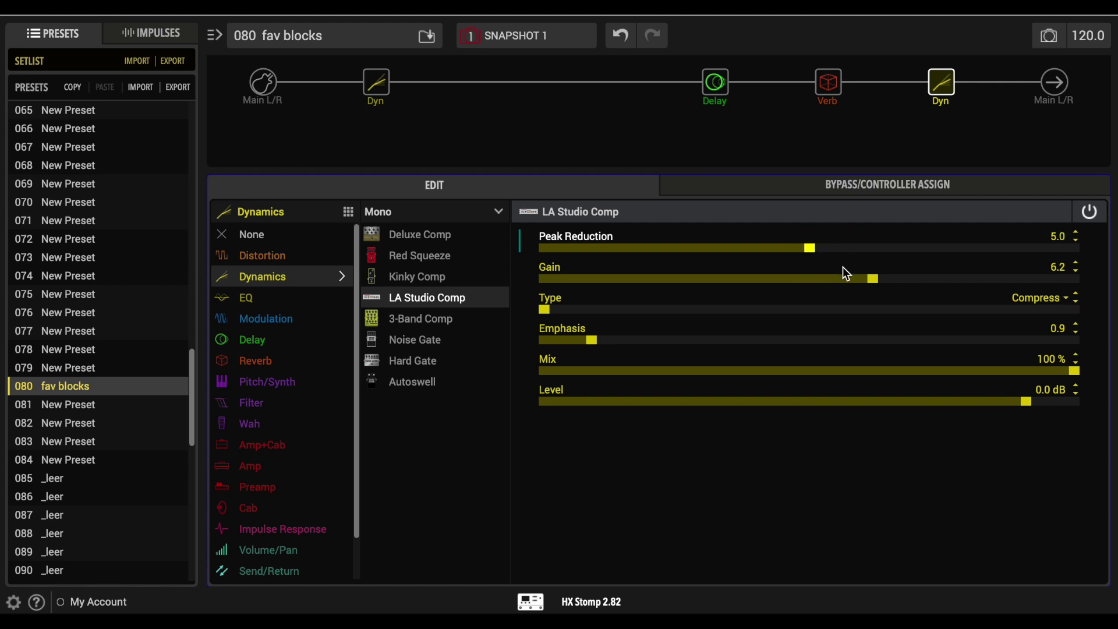
Set the LA Studio Comp's Gain to 5.0 and its Level to -3.0 dB
left_click_drag(867, 276, 811, 279)
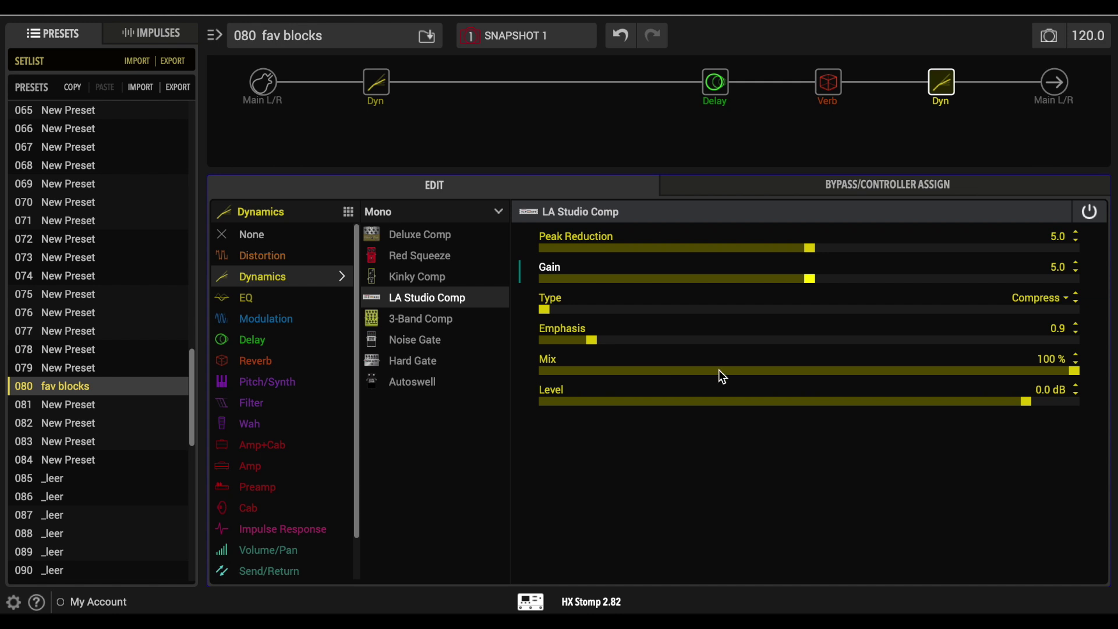
left_click_drag(1028, 412, 1021, 412)
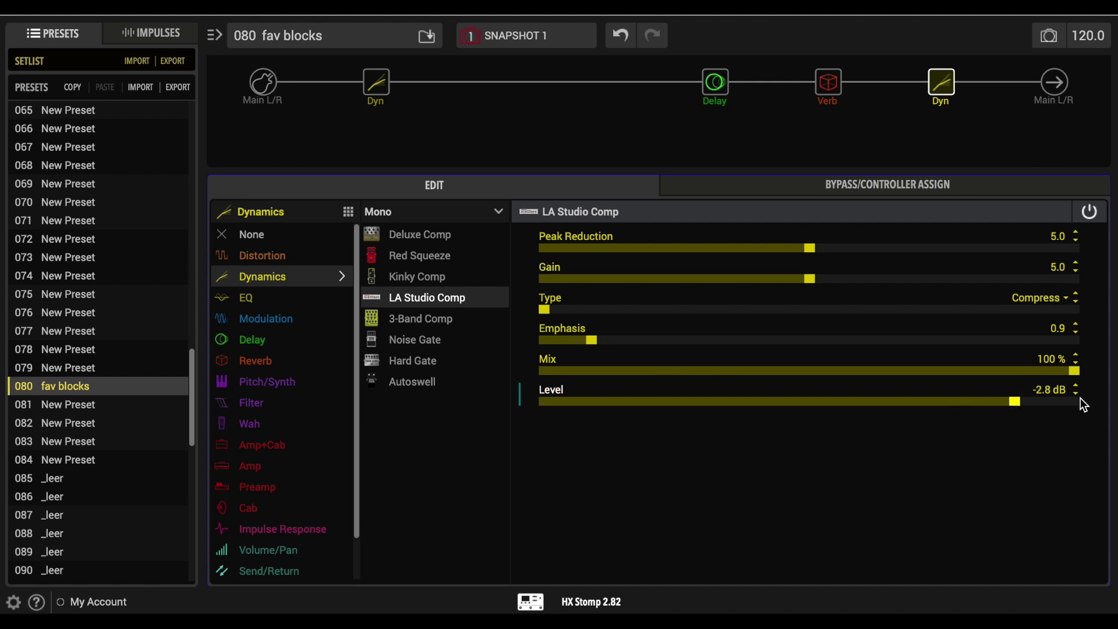
mouse_move(943, 87)
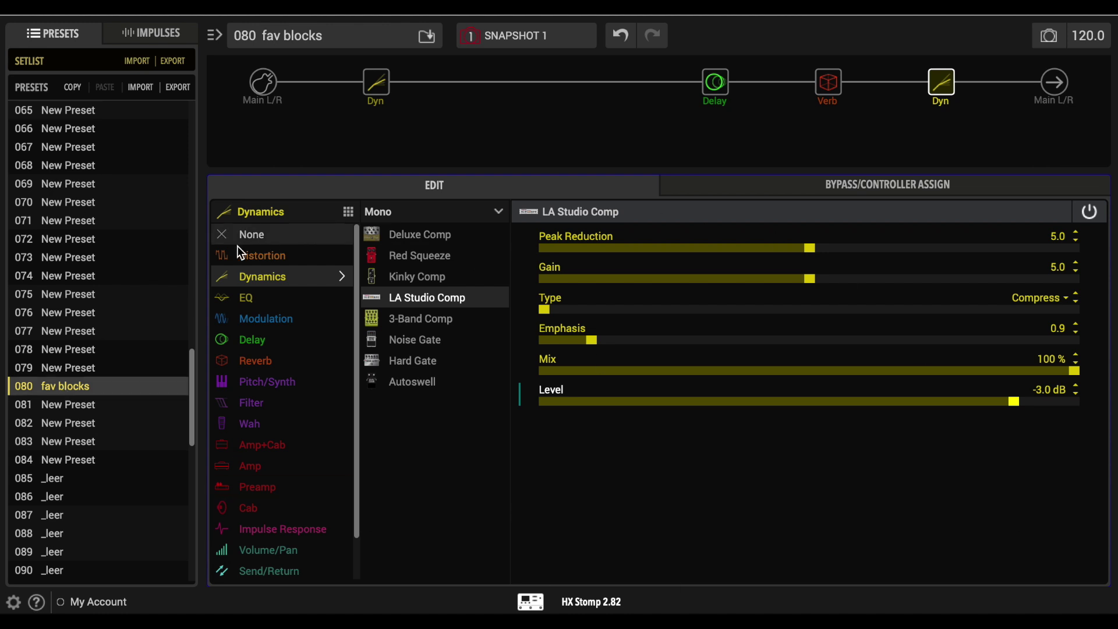
Open empty preset 081 and set its input source to USB 5/6 and back to Main L/R
left_click(57, 410)
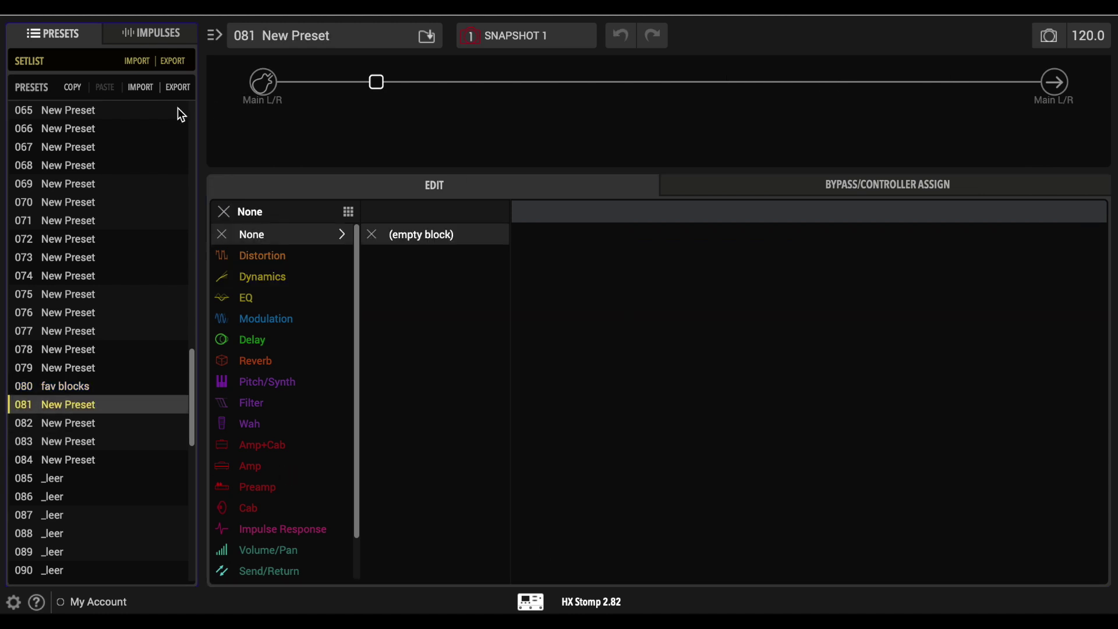
left_click(262, 91)
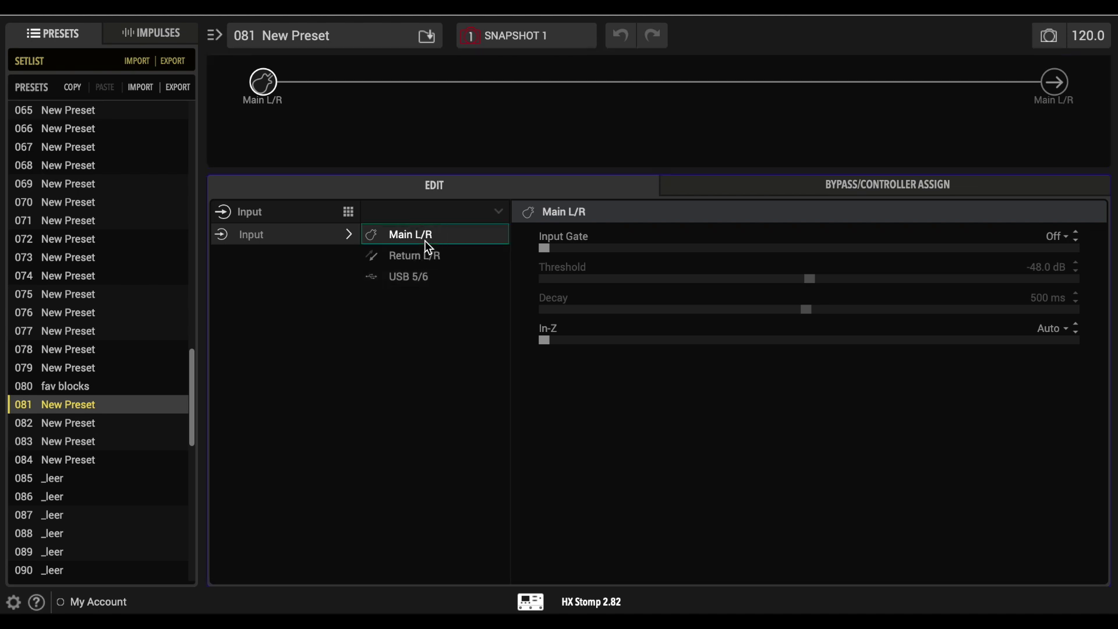
left_click(421, 274)
left_click(428, 240)
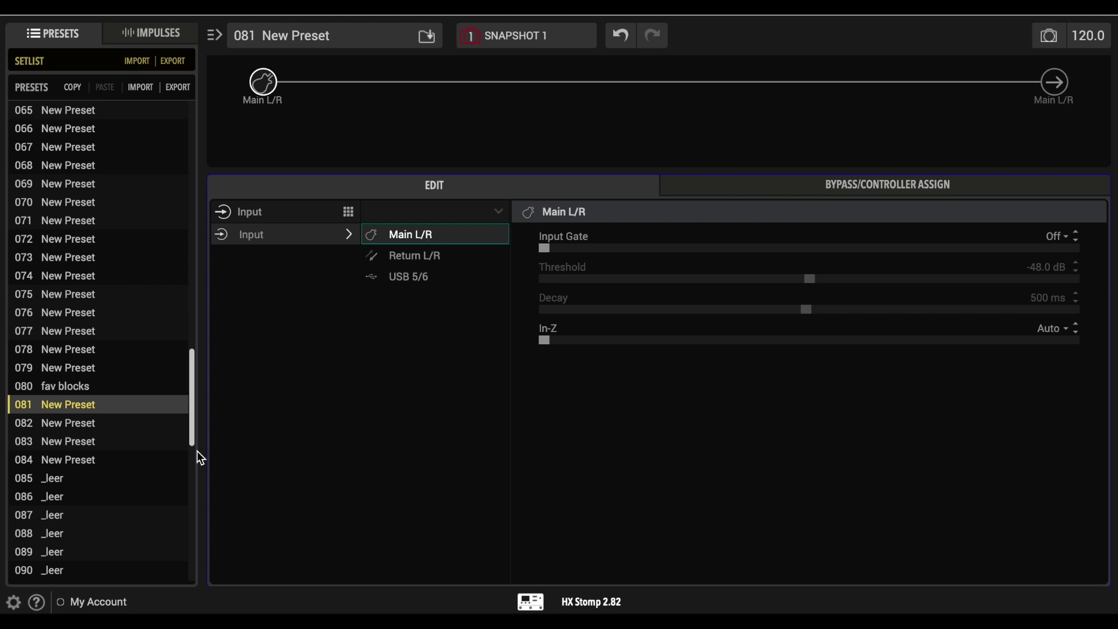
left_click(262, 85)
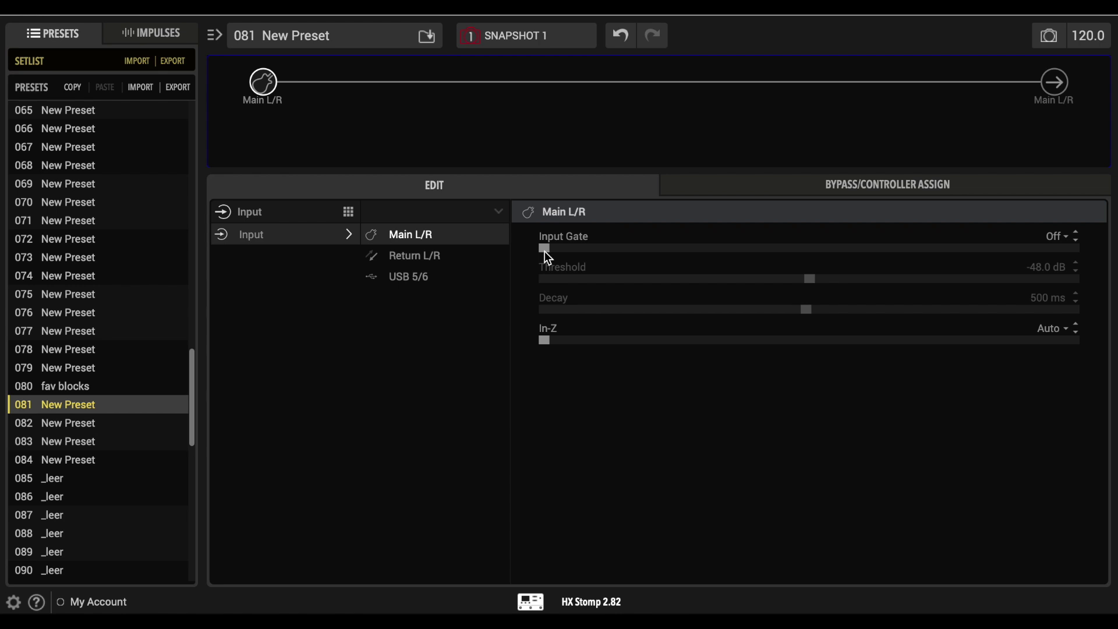
Turn on the Main L/R Input Gate and set its Threshold to -24.0 dB and Decay to 82 ms
left_click(873, 254)
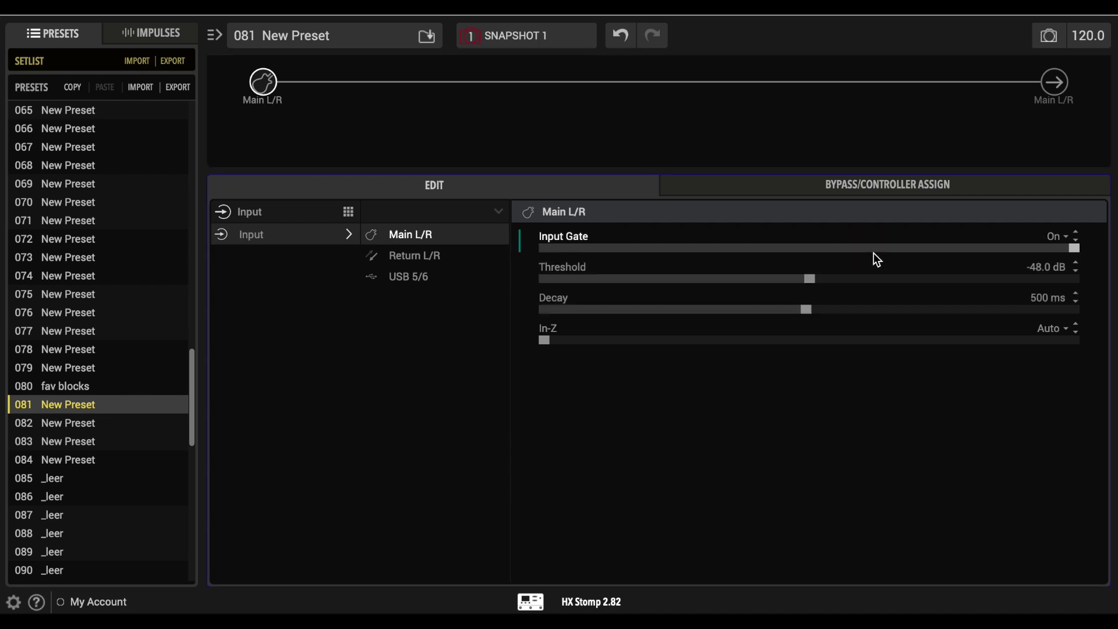
left_click(563, 248)
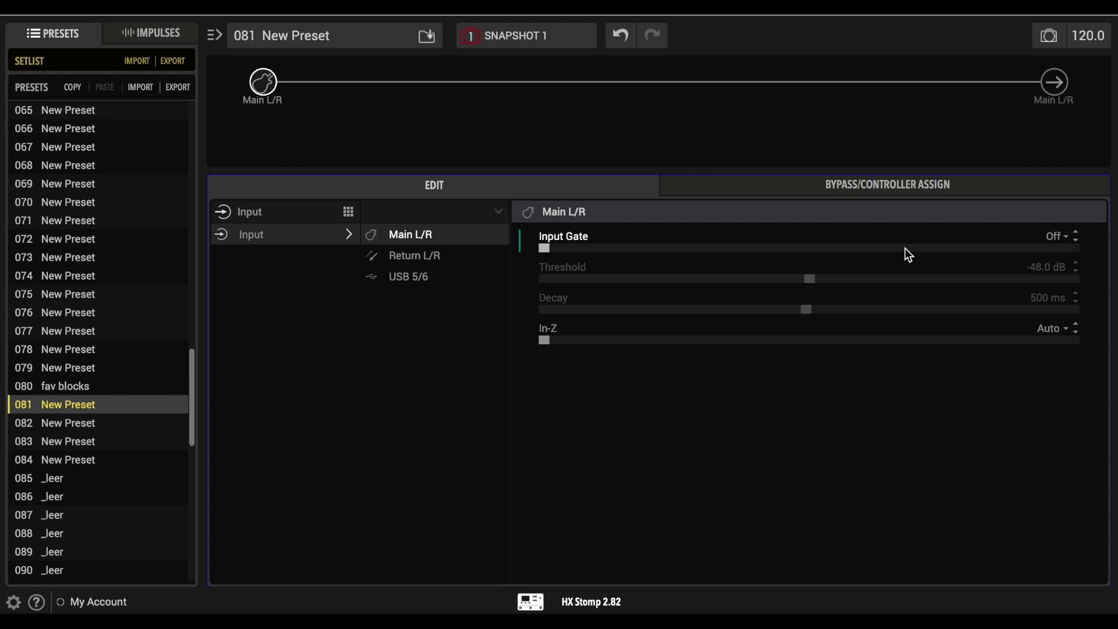
left_click(972, 247)
left_click_drag(810, 282, 941, 280)
left_click(803, 312)
left_click_drag(803, 317, 586, 315)
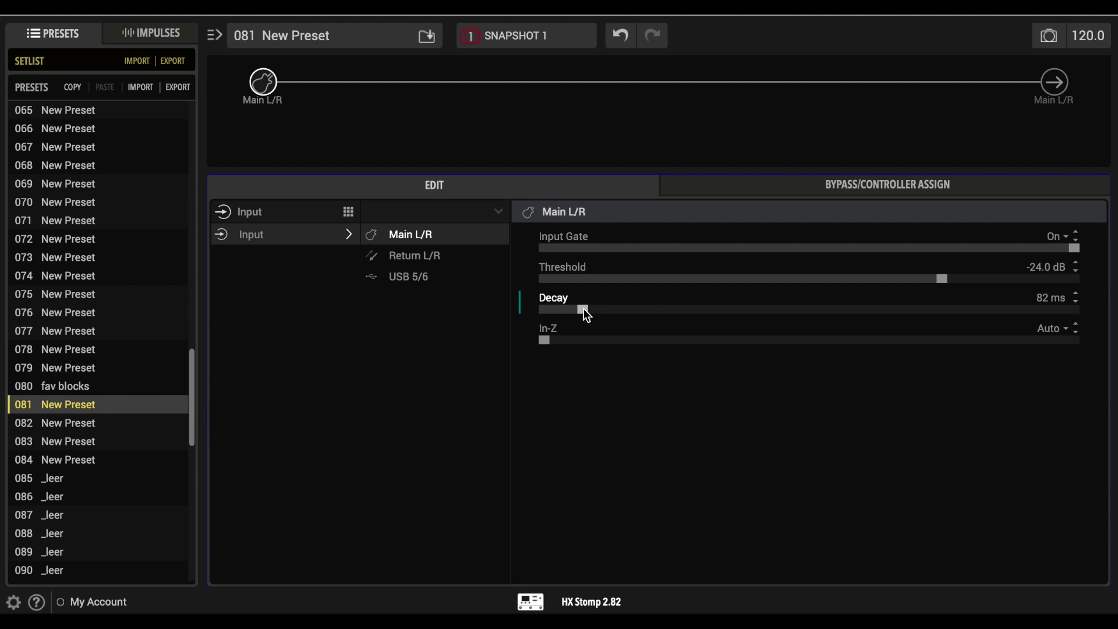
Set the input gate's Threshold to -48.0 dB and Decay to 490 ms, and view the In-Z impedance options
left_click_drag(941, 279, 788, 286)
left_click_drag(587, 309, 805, 317)
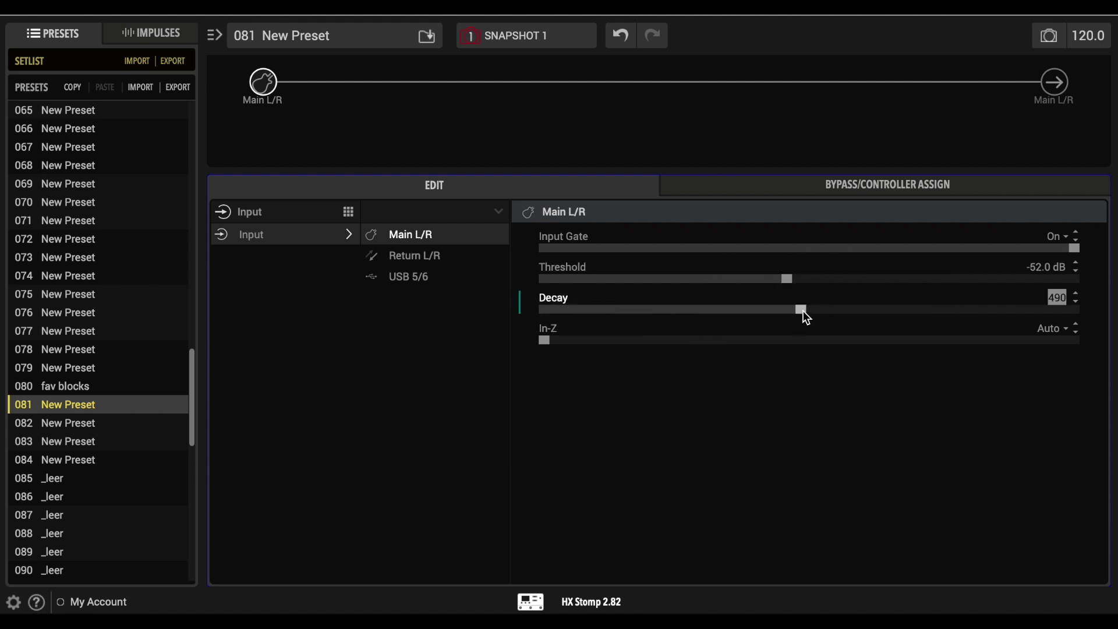
left_click_drag(782, 276, 805, 278)
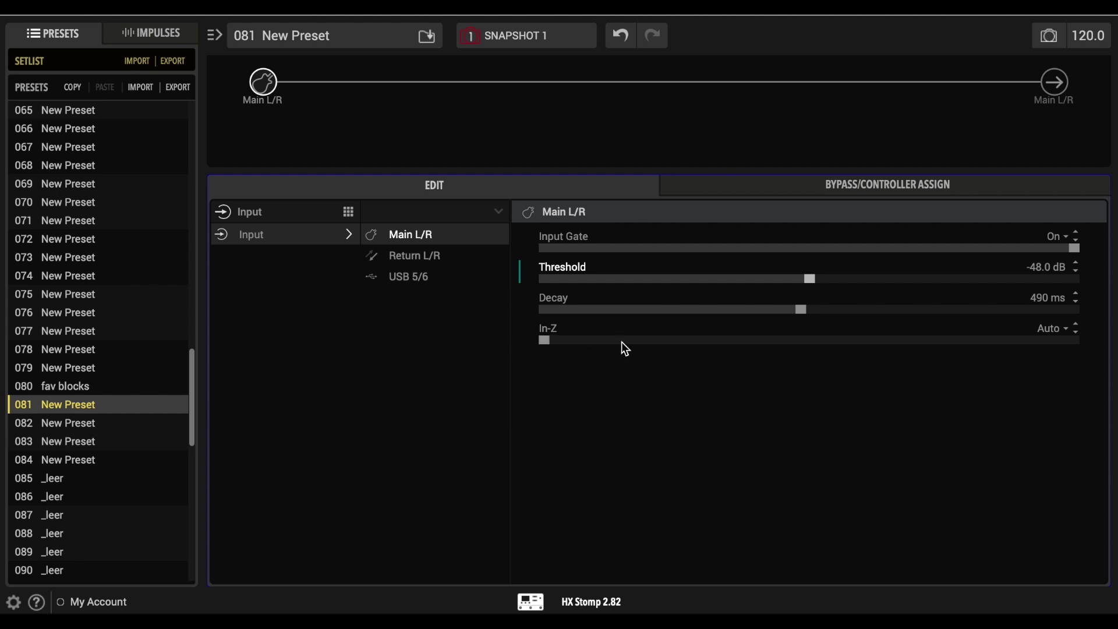
left_click(543, 340)
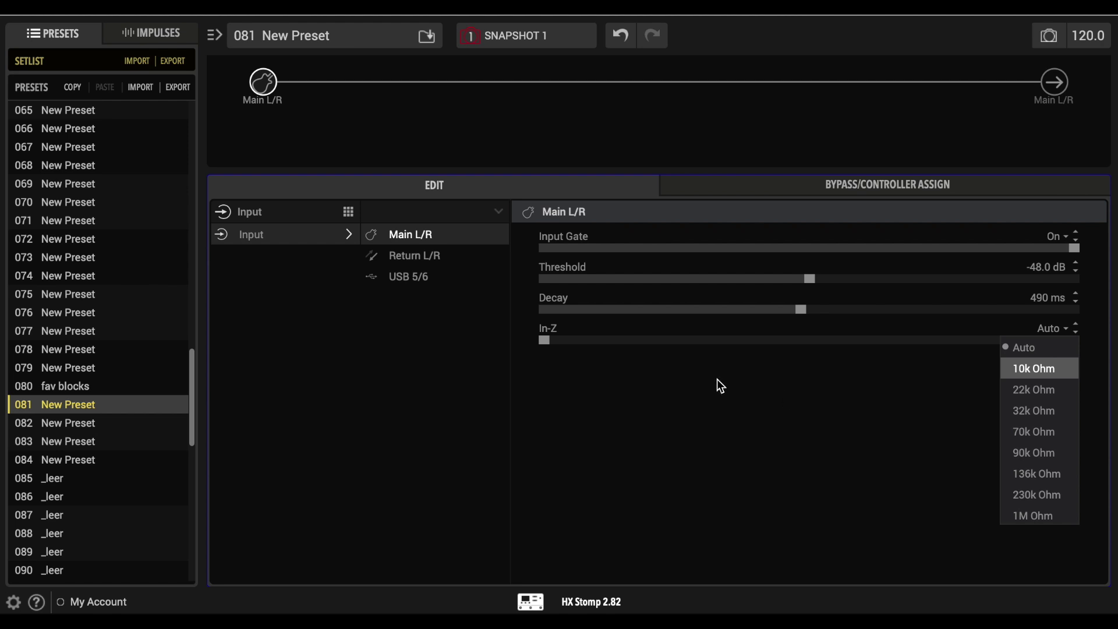
key("Escape")
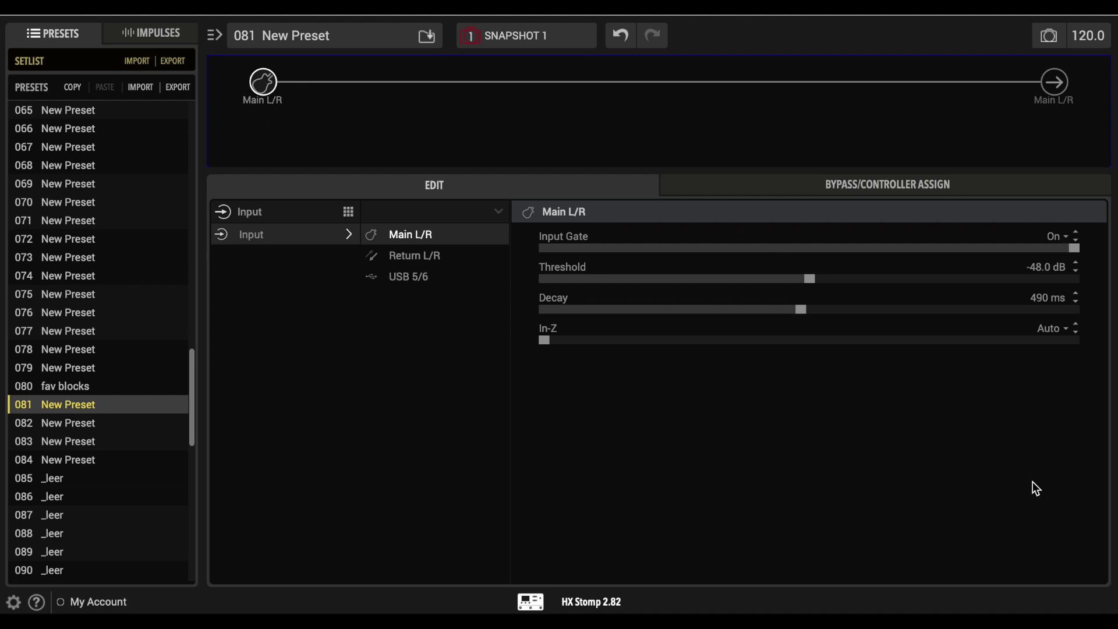
Try out the Main L/R output's Pan and Level settings and return Pan to Center
left_click(1055, 82)
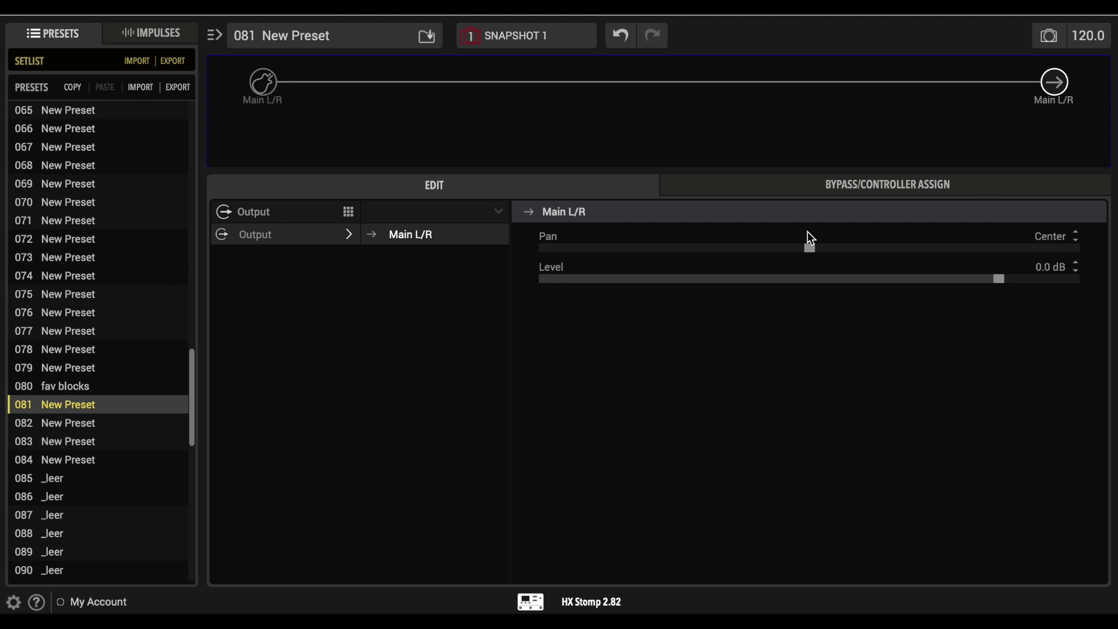
left_click_drag(814, 254, 1017, 249)
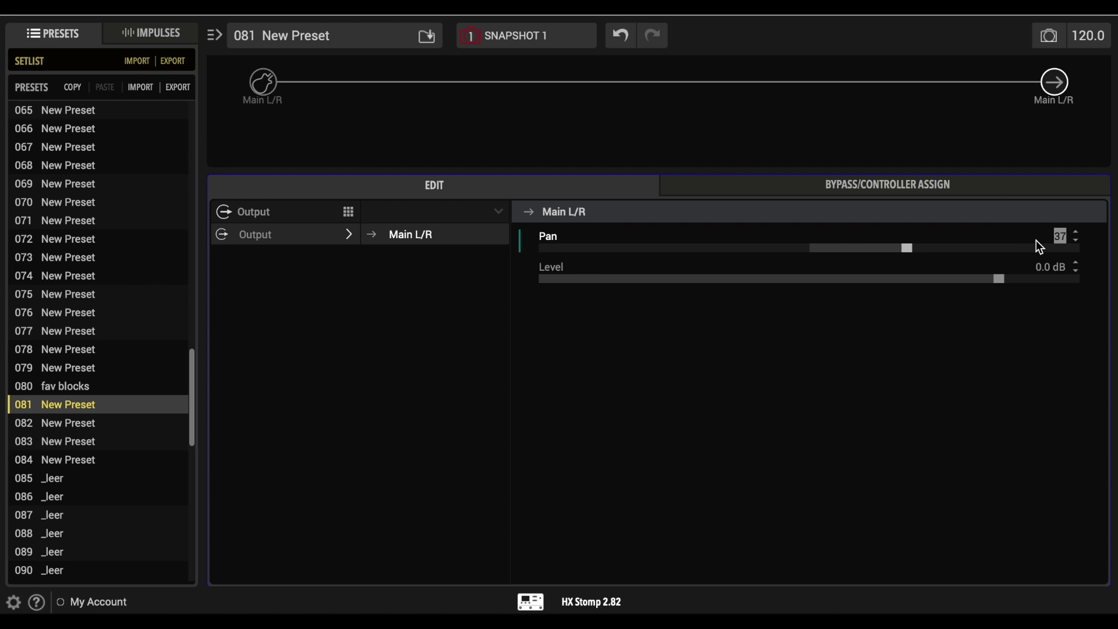
key("Return")
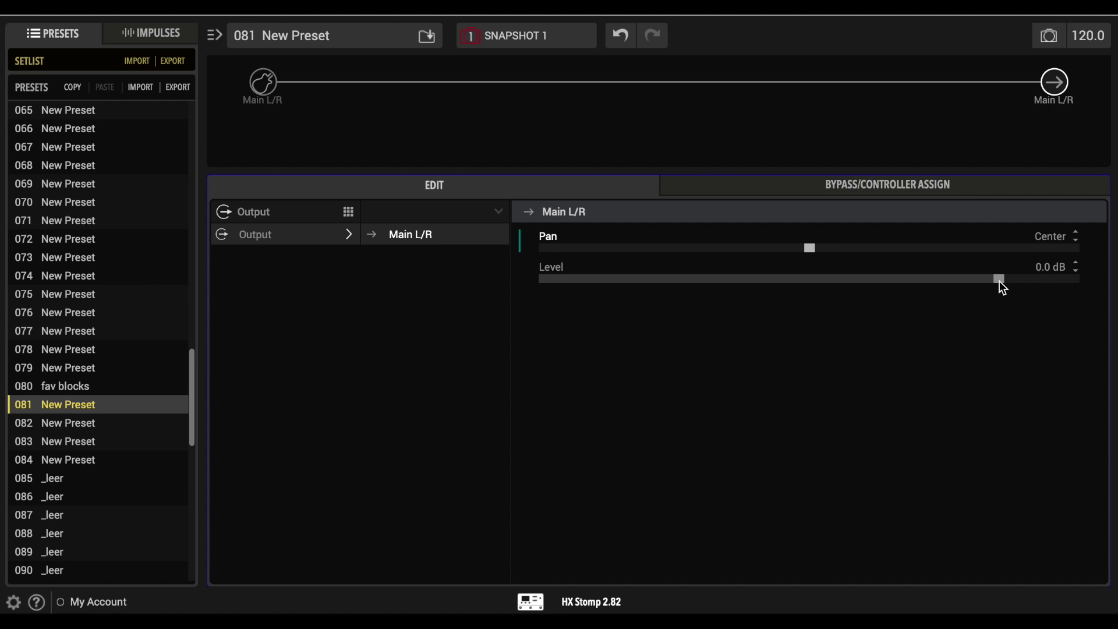
left_click_drag(999, 282, 1003, 282)
left_click_drag(1019, 278, 999, 279)
key("Return")
Select empty block positions at different places along the signal path
left_click(349, 81)
left_click_drag(366, 89, 335, 85)
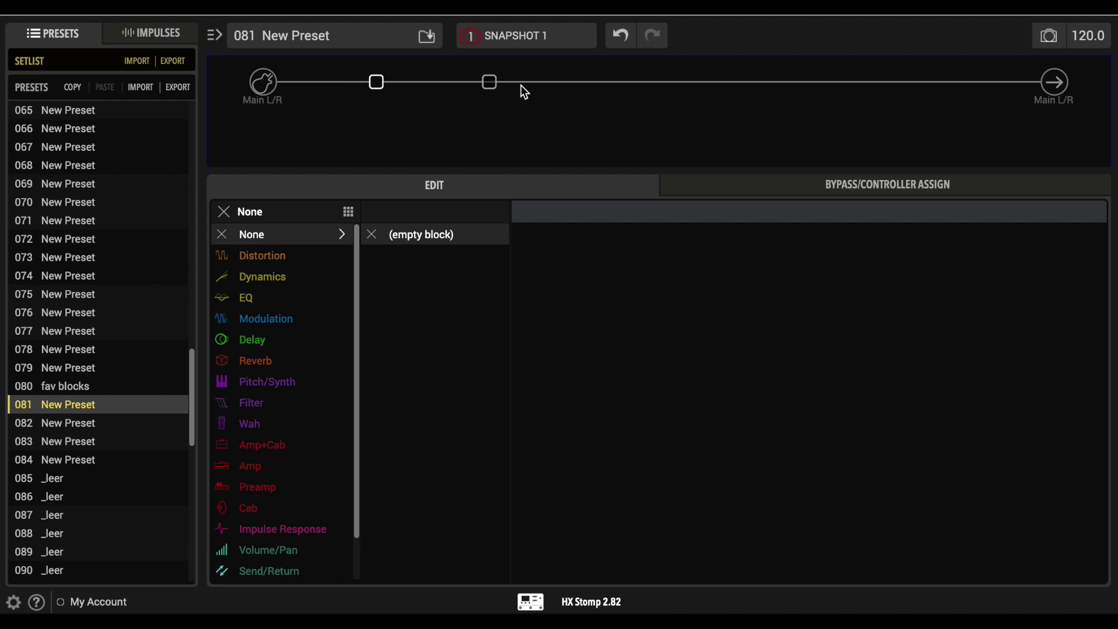
left_click_drag(494, 85, 829, 85)
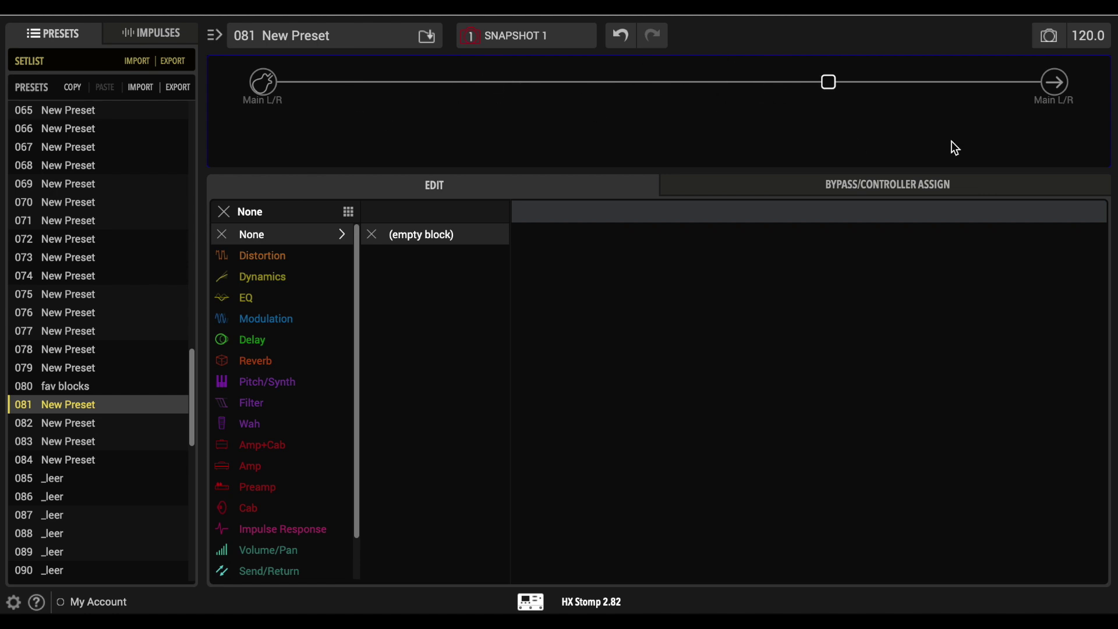
Add a Soup Pro Amp+Cab in the path's first slot and a Grammatico Nrm Amp+Cab in the second
left_click(376, 83)
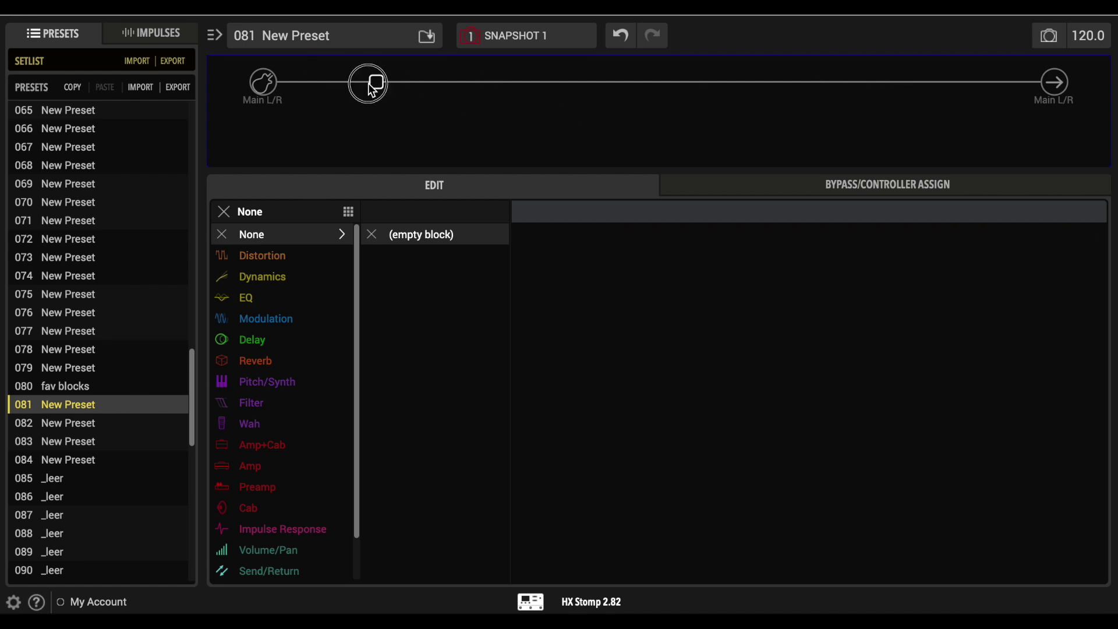
left_click(266, 447)
left_click(400, 256)
left_click(489, 82)
left_click(274, 445)
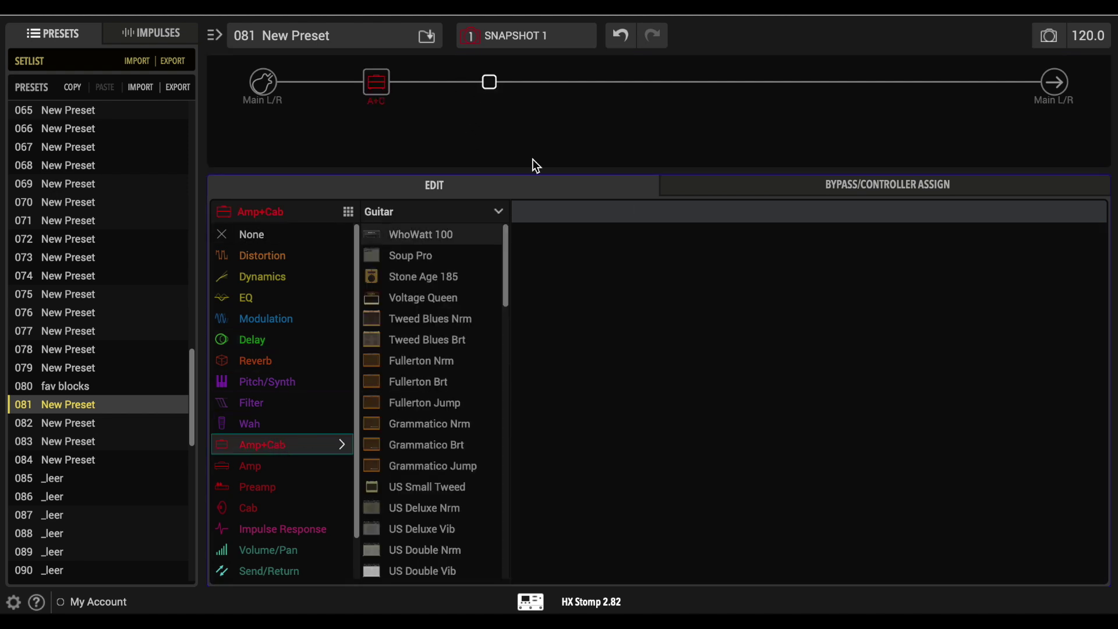
left_click(431, 424)
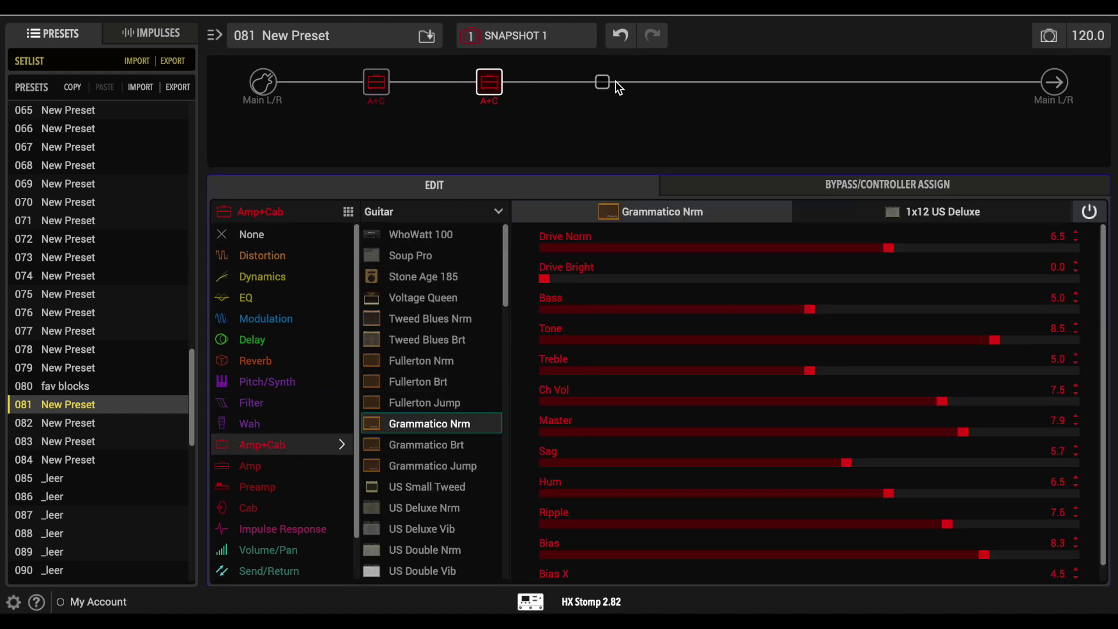
Check the block categories available for the third slot and delete both Amp+Cab blocks from the path
left_click(603, 82)
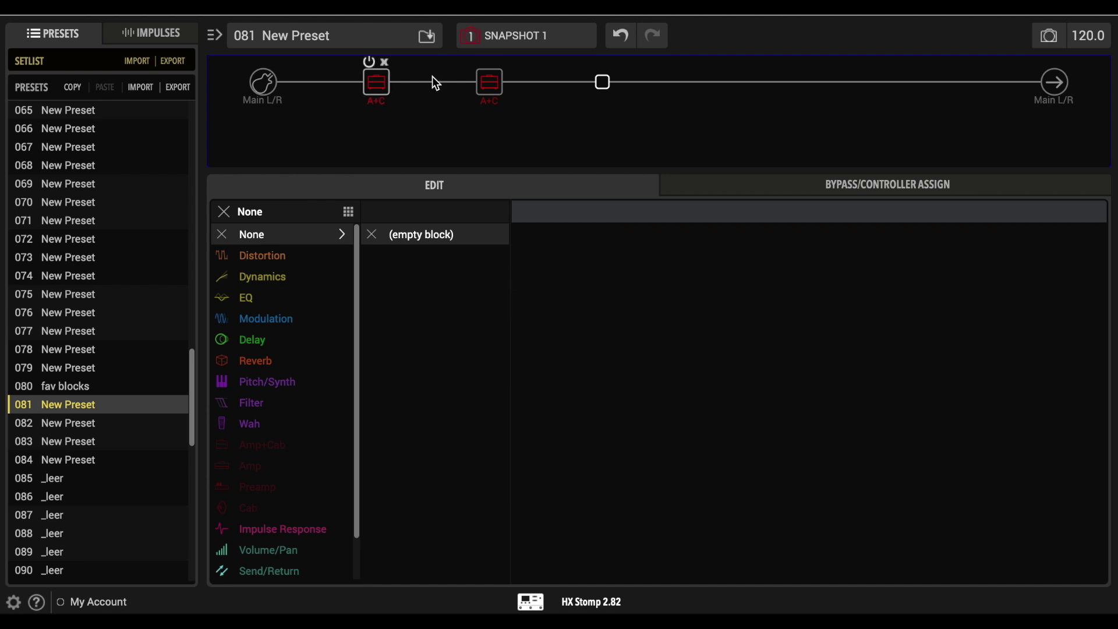
left_click(500, 64)
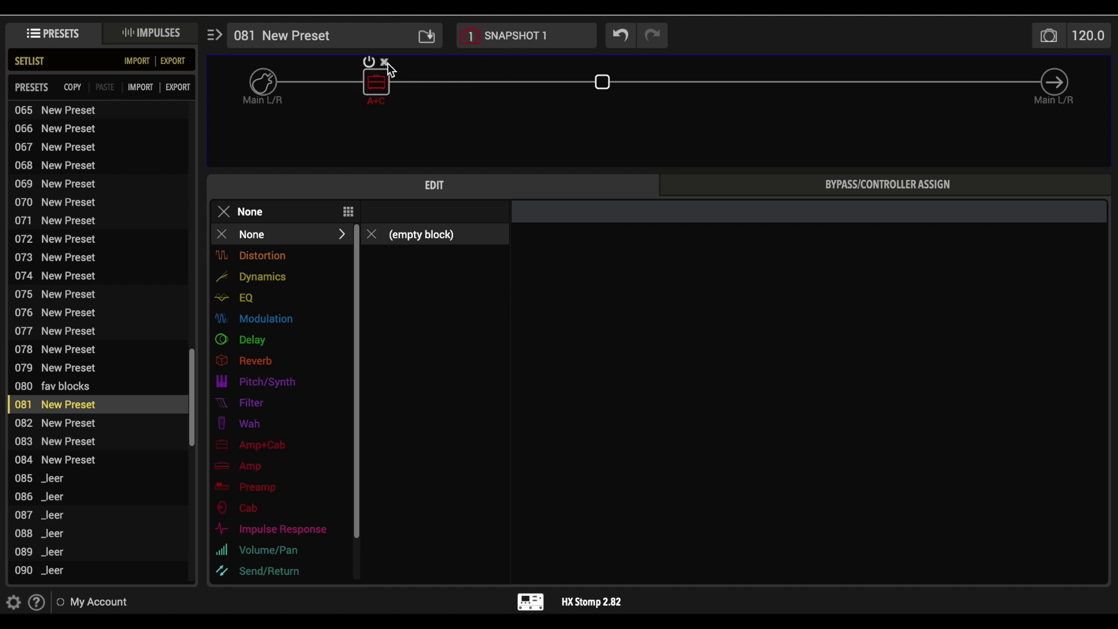
left_click(385, 62)
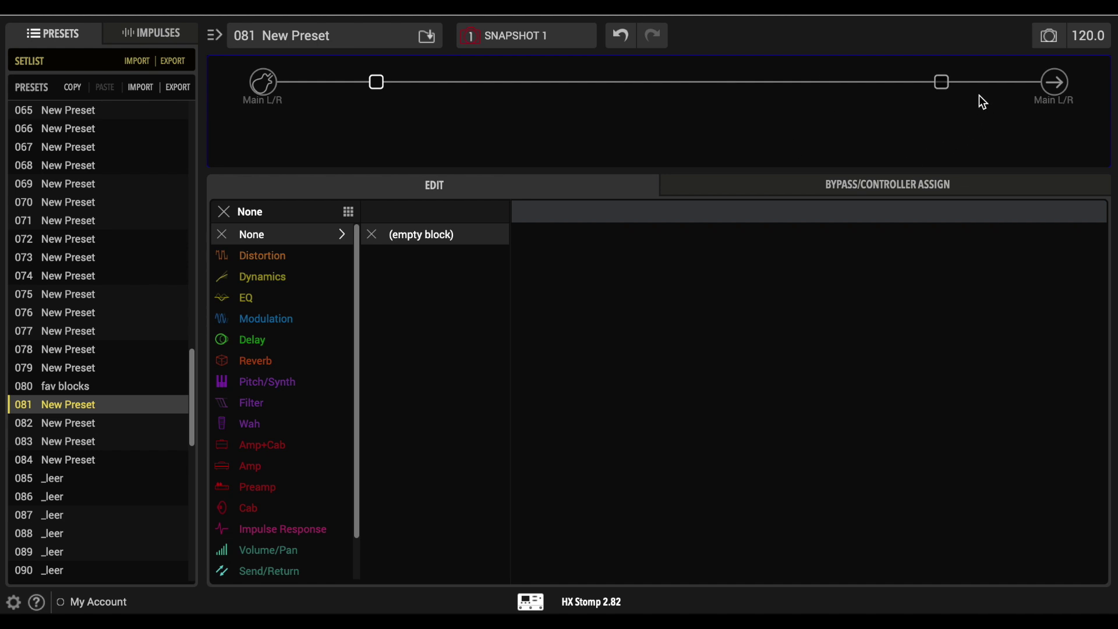
Copy the Ganymede reverb from the "fav blocks" preset into the last slot of preset 081
left_click_drag(948, 87, 946, 81)
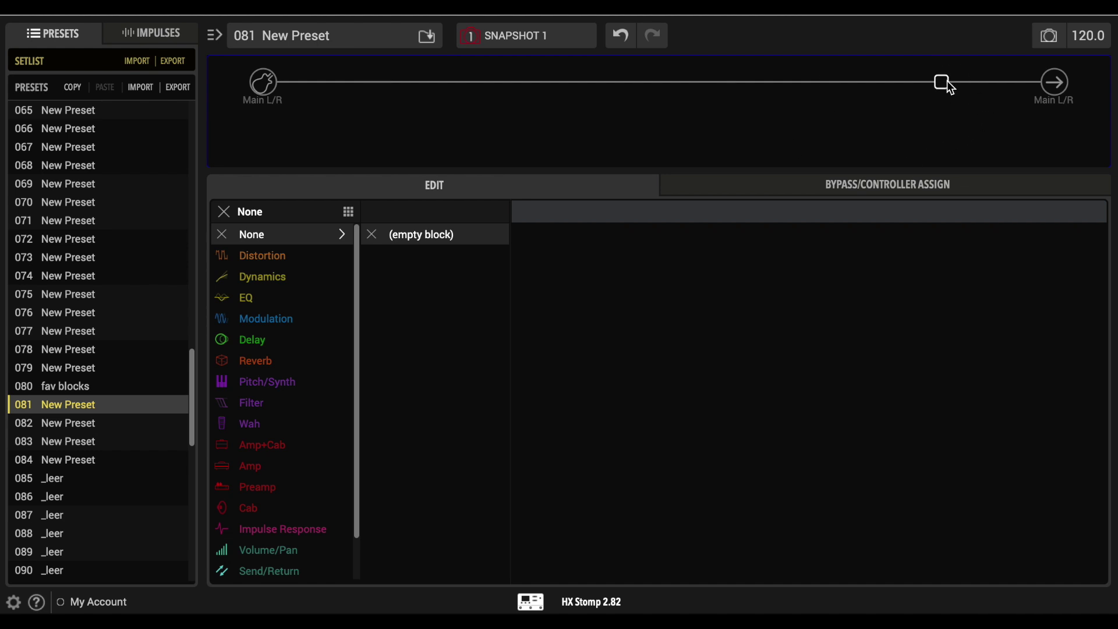
left_click(288, 361)
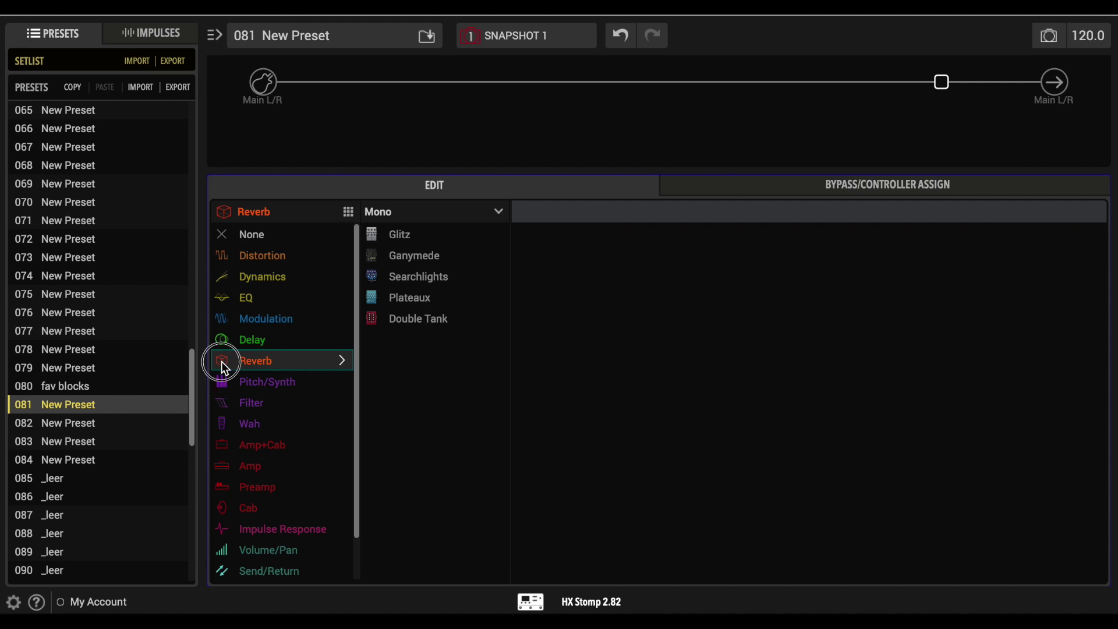
left_click(87, 381)
left_click(842, 93)
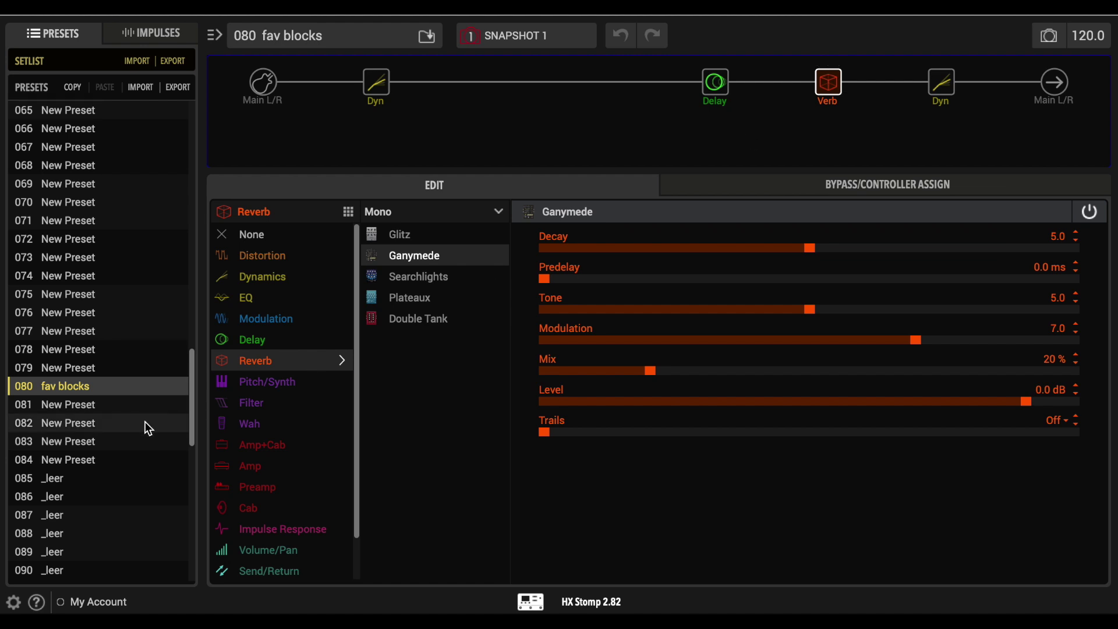
left_click(103, 408)
left_click_drag(952, 87, 951, 88)
key("ctrl+v")
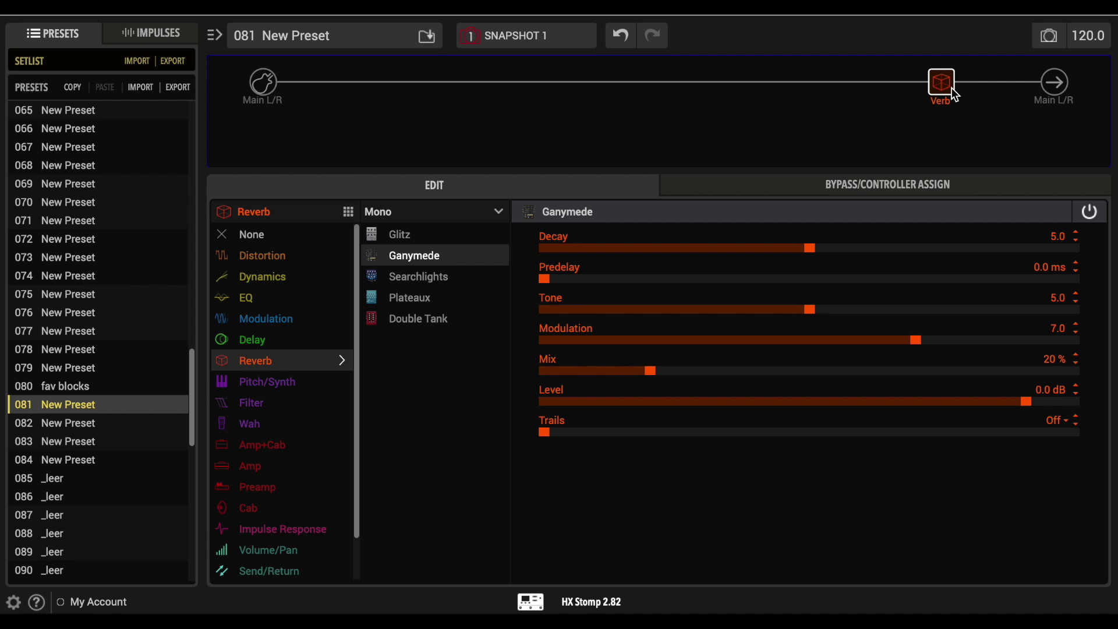
Save the edited preset to library slot 081 under the name "bk test preset"
left_click(426, 37)
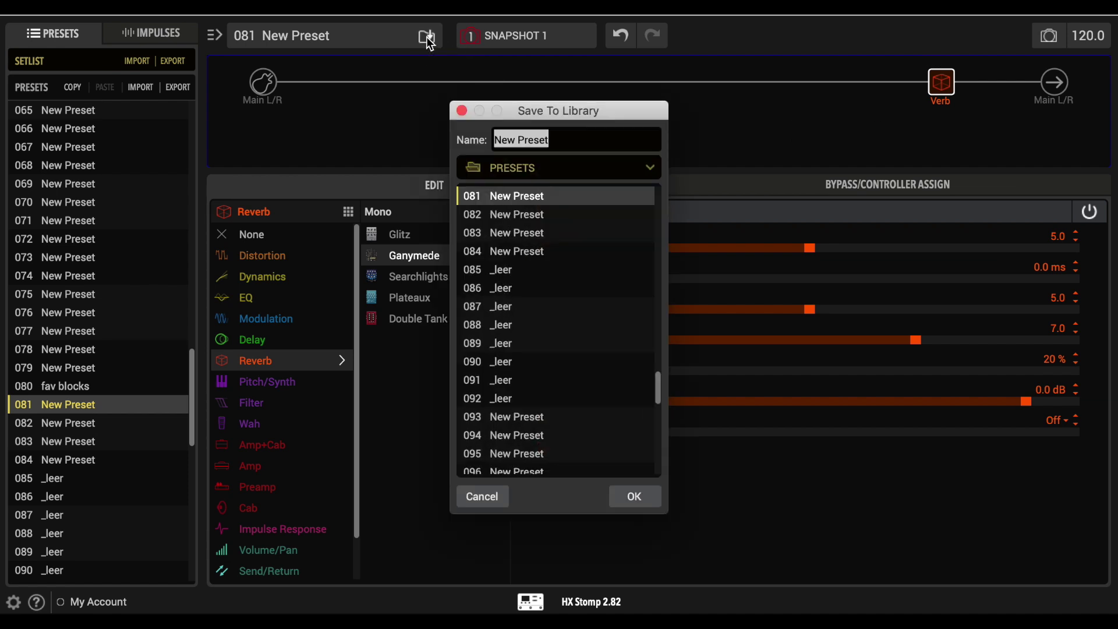
triple_click(561, 135)
type("brene")
key("BackSpace")
key("BackSpace")
key("BackSpace")
key("BackSpace")
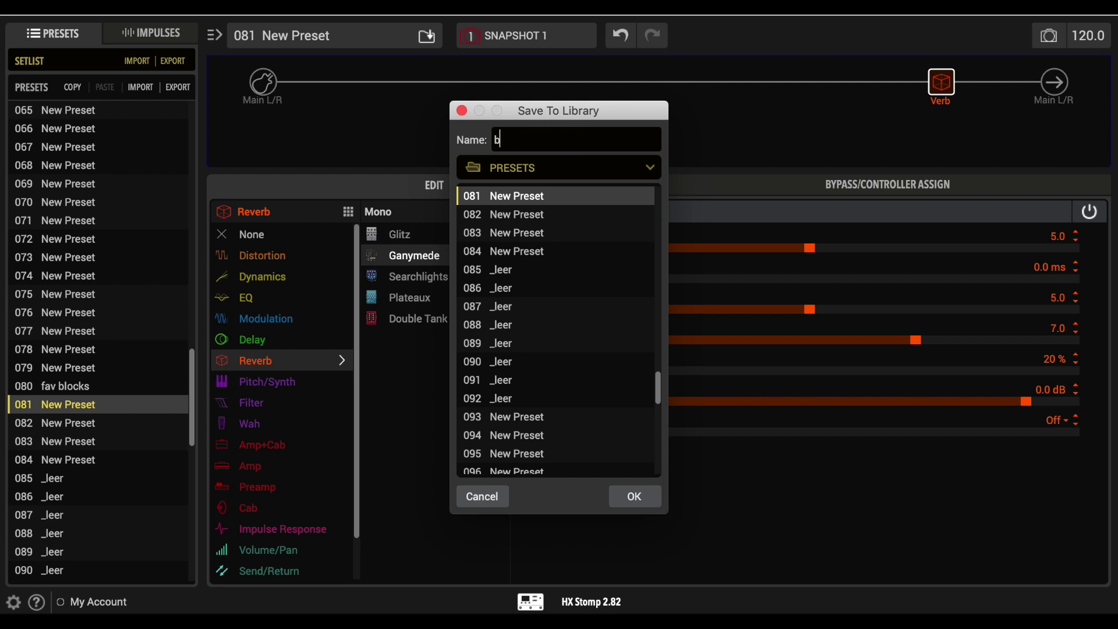
type("k test preset")
left_click(643, 495)
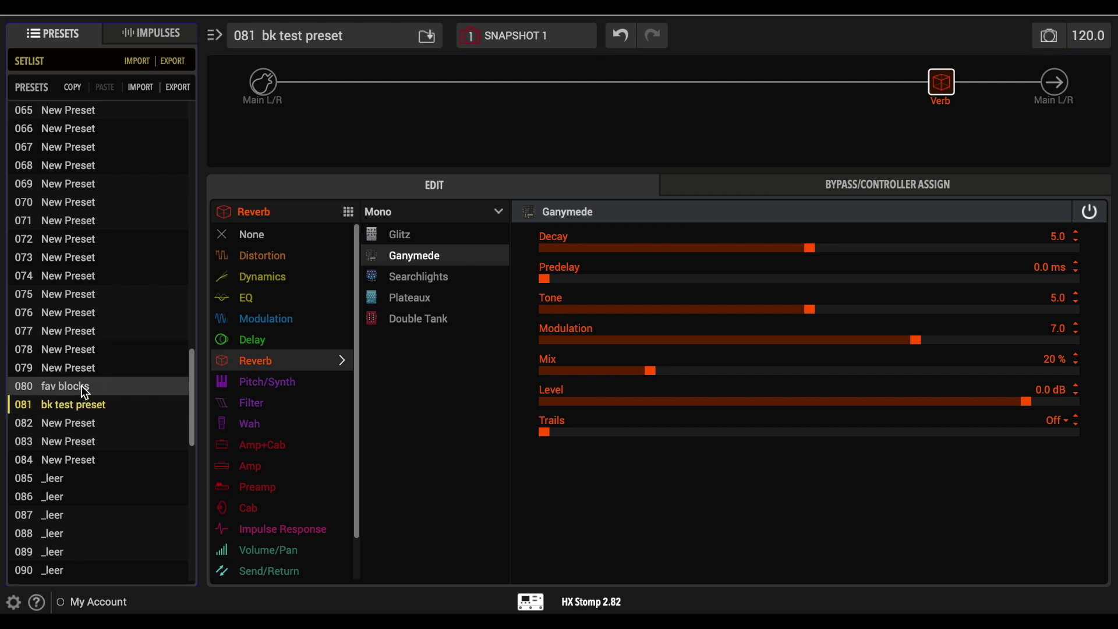
Copy the Transistor Tape delay from the "fav blocks" preset into the slot before the reverb in "bk test preset"
left_click(83, 404)
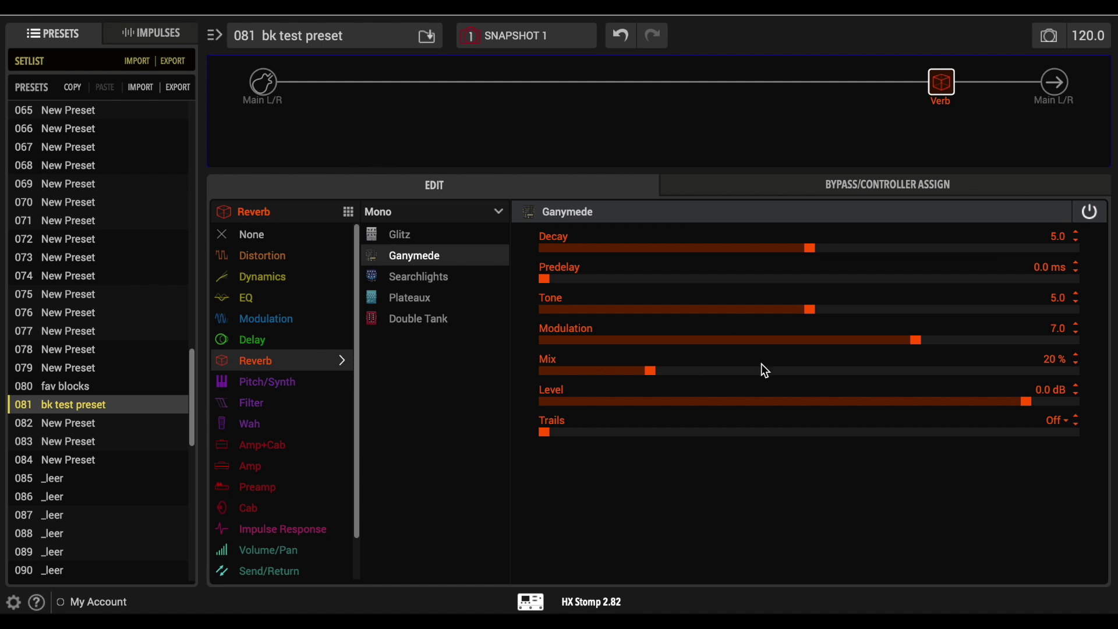
left_click(829, 85)
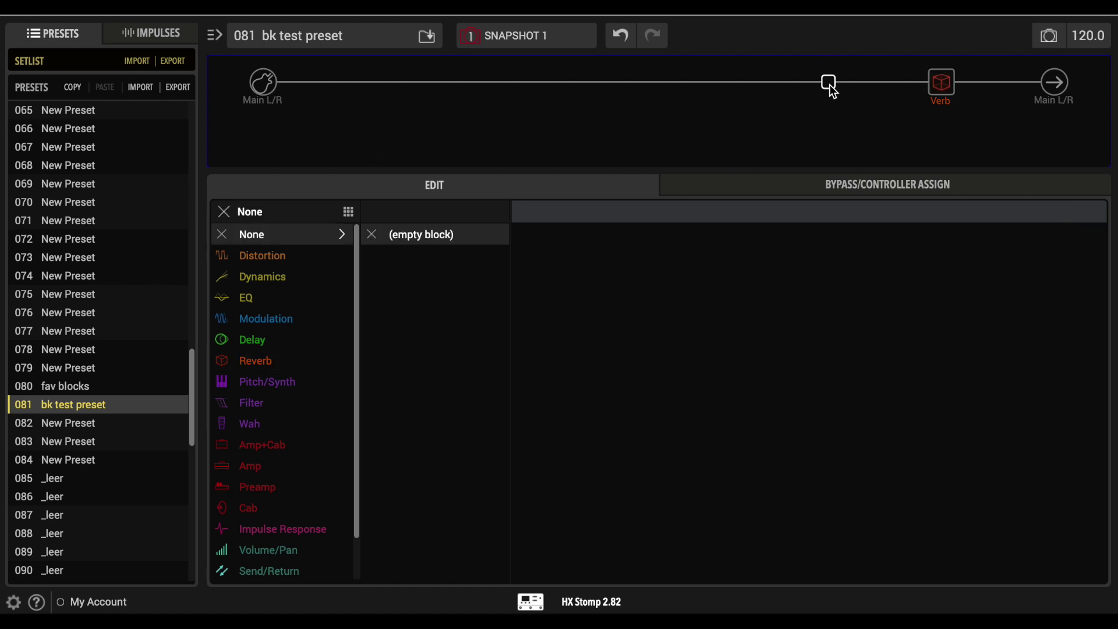
left_click(100, 384)
left_click(718, 87)
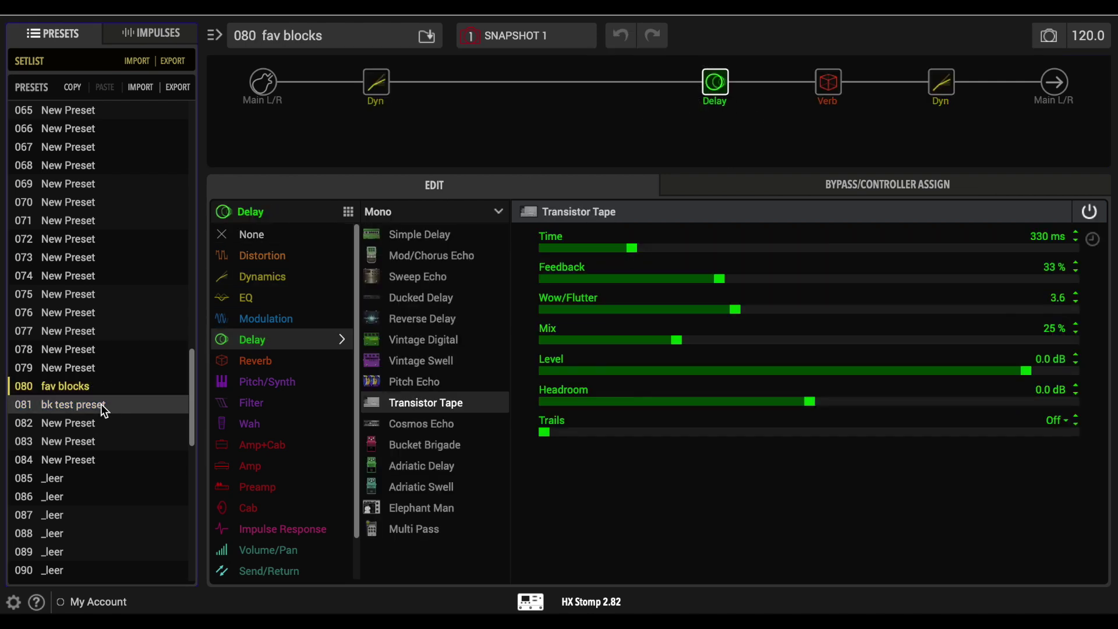
left_click(133, 407)
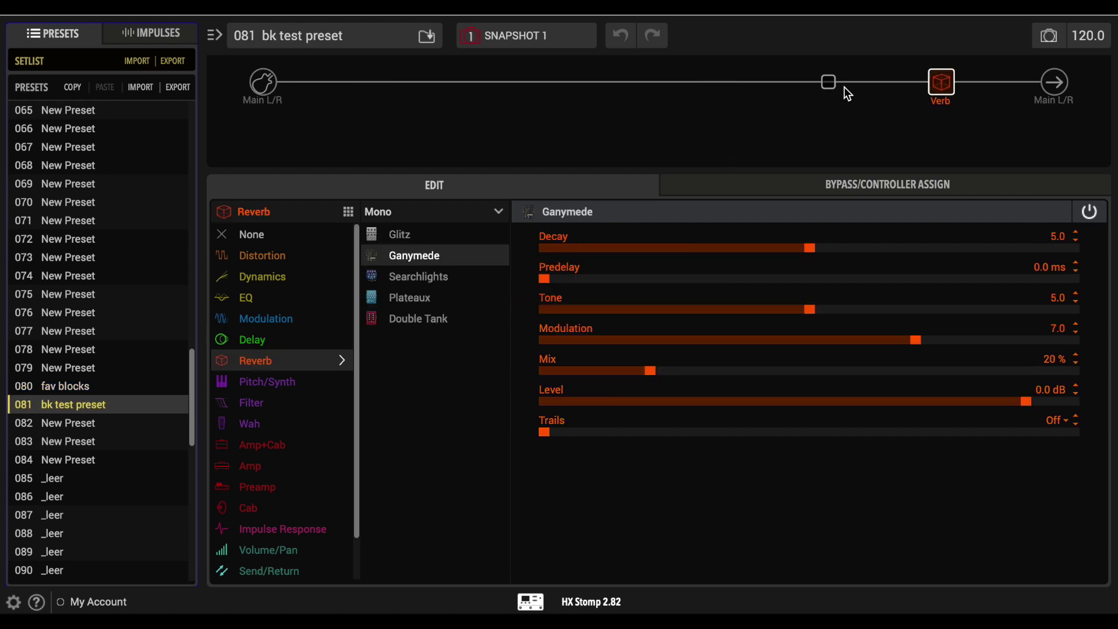
left_click(828, 83)
right_click(824, 84)
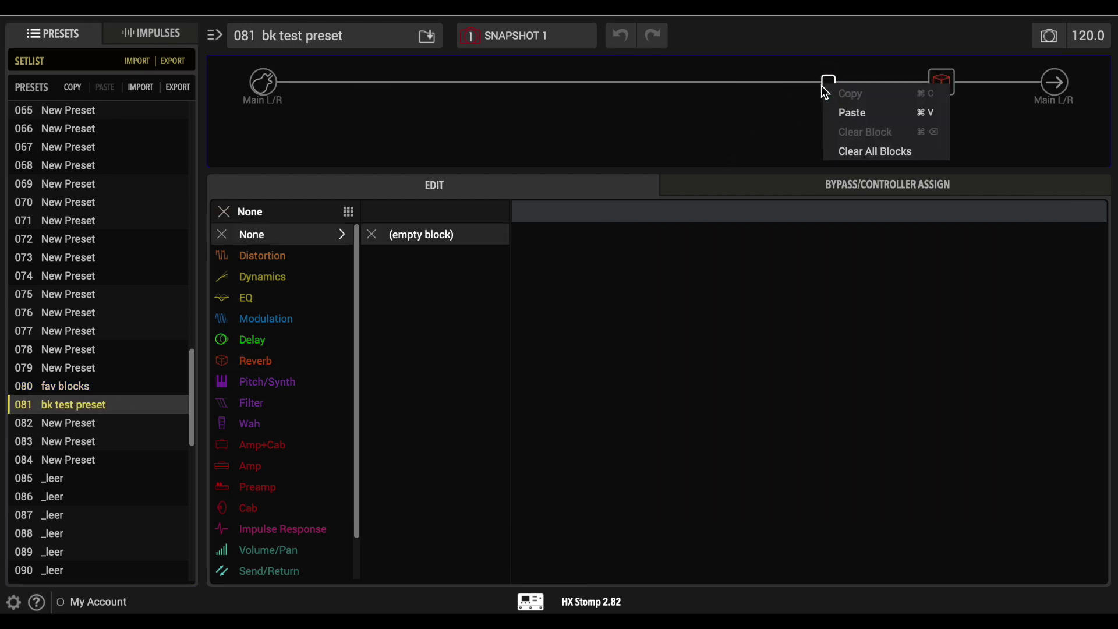
left_click(840, 116)
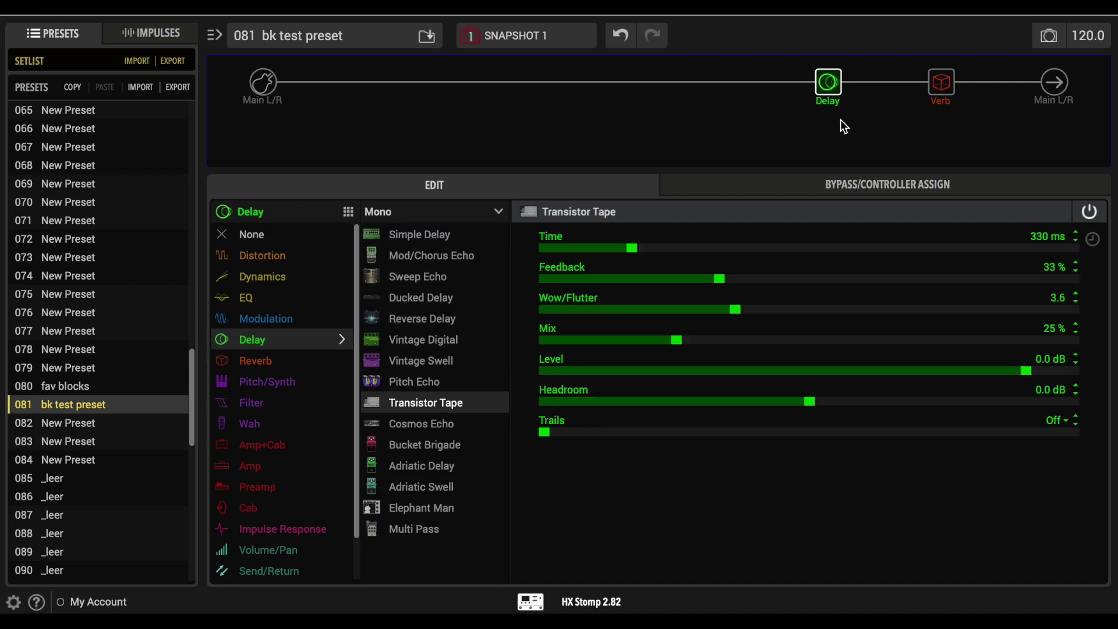
Add a Revv Gen Red guitar Amp+Cab in the slot directly before the delay
left_click(716, 85)
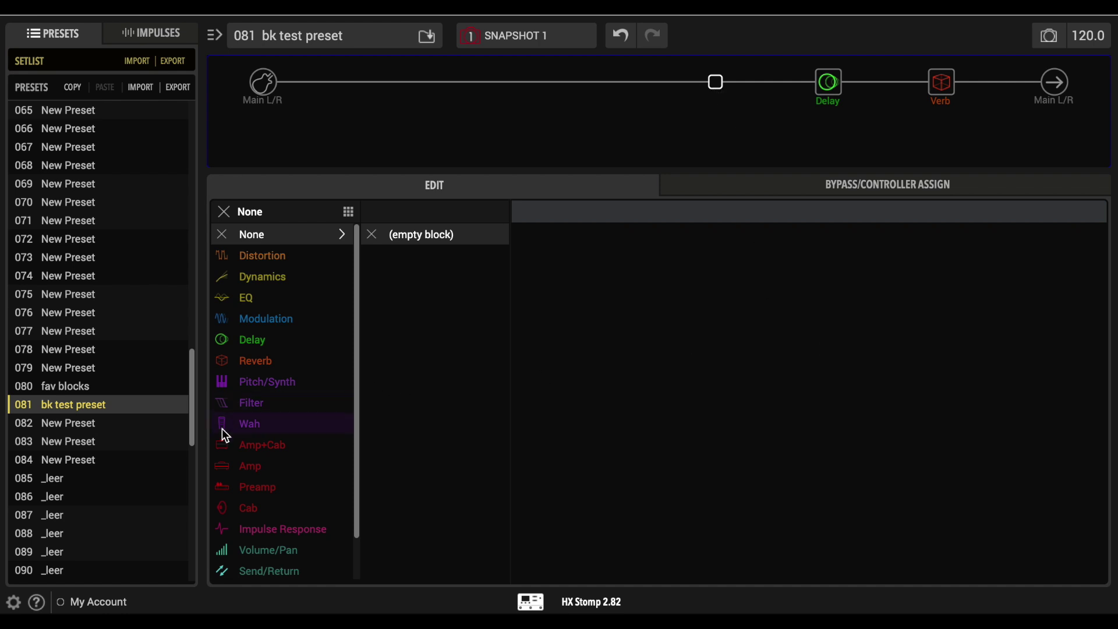
left_click(243, 444)
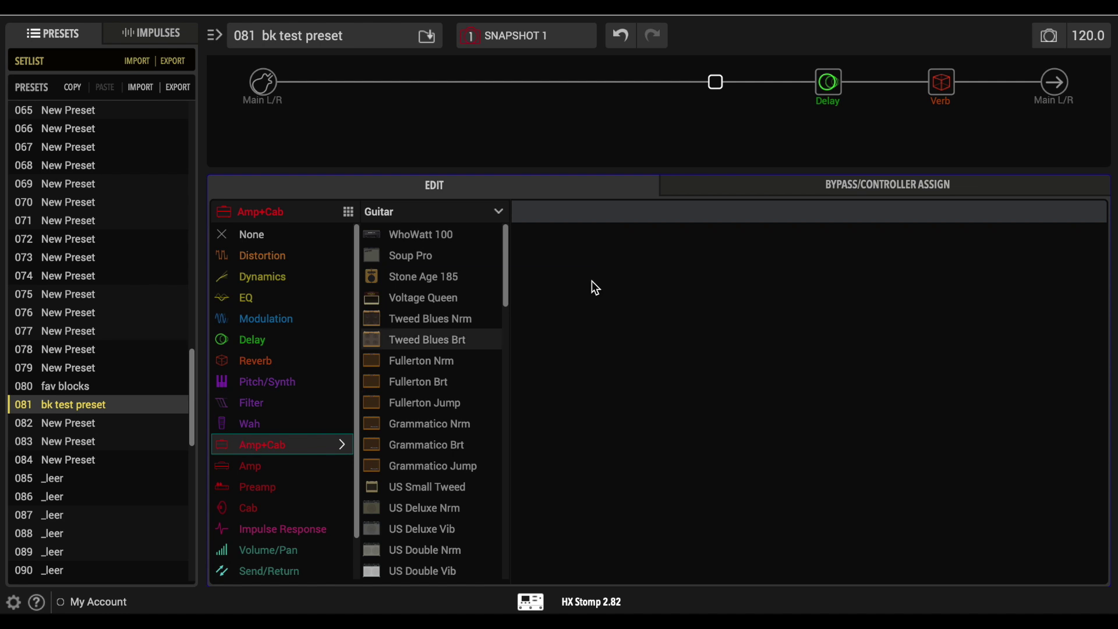
left_click(292, 467)
mouse_move(920, 92)
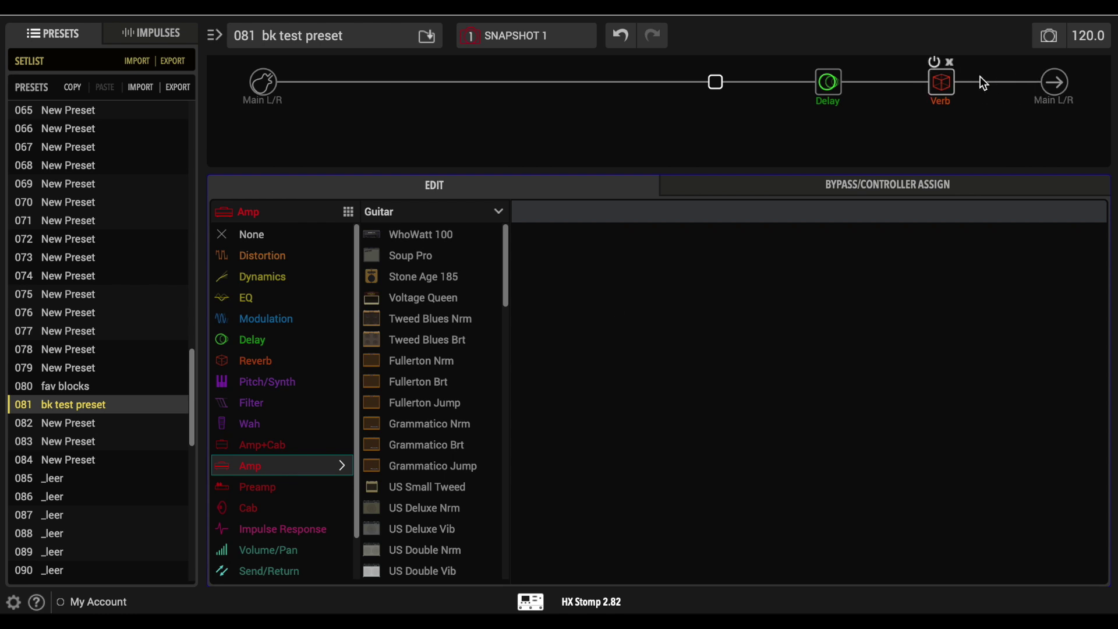
left_click(287, 446)
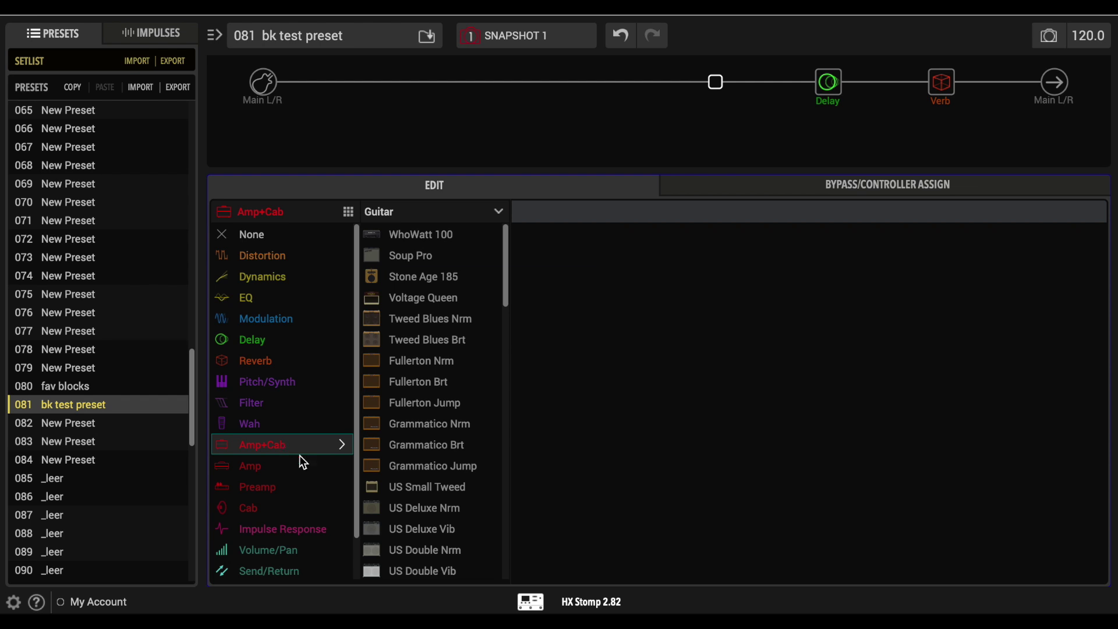
left_click_drag(506, 277, 515, 528)
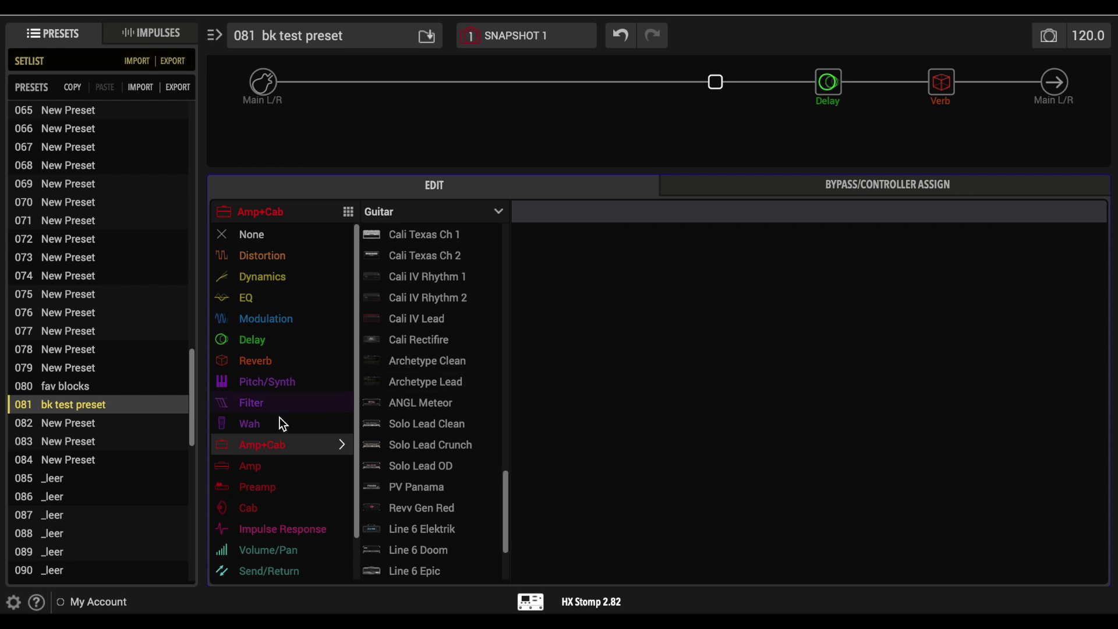
left_click(453, 509)
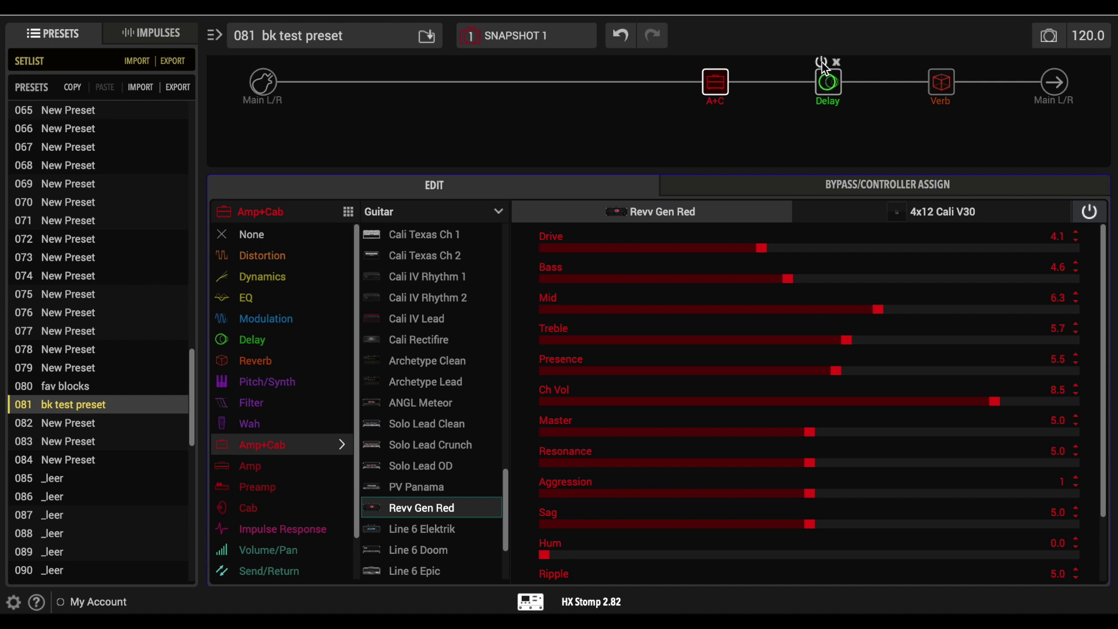
Toggle bypass on the Amp+Cab and Transistor Tape delay blocks, leaving only the delay bypassed
left_click(821, 62)
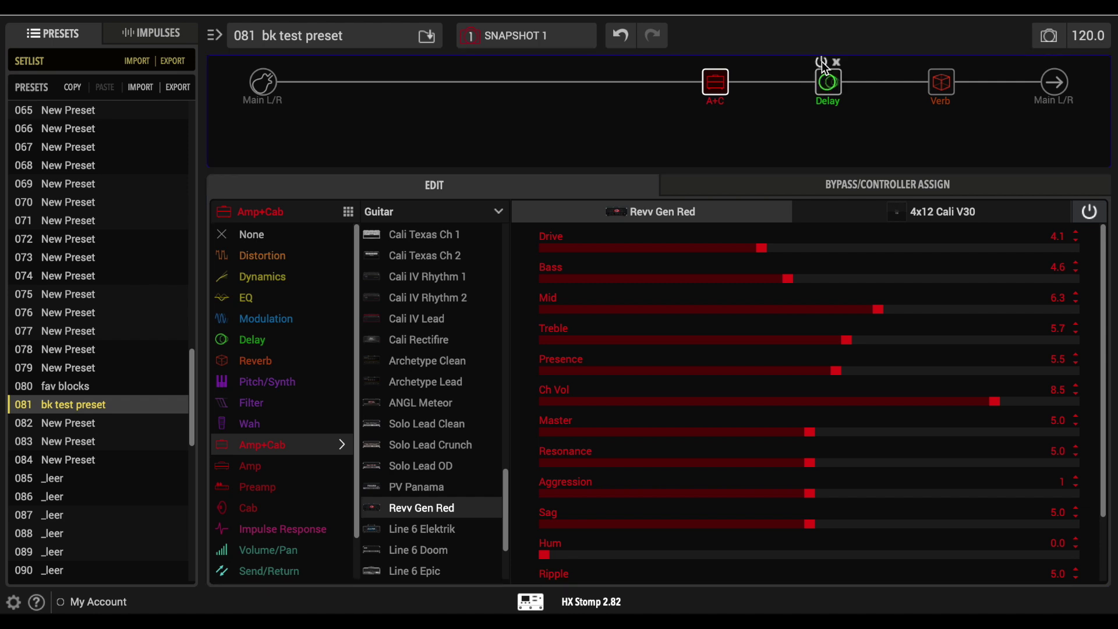
left_click(828, 99)
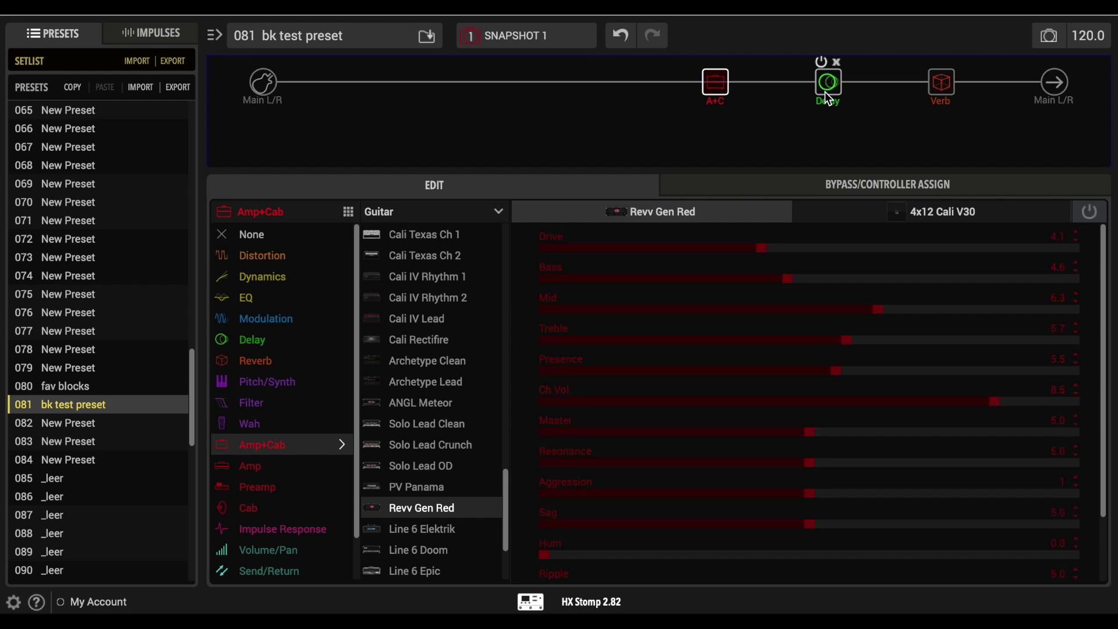
left_click(825, 97)
left_click(715, 87)
left_click(828, 90)
left_click(943, 90)
left_click(831, 87)
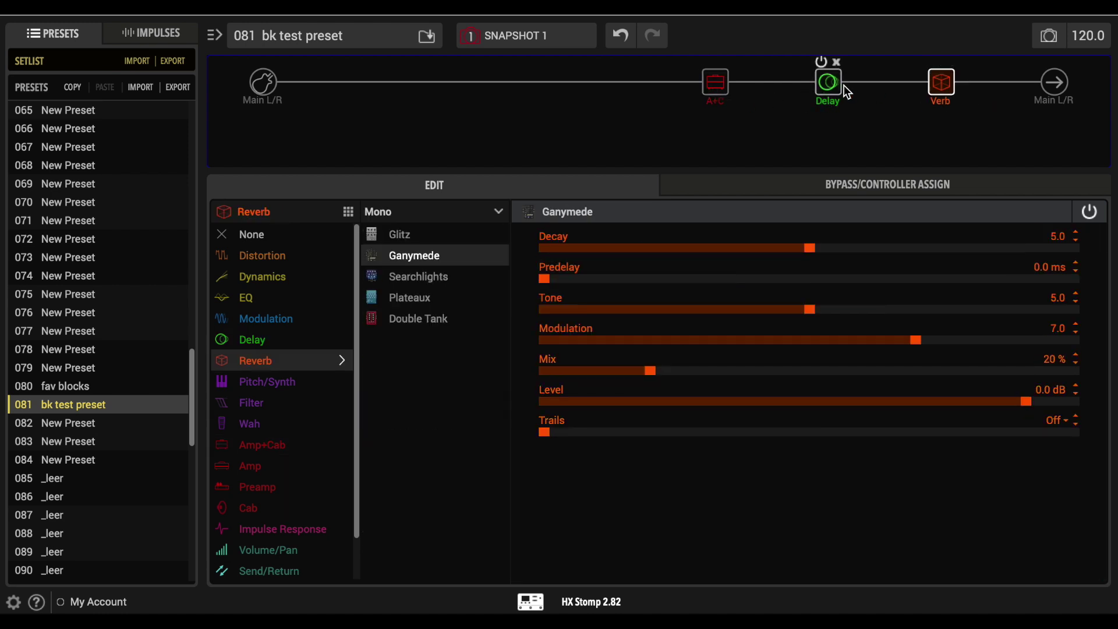
left_click(834, 90)
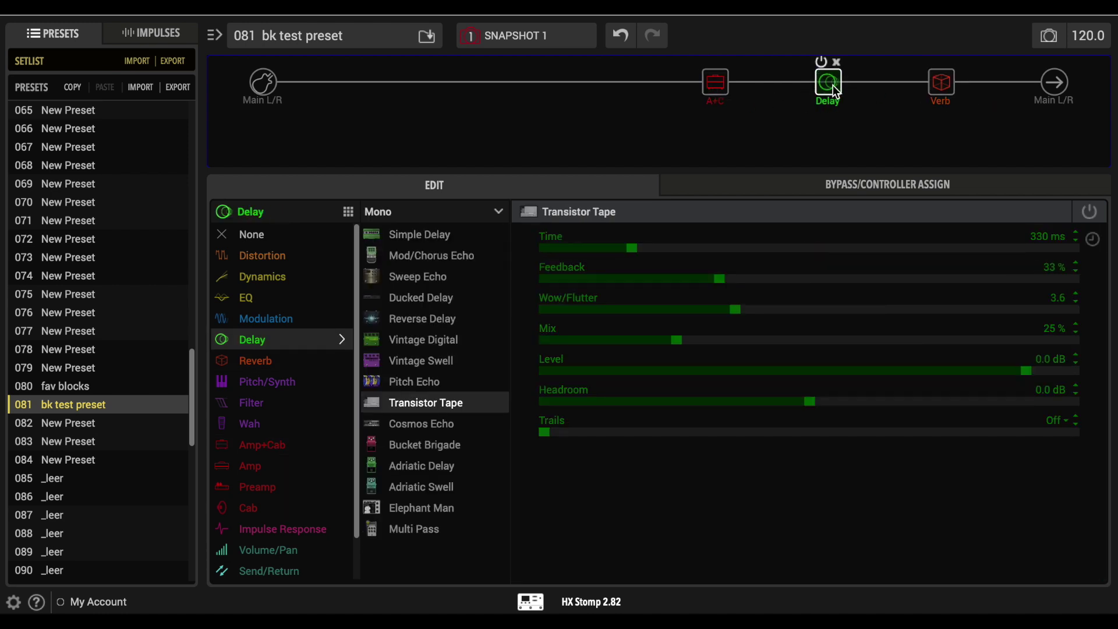
left_click(715, 84)
left_click(827, 88)
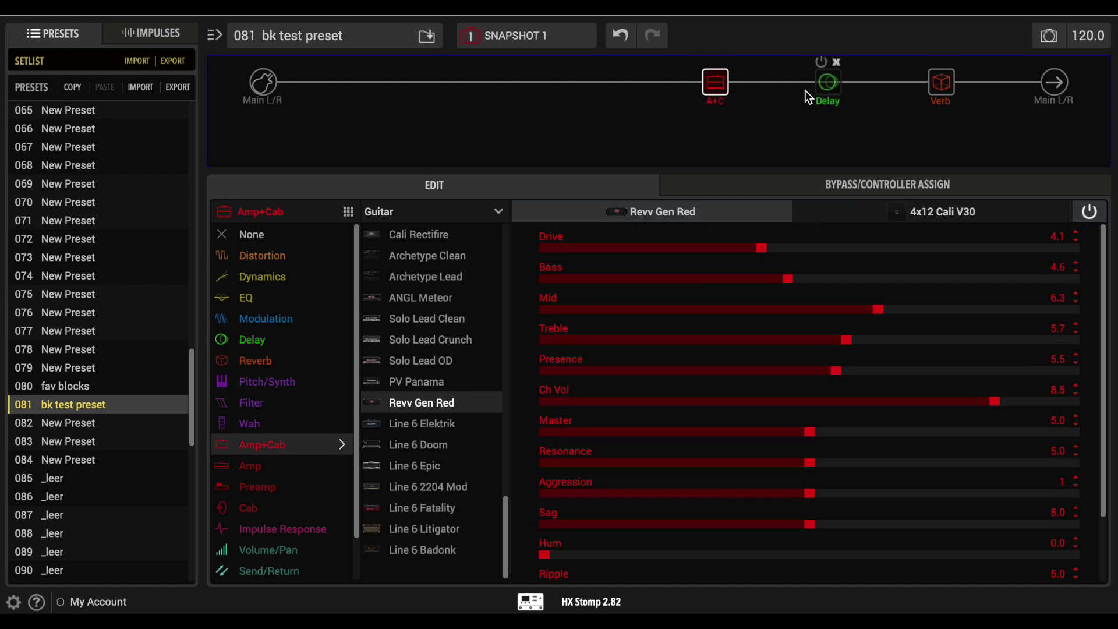
mouse_move(952, 79)
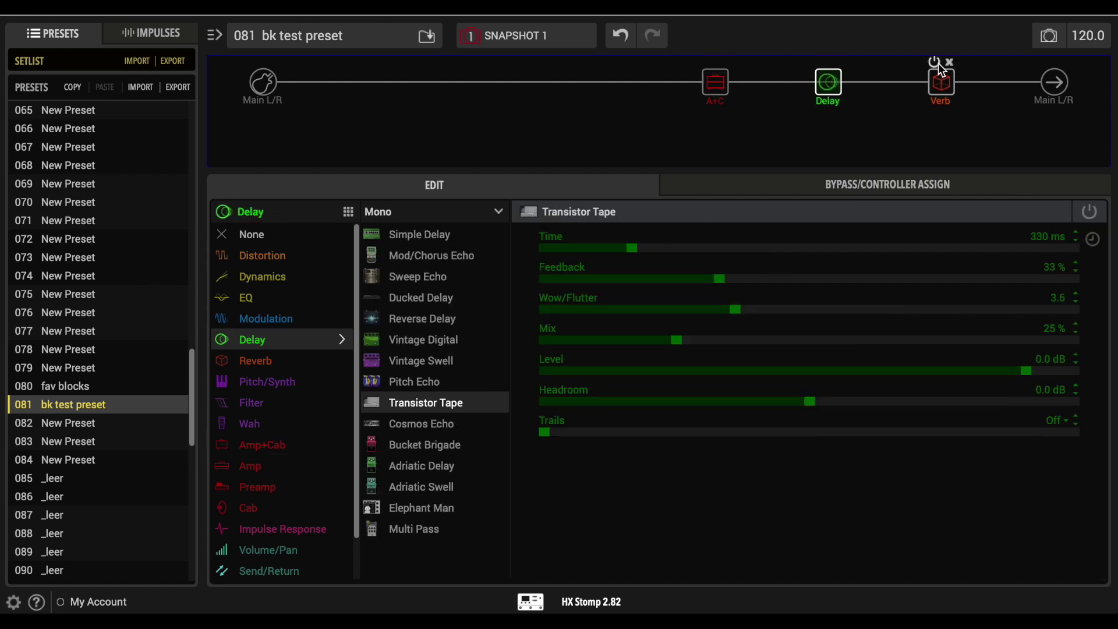
left_click(822, 62)
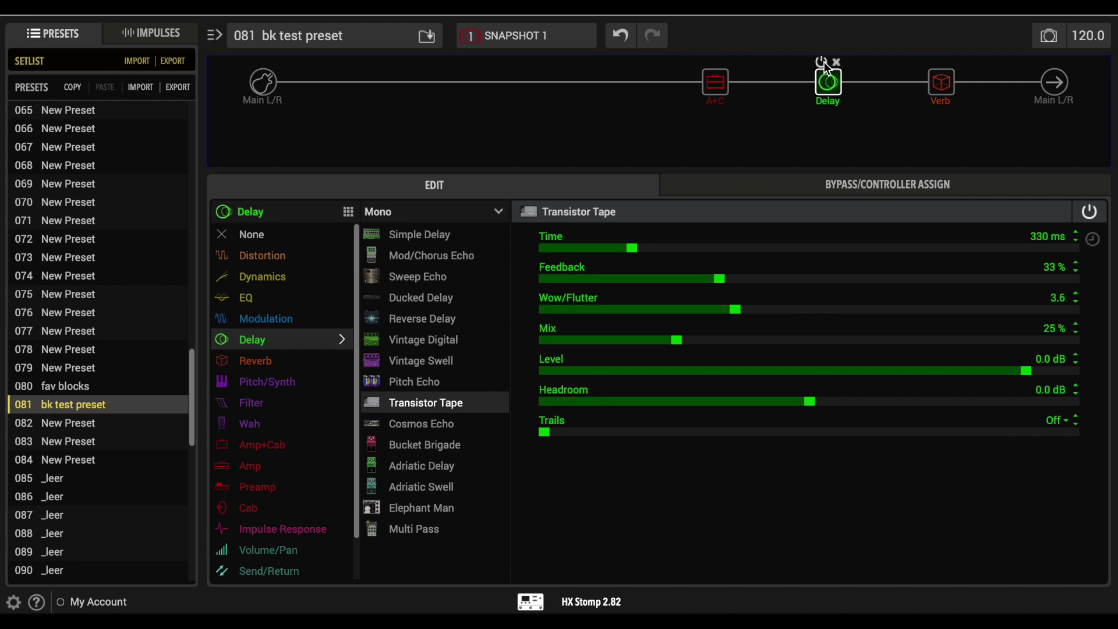
left_click(822, 61)
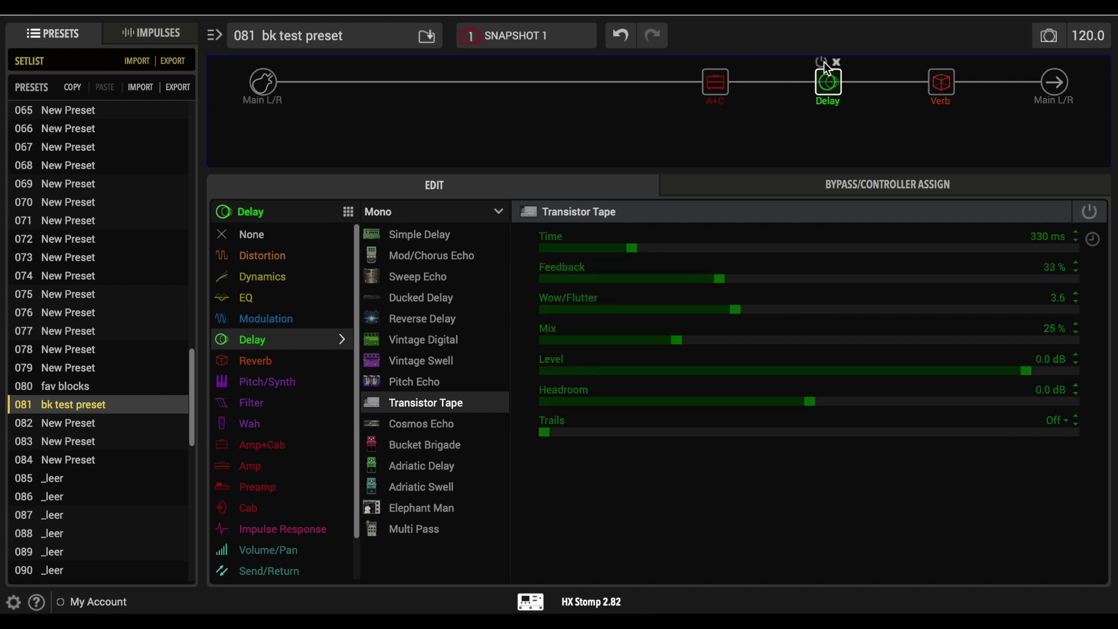
Copy the bypassed Transistor Tape delay, delete its block, and paste the copy back into the same slot
right_click(837, 91)
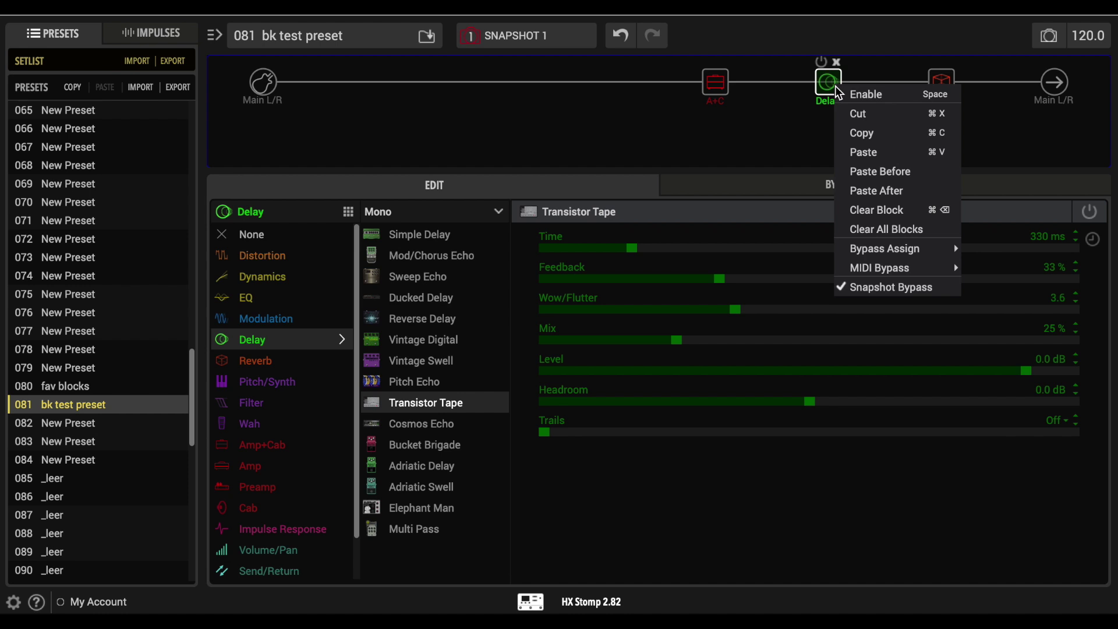
left_click(861, 130)
left_click(836, 62)
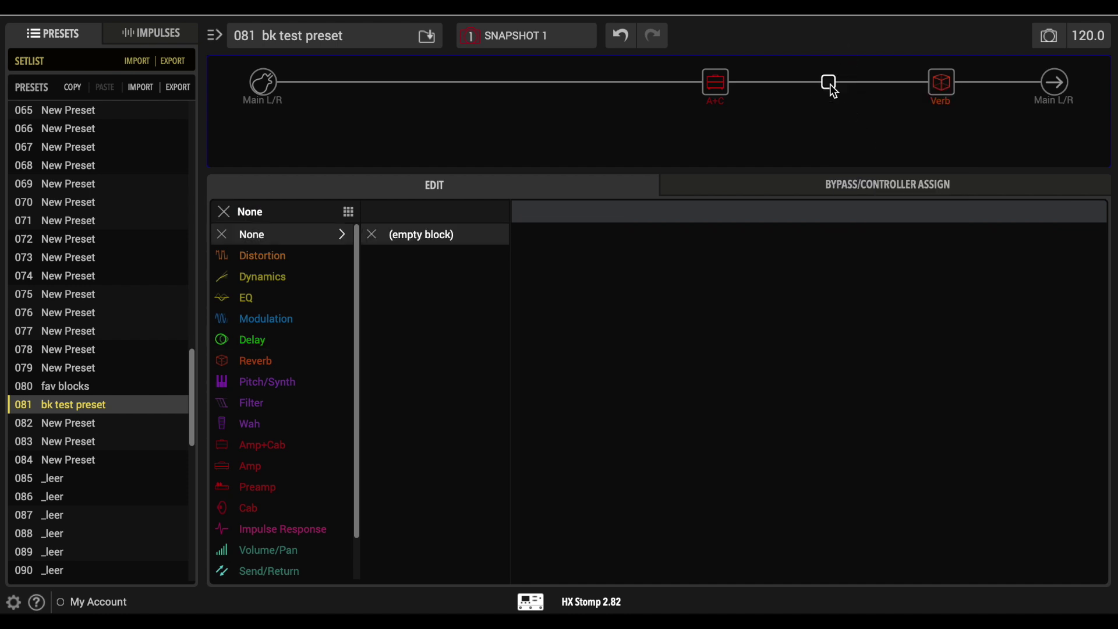
right_click(830, 84)
left_click(849, 111)
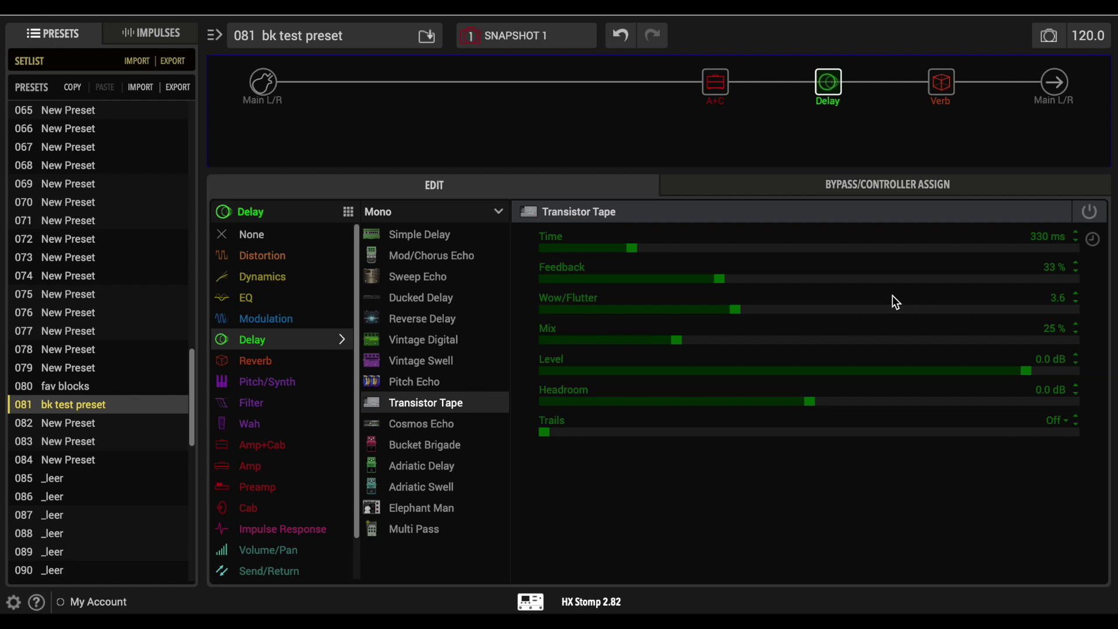
Enable the Transistor Tape delay and raise its Mix to 37 %
left_click(718, 91)
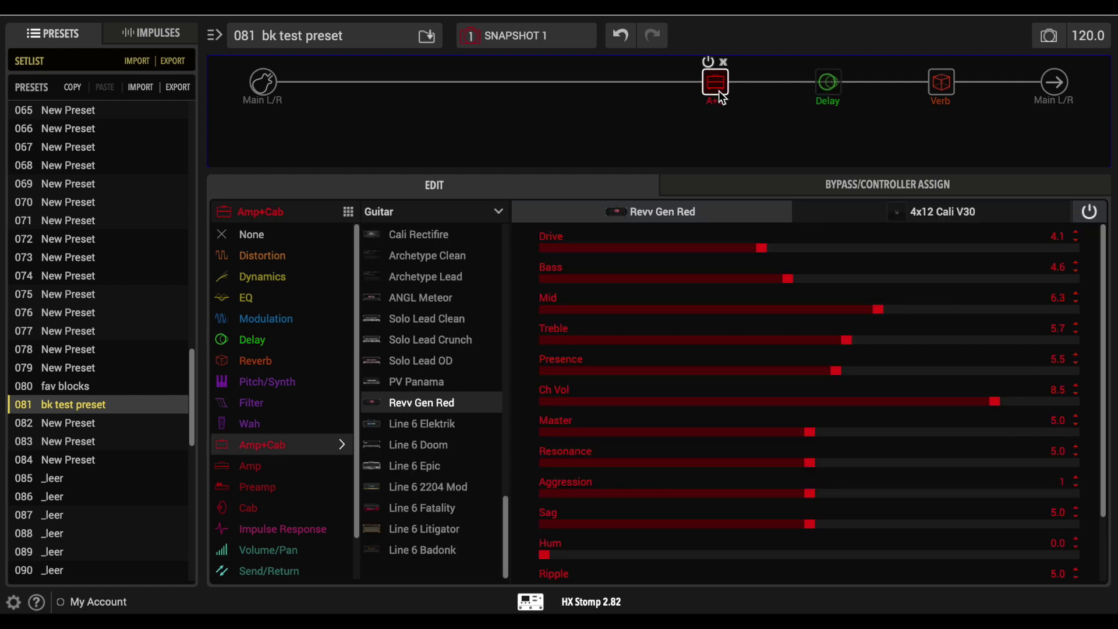
left_click(603, 85)
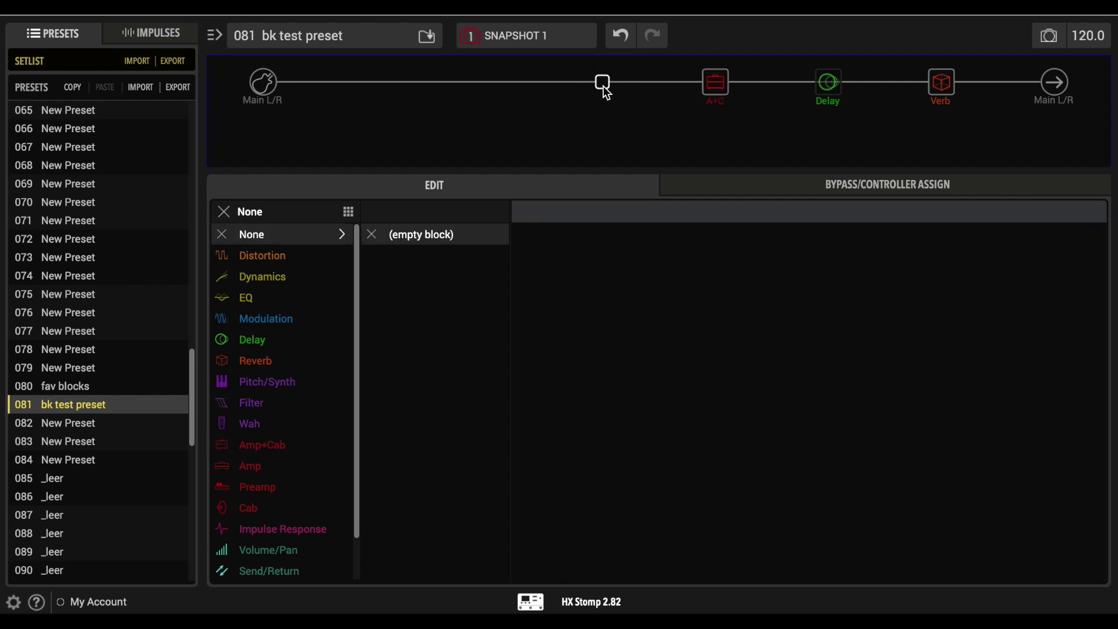
left_click(719, 85)
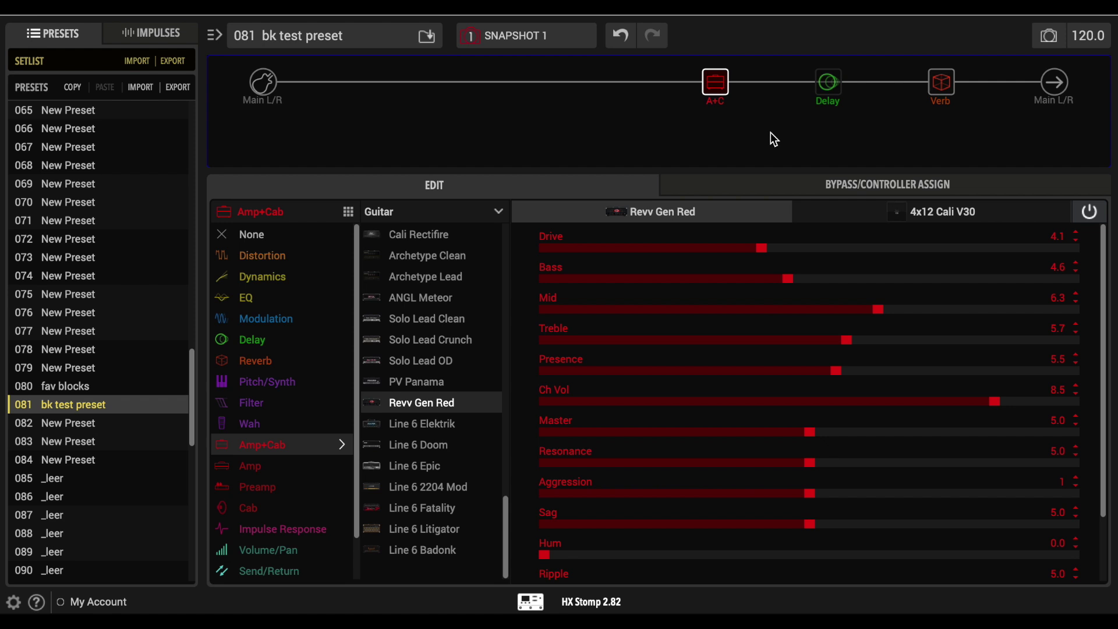
left_click(826, 84)
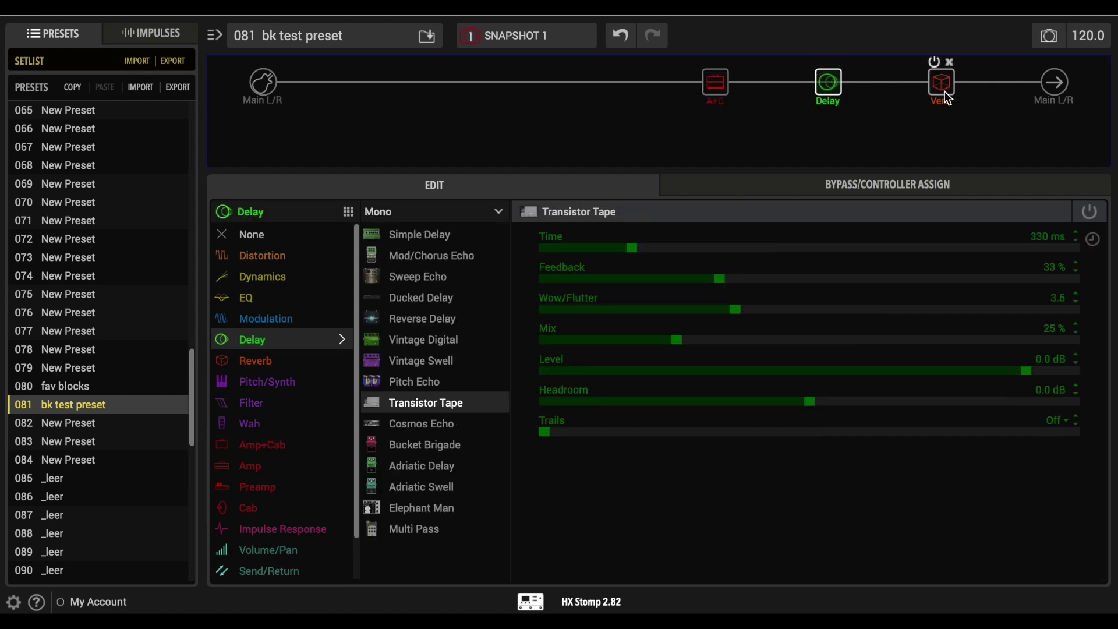
left_click(945, 92)
left_click(828, 86)
left_click(827, 97)
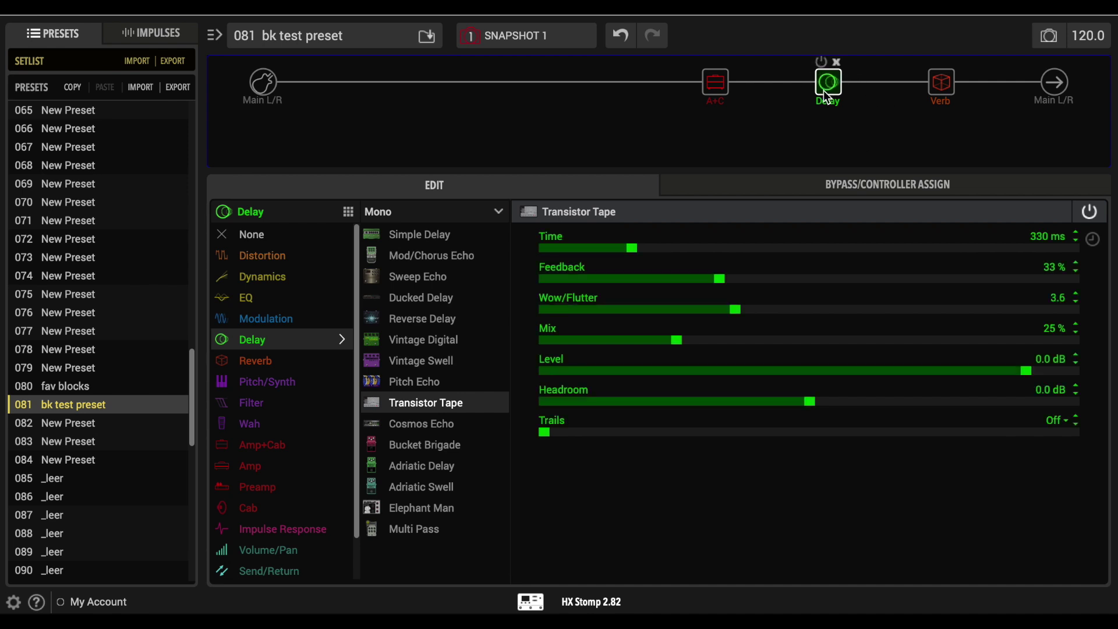
left_click_drag(676, 341, 732, 349)
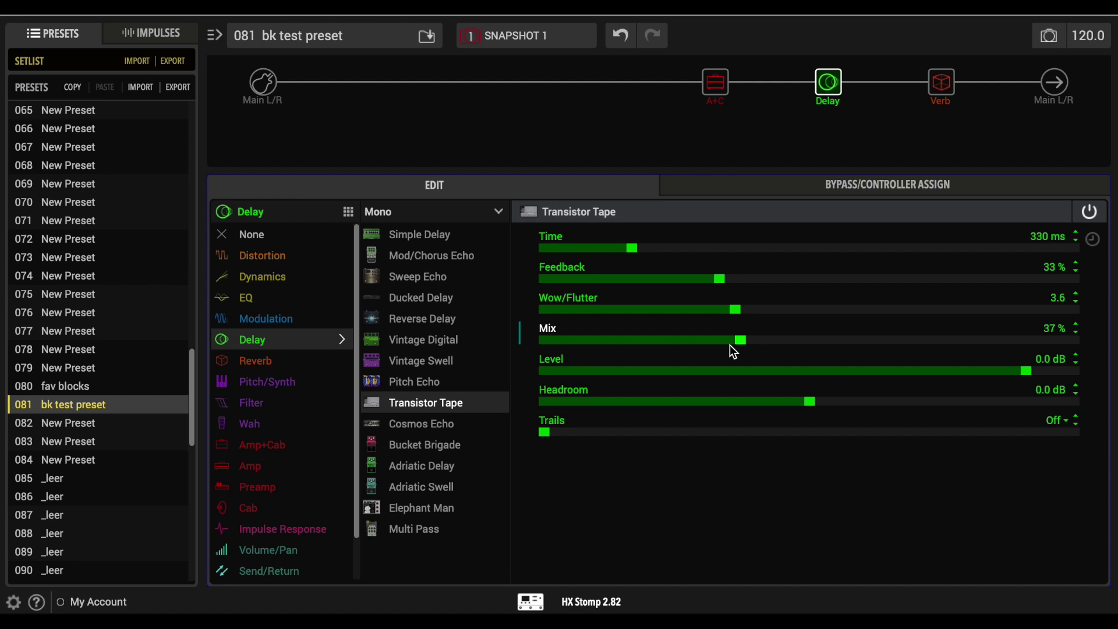
Move the delay ahead of the Amp+Cab and return it to its slot before the reverb
left_click_drag(832, 90, 715, 87)
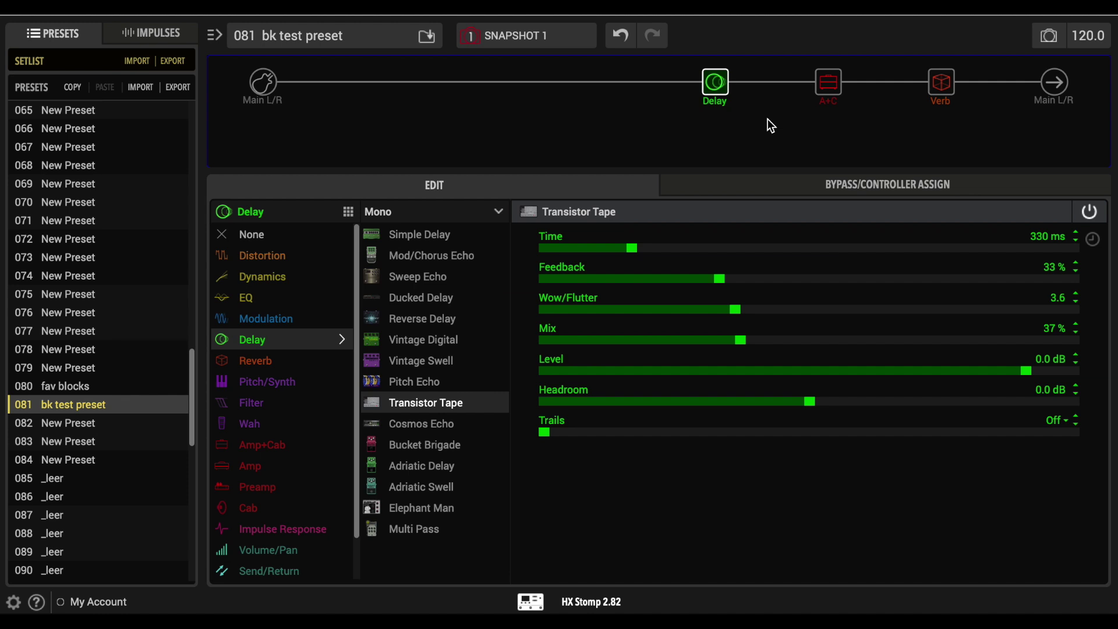
left_click_drag(710, 86, 865, 93)
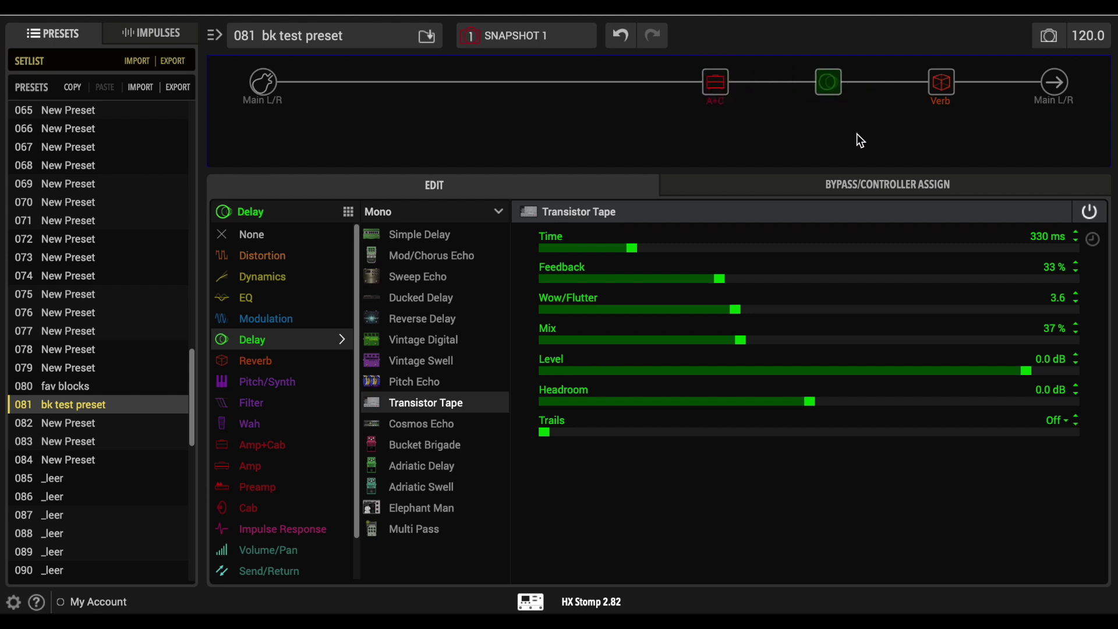
left_click(949, 89)
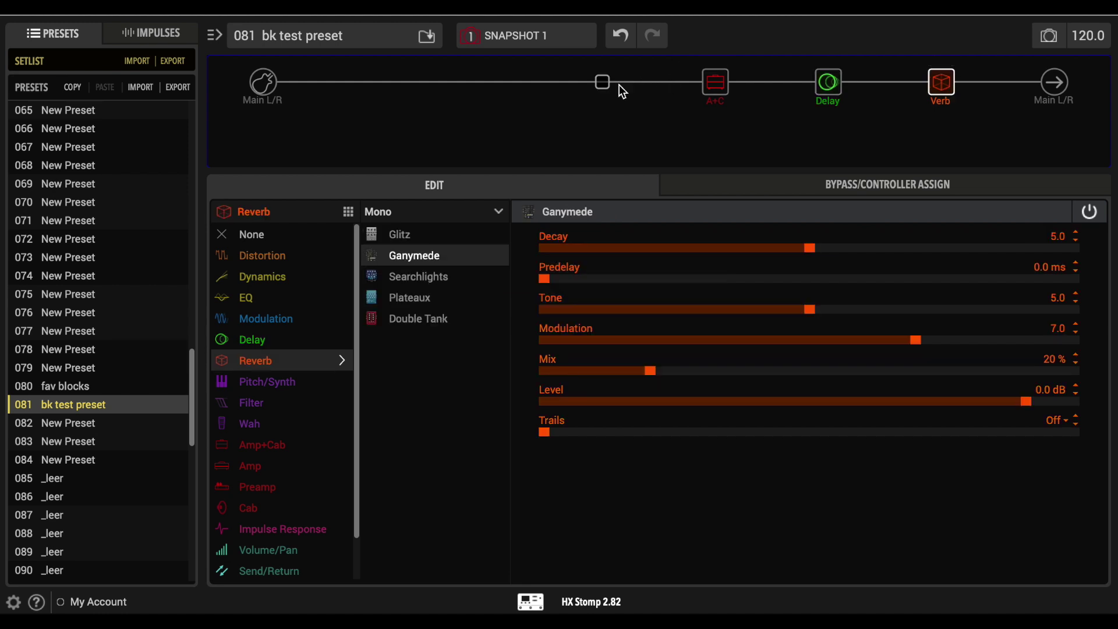
Add a mono Chorus modulation block in the slot directly before the Amp+Cab
left_click(603, 83)
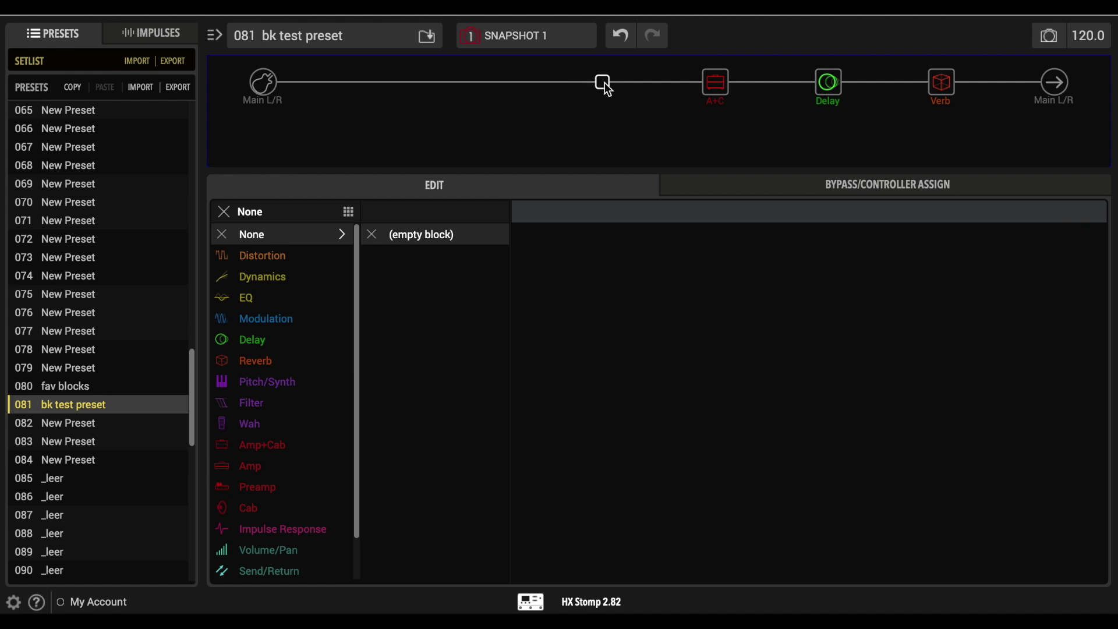
left_click(271, 314)
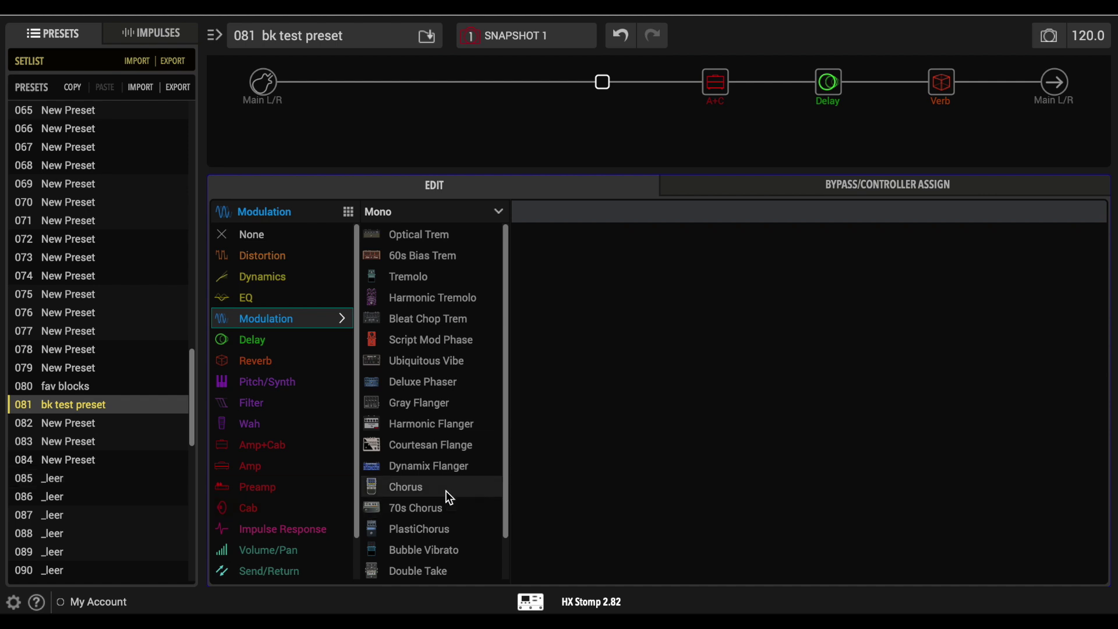
left_click(399, 490)
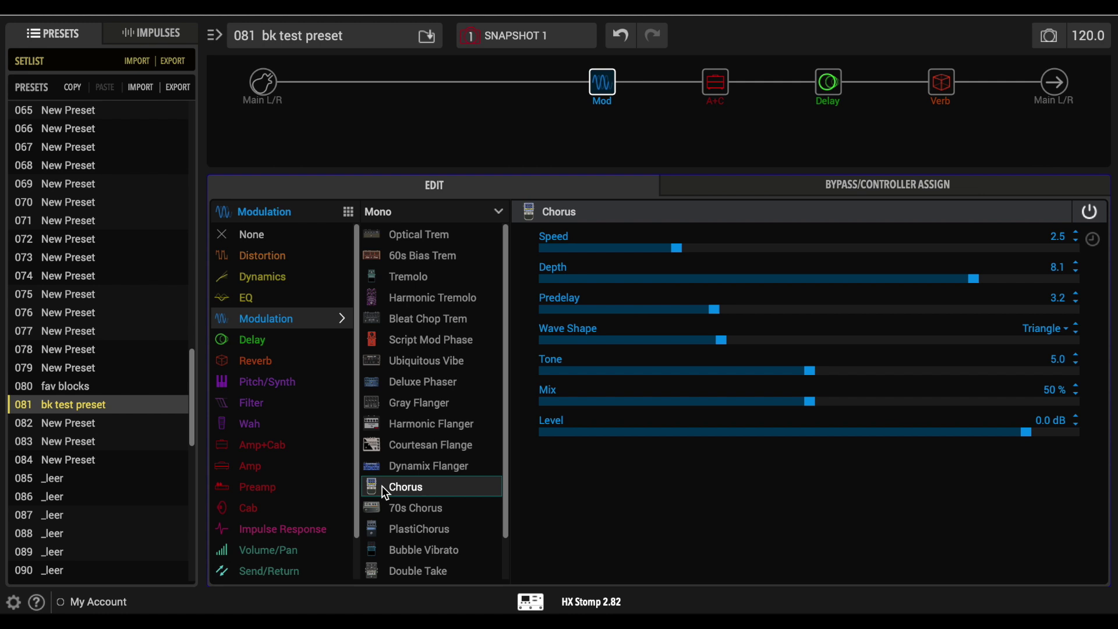
Move the Chorus block behind the Amp+Cab and set its Mix to 26 %
left_click_drag(620, 93, 749, 86)
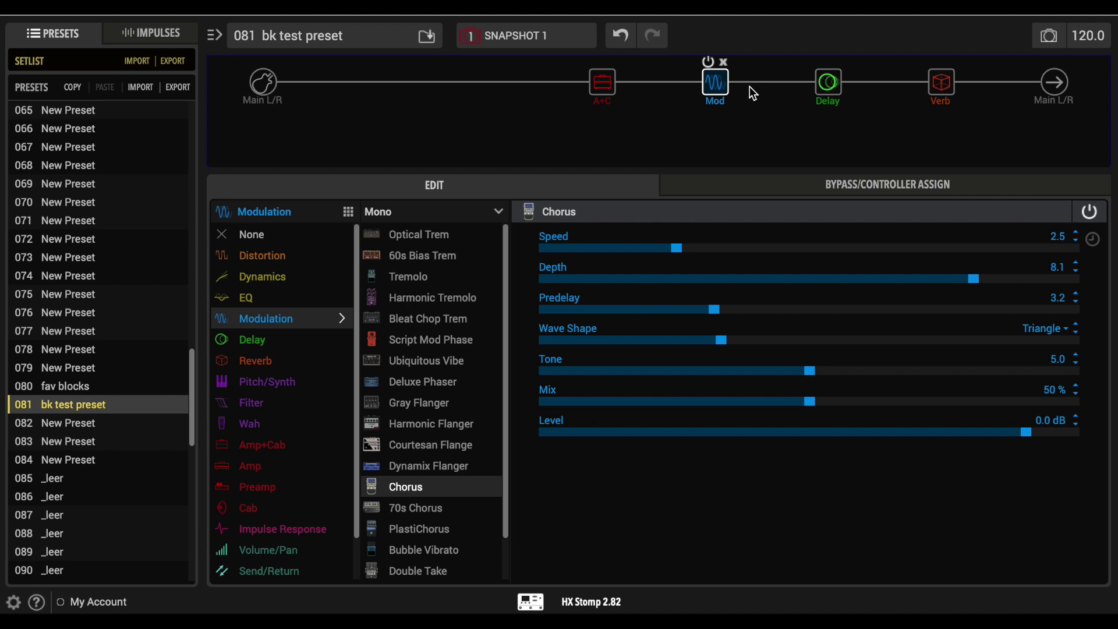
left_click_drag(806, 402, 637, 402)
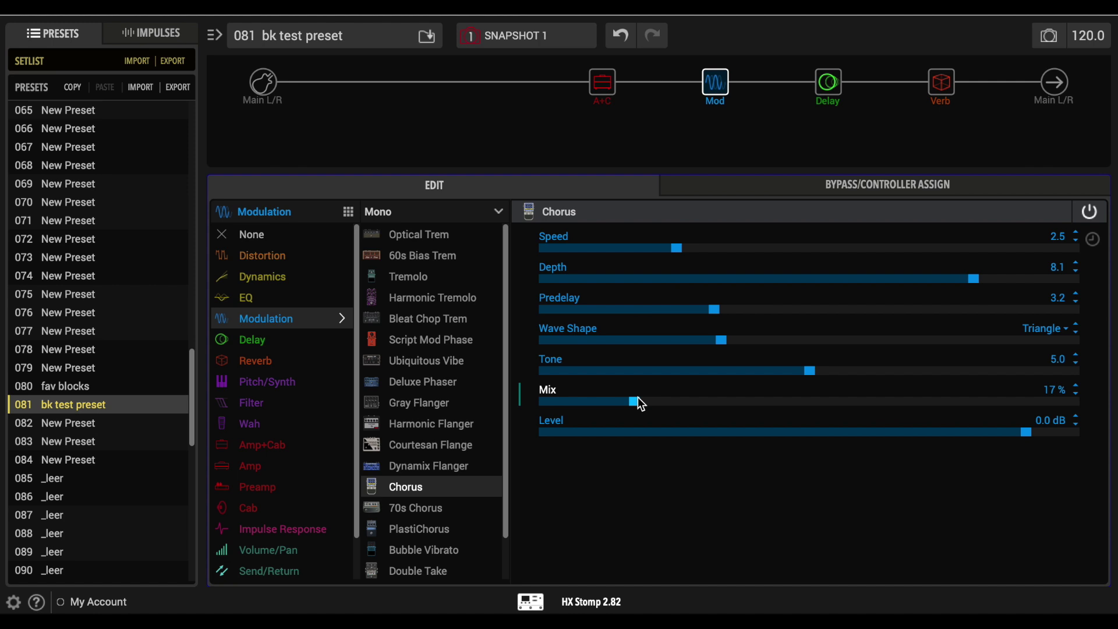
left_click_drag(640, 402, 690, 406)
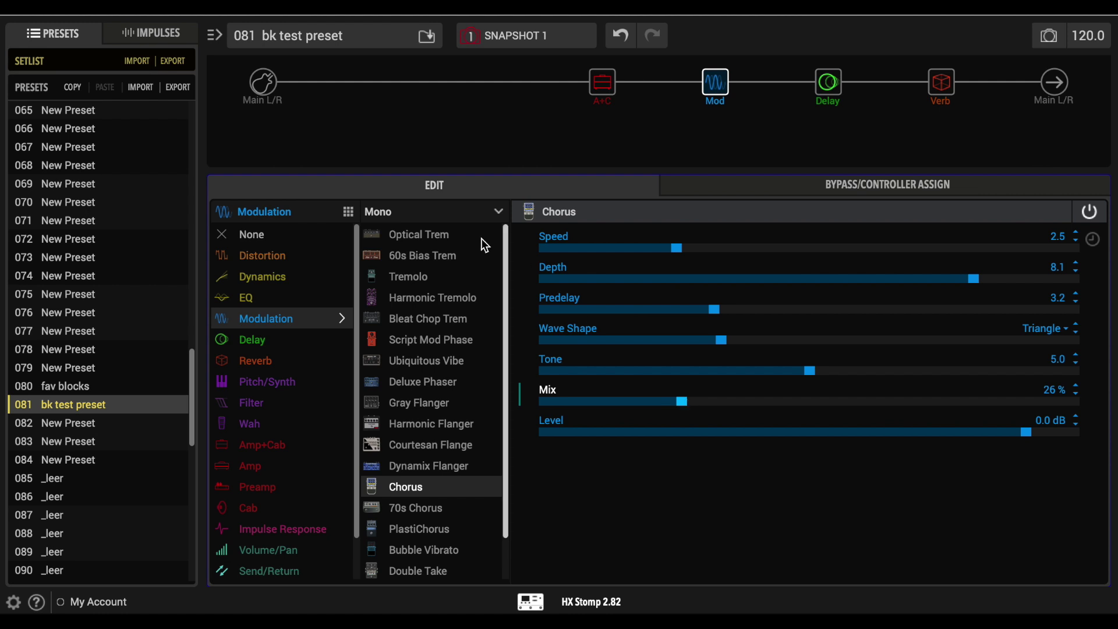
Check the two empty slots before the Amp+Cab and list the mono Send/Return models for the first one
left_click(489, 82)
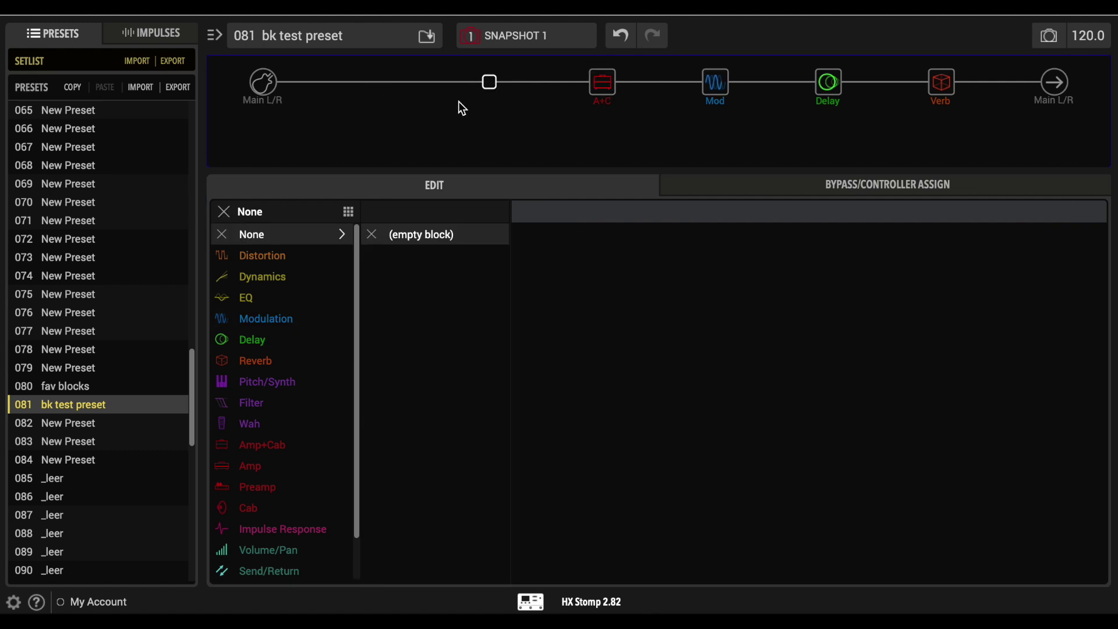
left_click(377, 82)
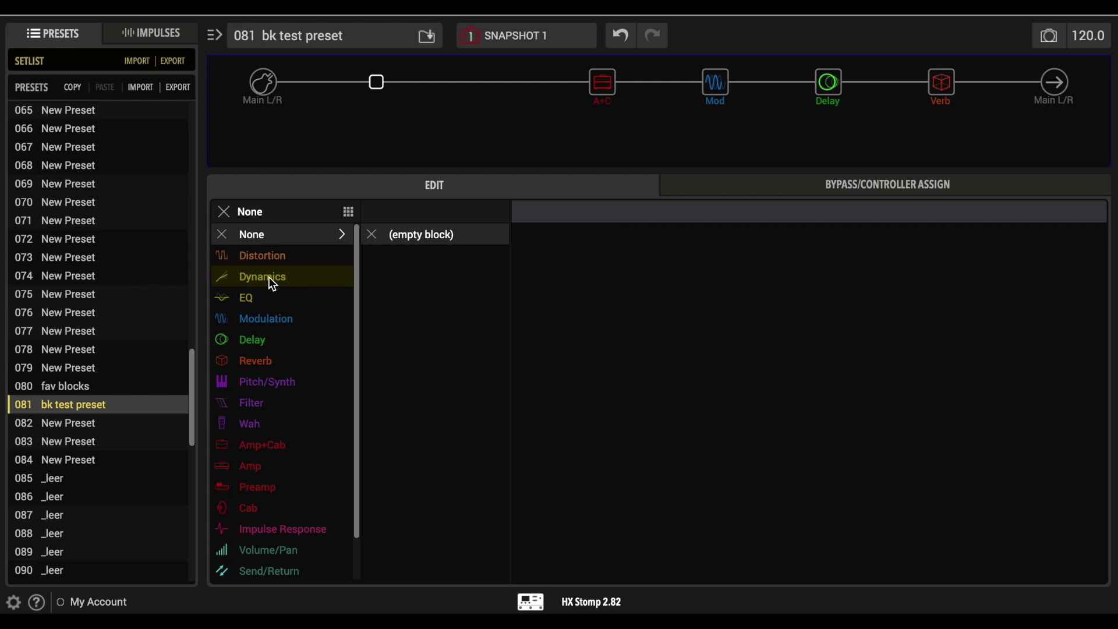
mouse_move(947, 87)
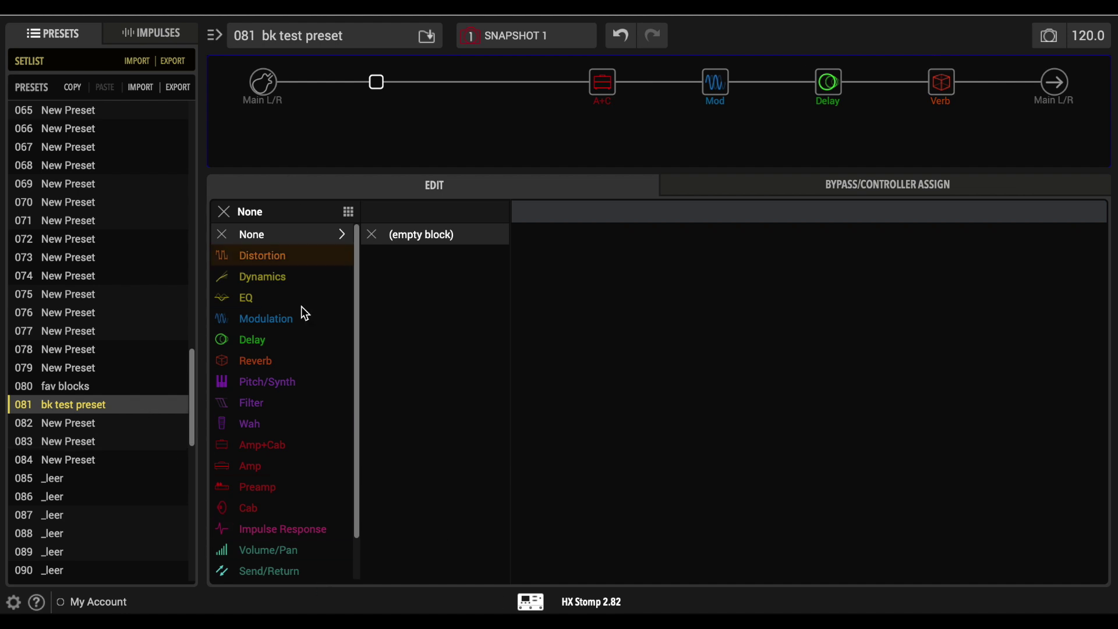
scroll(288, 422, "down", 1)
scroll(289, 428, "down", 1)
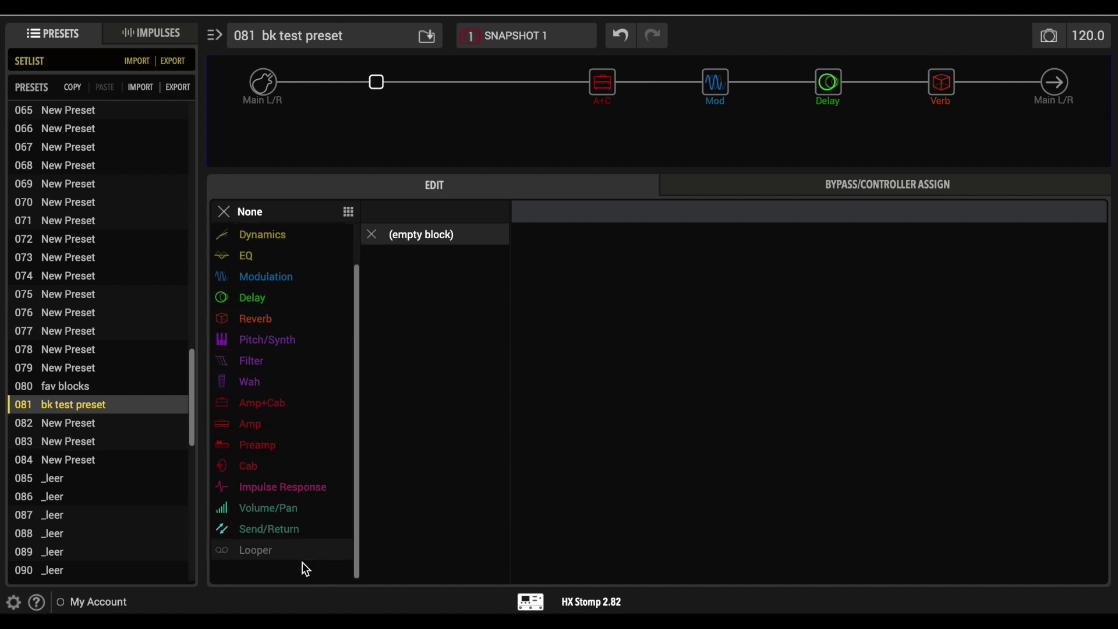
left_click(289, 531)
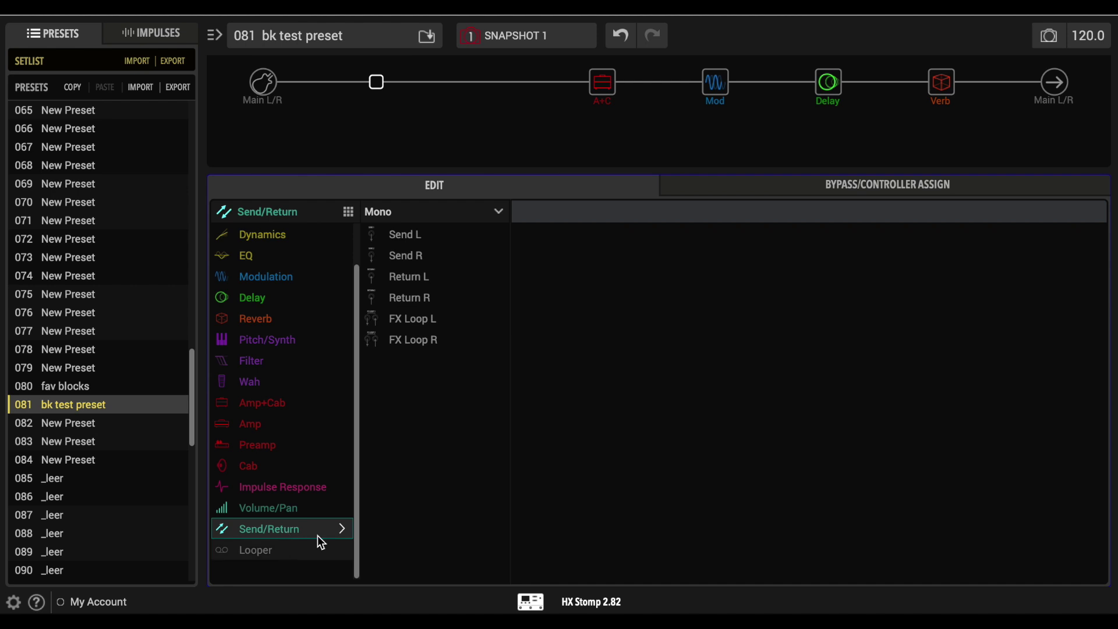
Move the Amp+Cab and the Chorus one slot closer to the input each
left_click_drag(599, 88, 492, 85)
left_click_drag(727, 89, 607, 88)
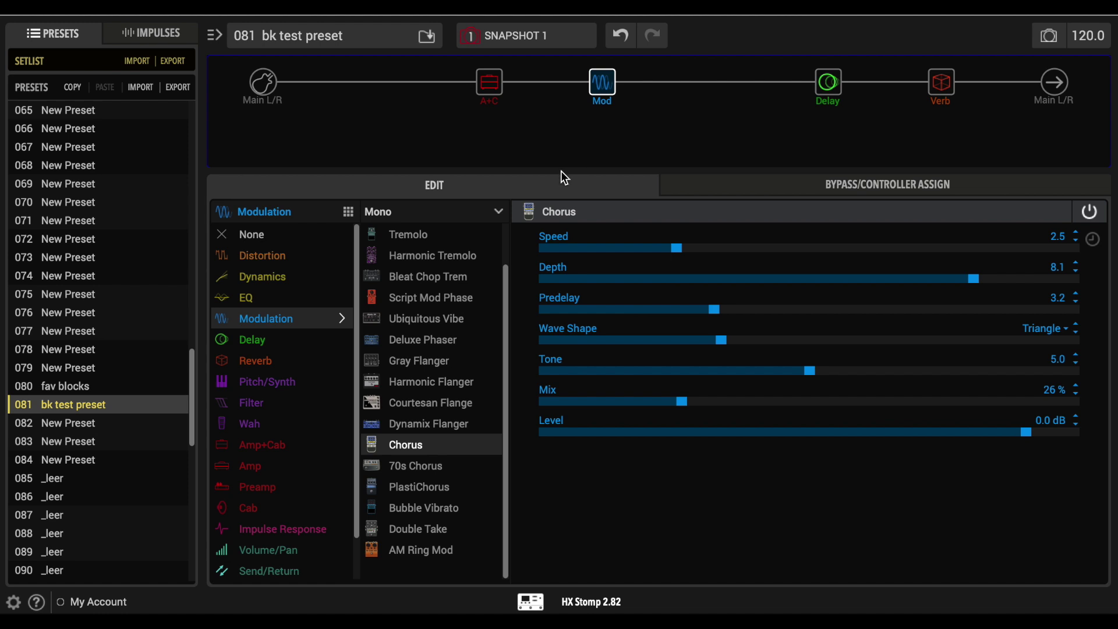
mouse_move(686, 96)
Check the stereo Send/Return models and replace the Chorus with the mono FX Loop L
left_click(257, 571)
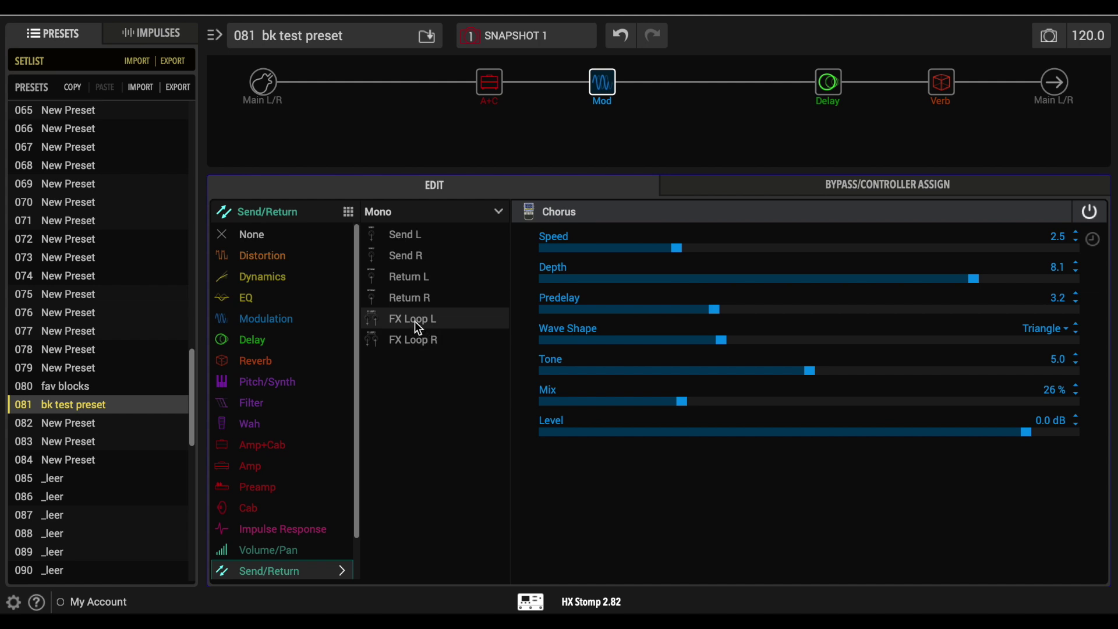
left_click(500, 211)
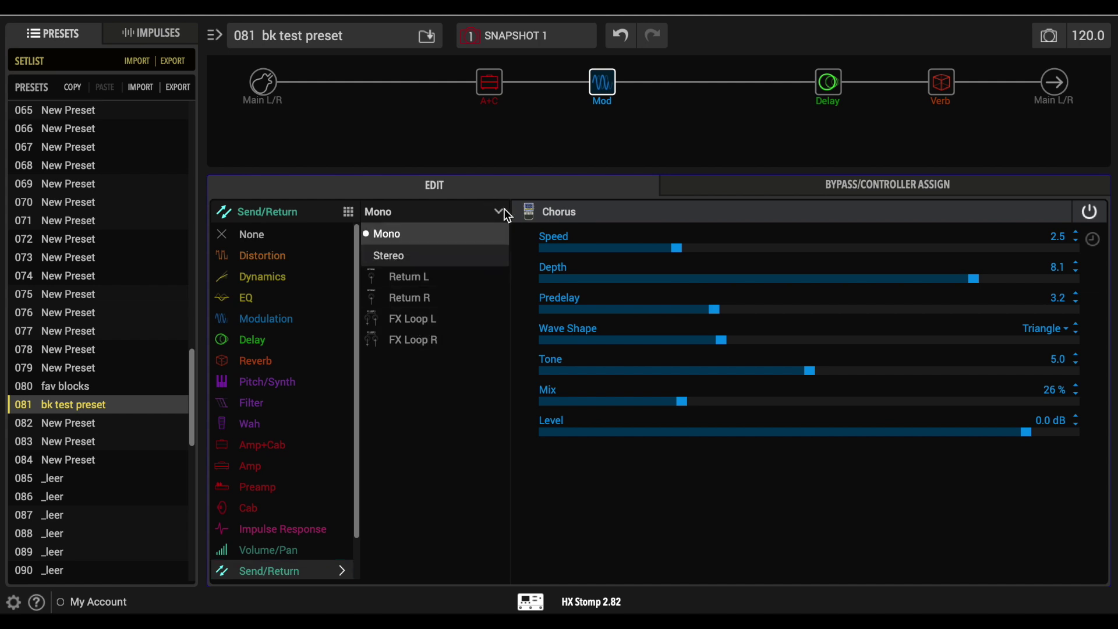
left_click(476, 256)
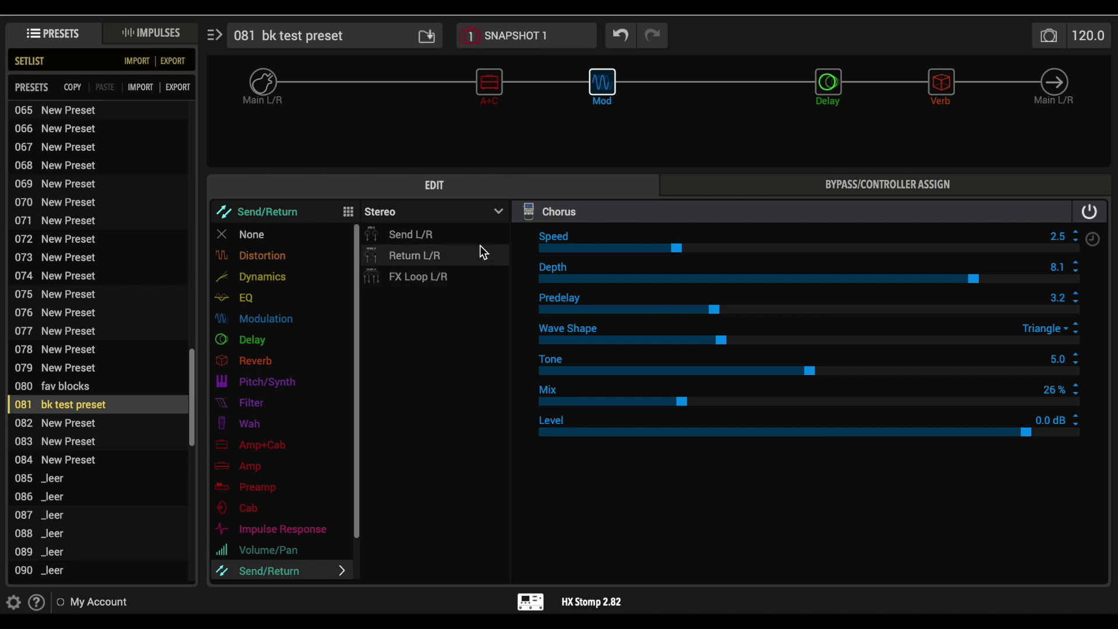
left_click(502, 210)
left_click(460, 237)
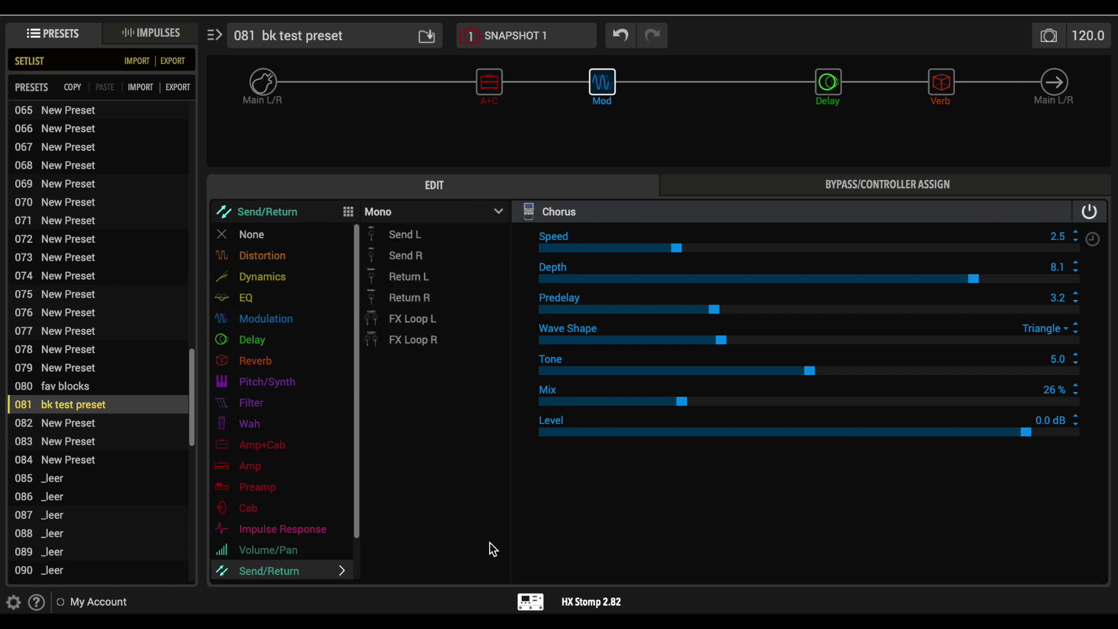
left_click(372, 318)
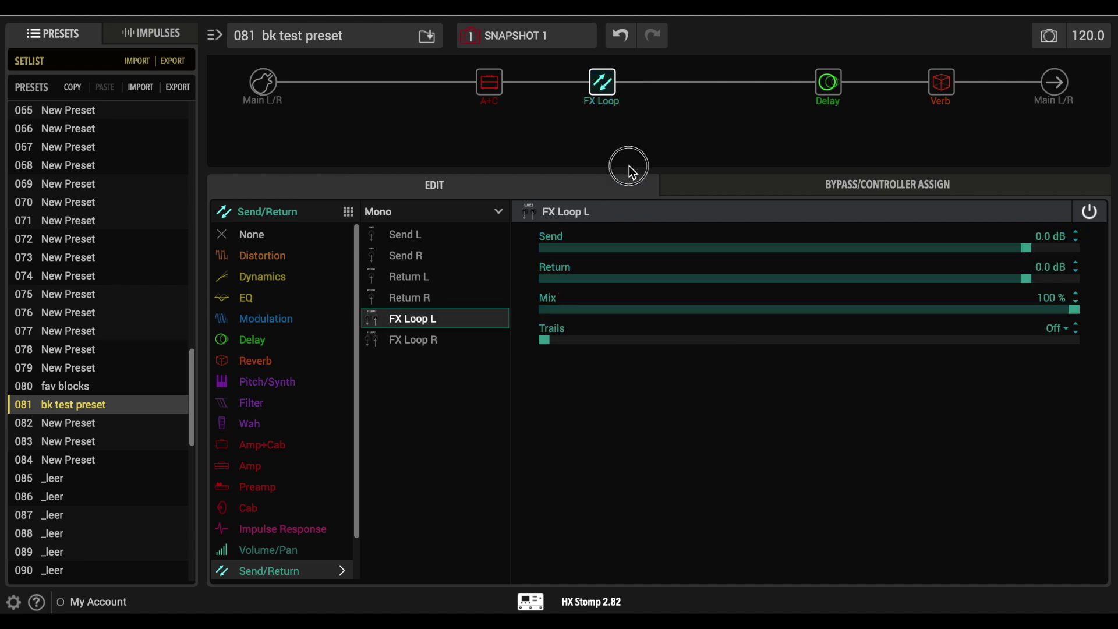
Toggle the FX Loop L block off and on repeatedly, leaving it bypassed
left_click(592, 92)
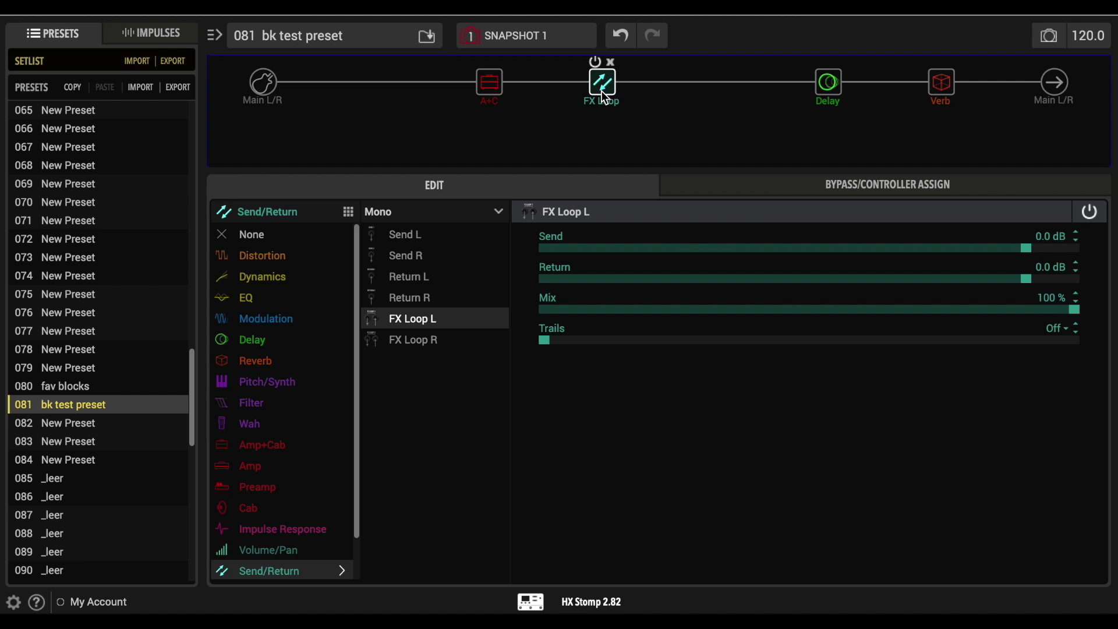
left_click(595, 61)
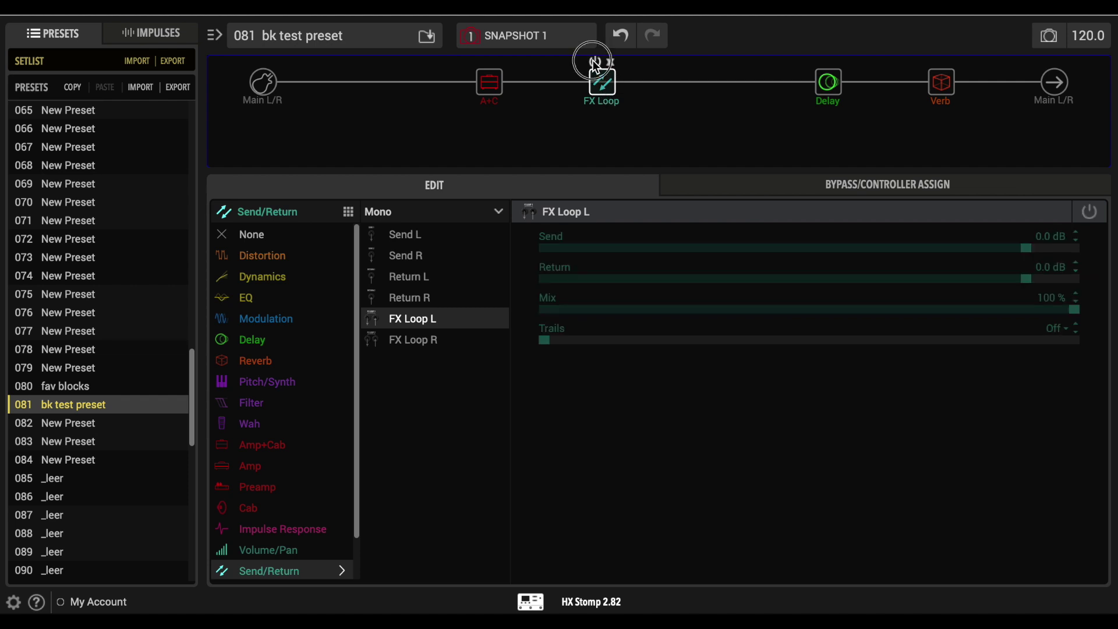
left_click(595, 62)
left_click(594, 62)
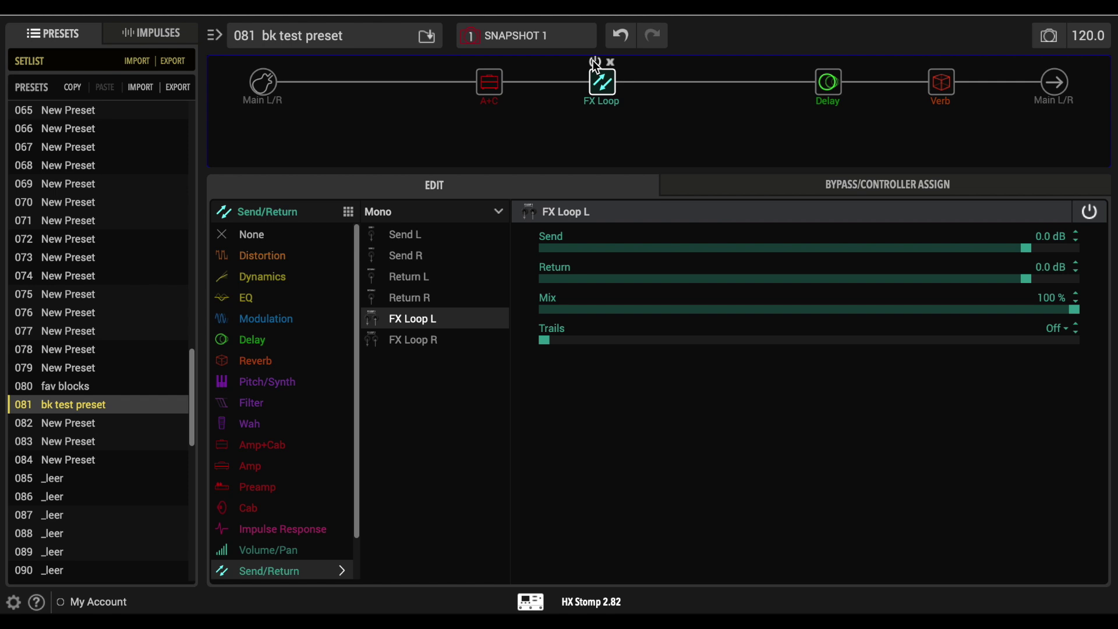
left_click(595, 62)
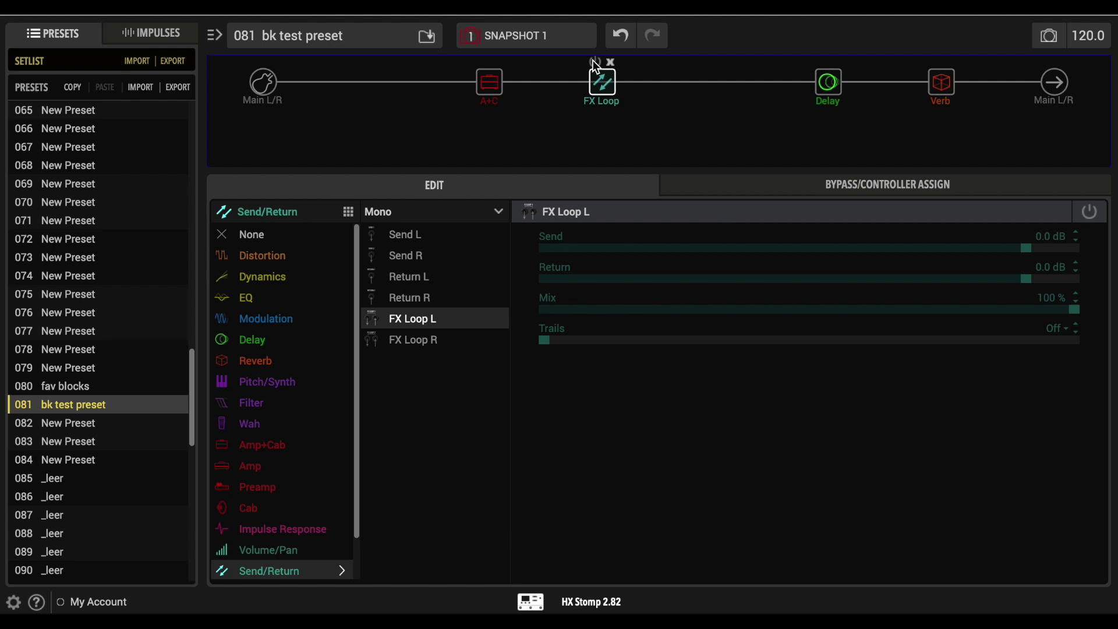
mouse_move(602, 83)
left_mouse_down()
mouse_move(720, 92)
mouse_move(454, 98)
mouse_move(602, 87)
left_mouse_up()
Look through the Volume/Pan and Amp+Cab models and delete the Revv Gen Red Amp+Cab block
left_click(279, 553)
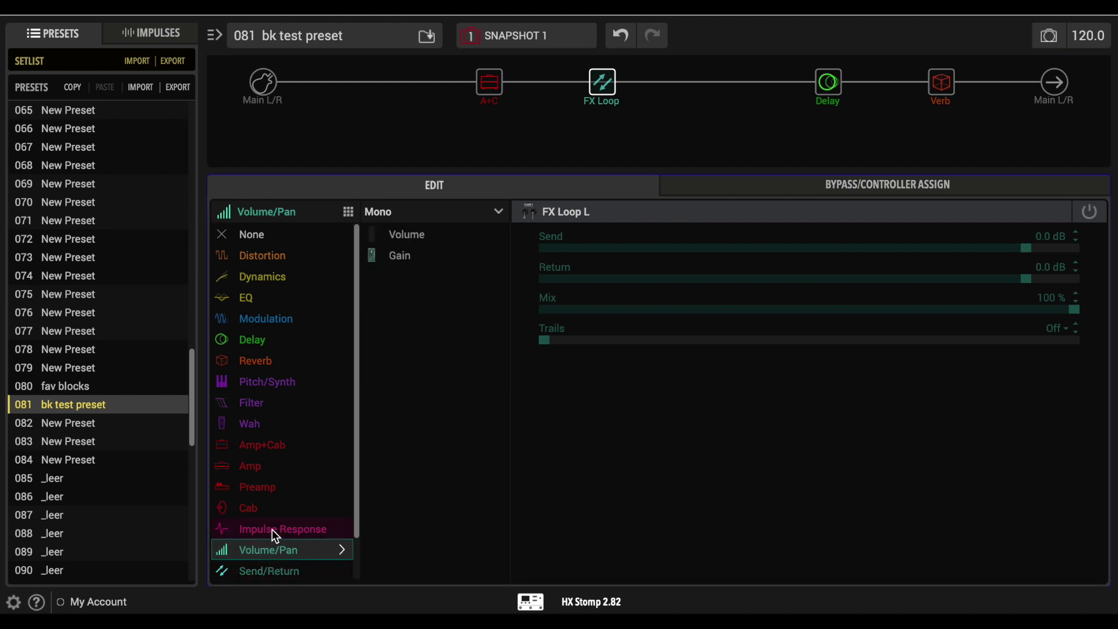
mouse_move(273, 445)
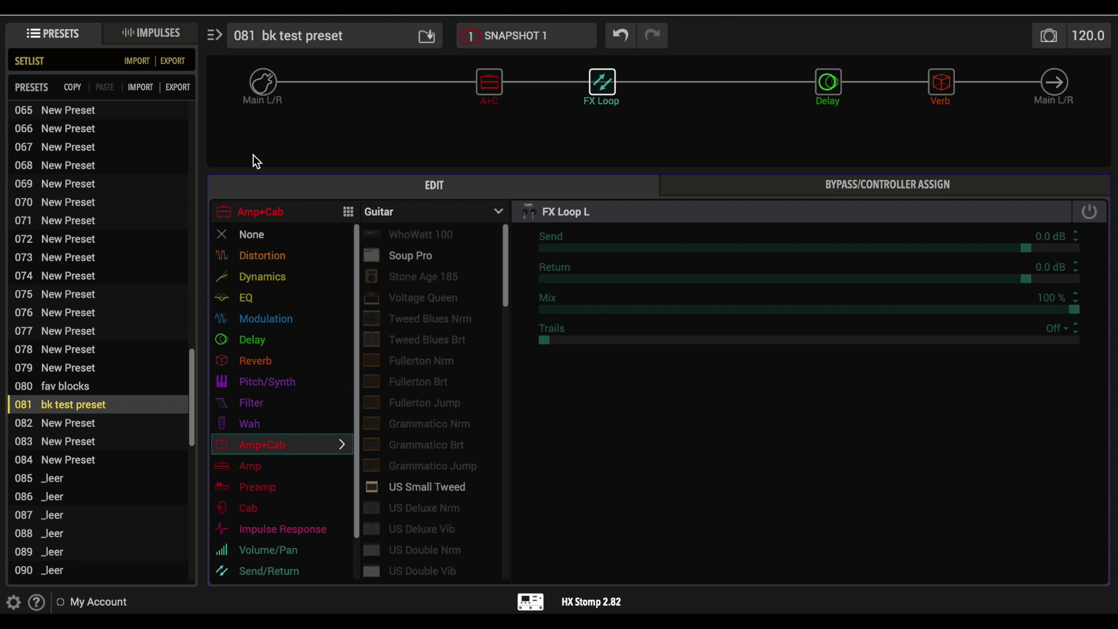
left_click(485, 87)
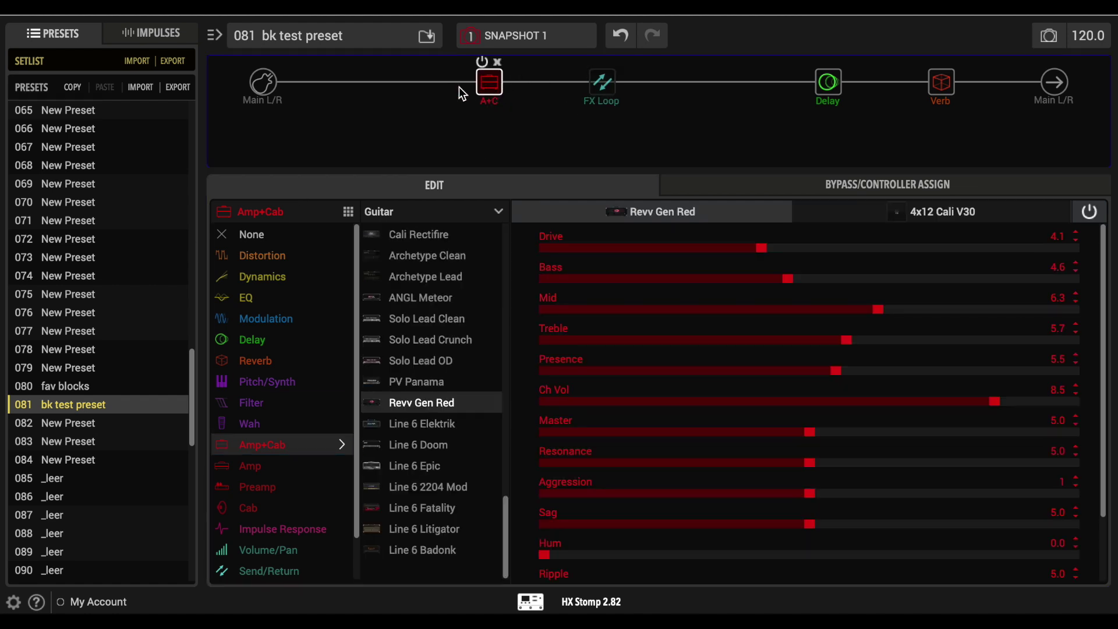
left_click(497, 63)
Add a Revv Gen Red guitar Amp block in the first slot after the input
left_click_drag(498, 91, 372, 106)
left_click(260, 467)
scroll(387, 483, "down", 15)
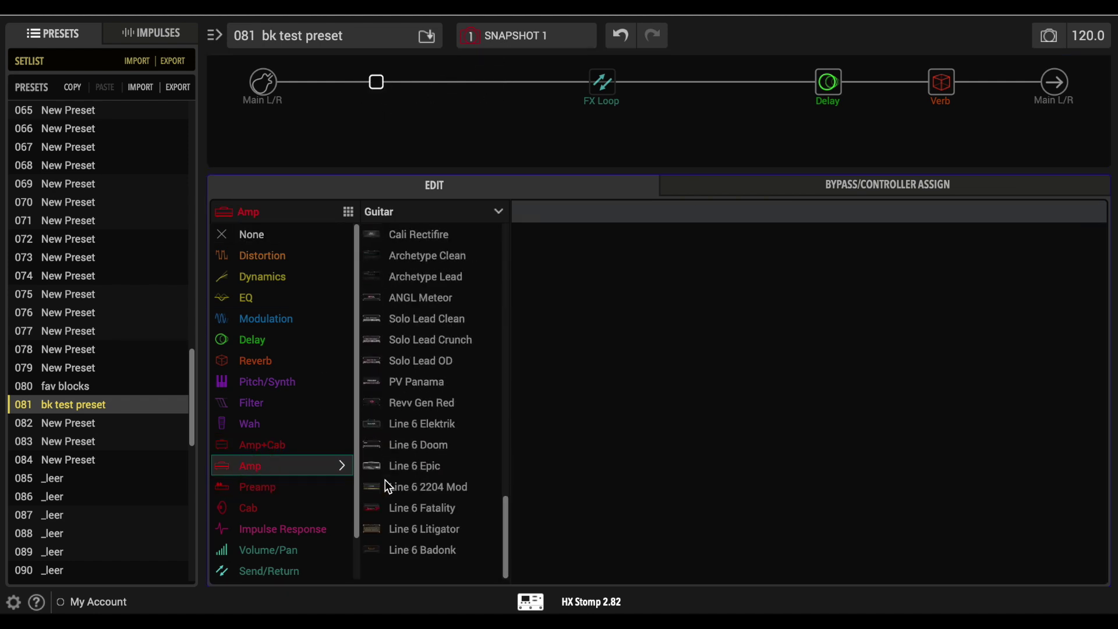
left_click(455, 404)
Add a single 4x12 Cali V30 Cab block in the slot directly after the Amp
left_click(489, 83)
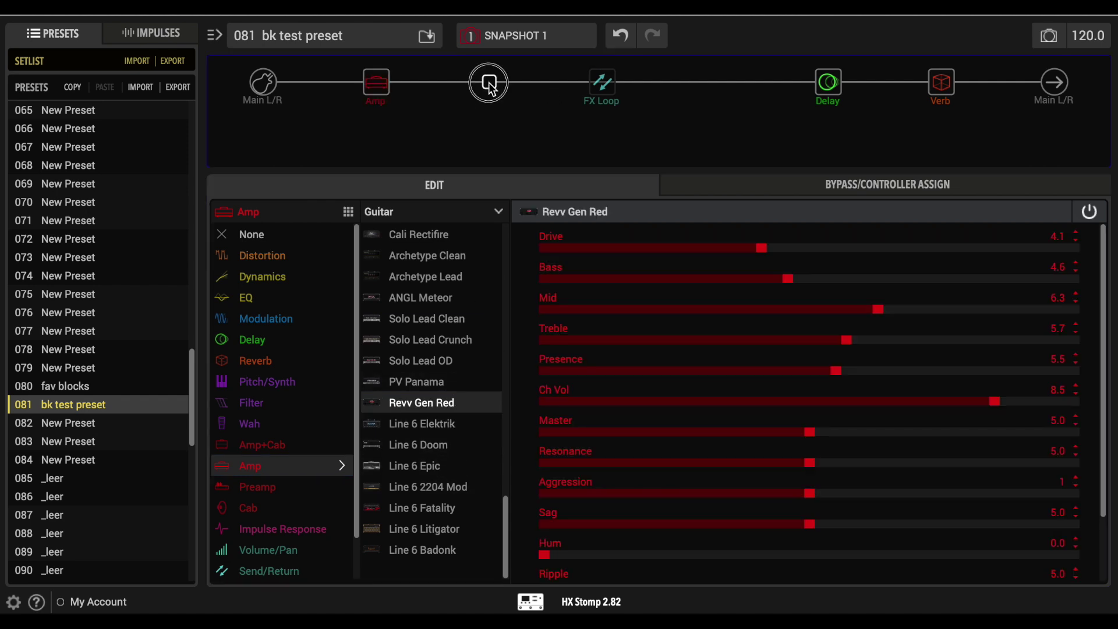
left_click(288, 506)
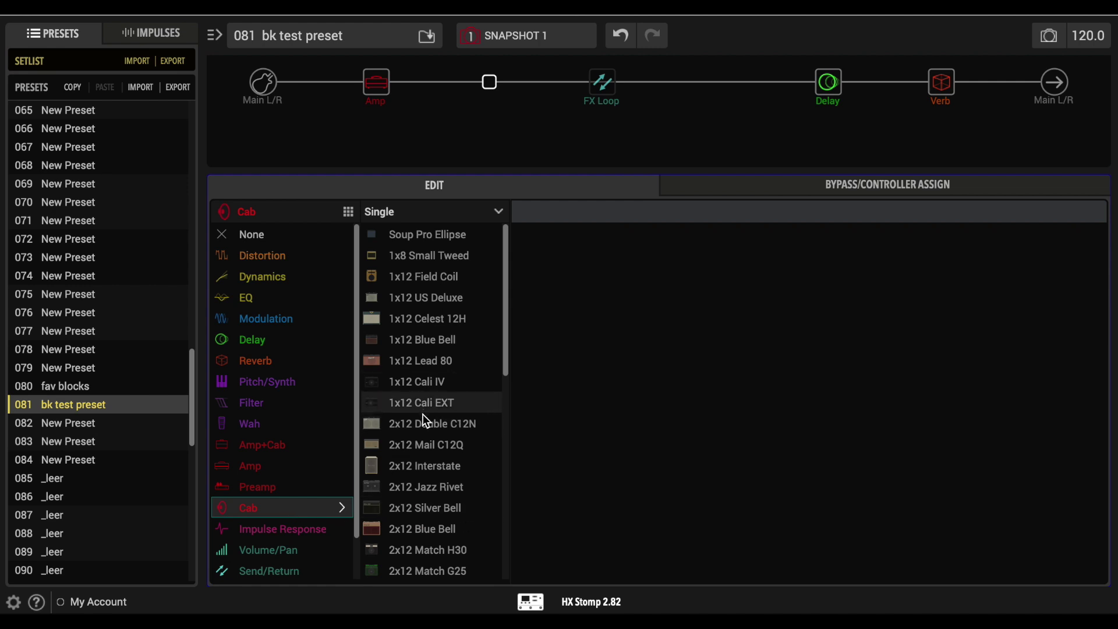
scroll(450, 544, "down", 8)
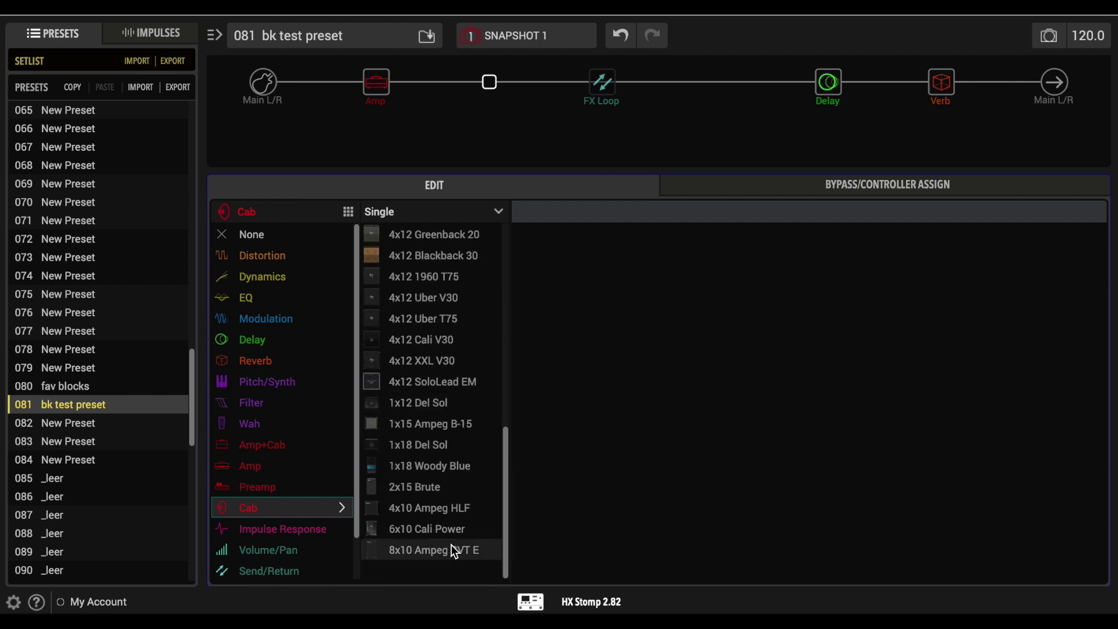
left_click(445, 339)
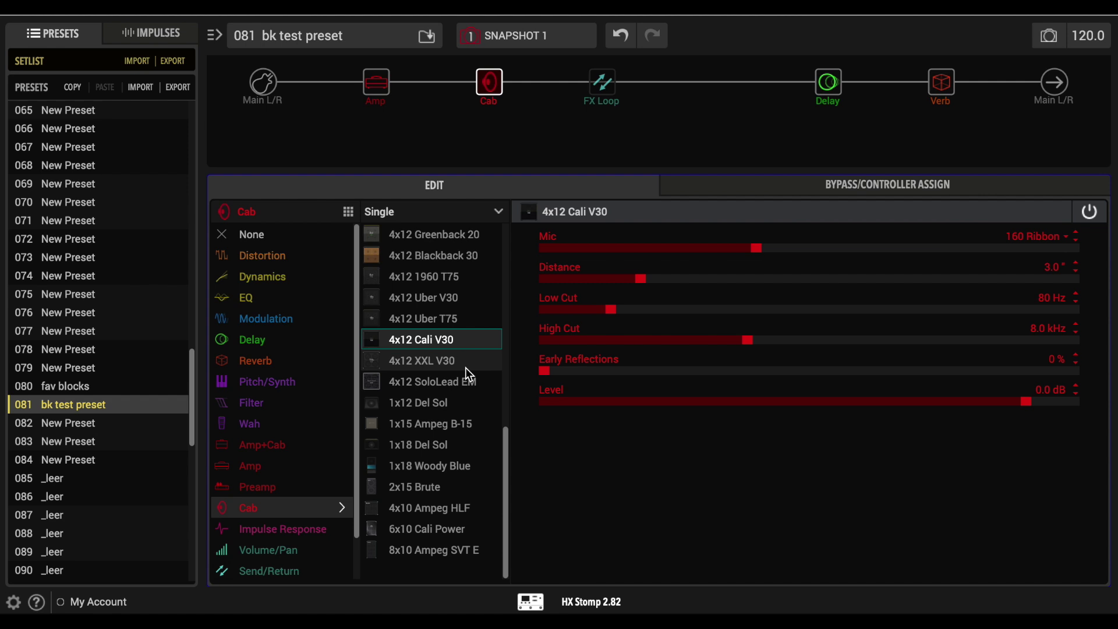
Bypass and re-enable the Cab, and delete the Cab and Amp blocks
left_click(483, 62)
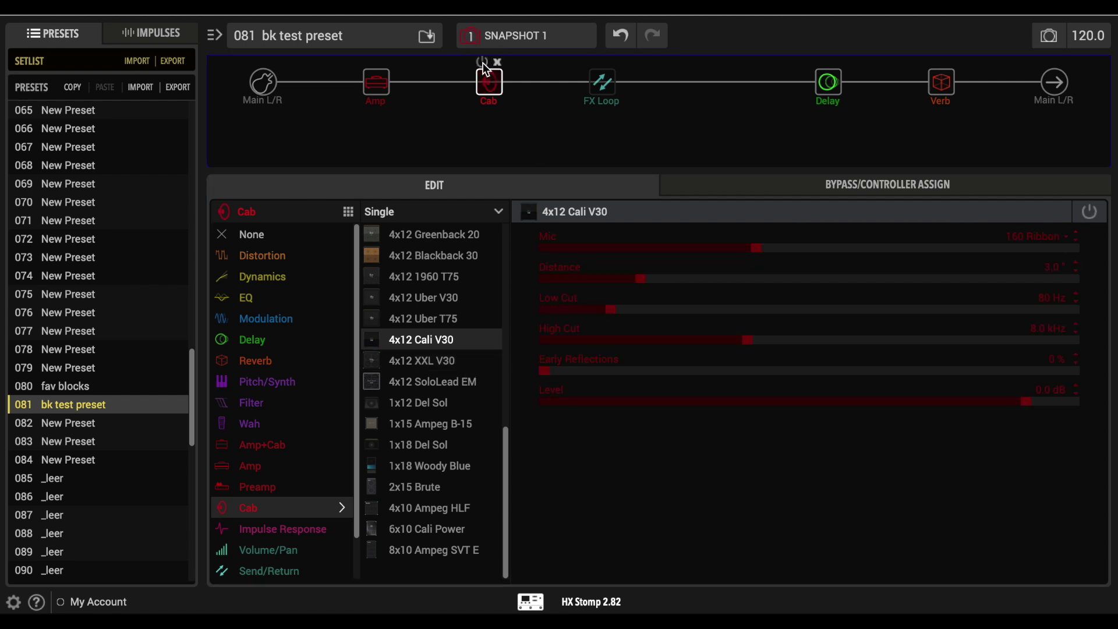
left_click(482, 63)
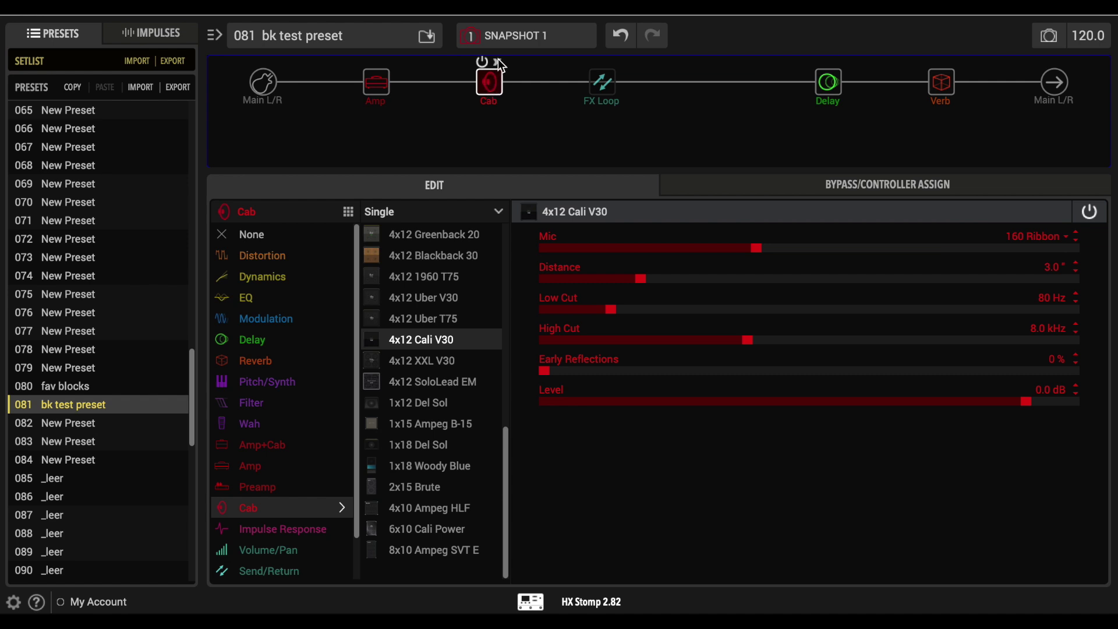
left_click(382, 88)
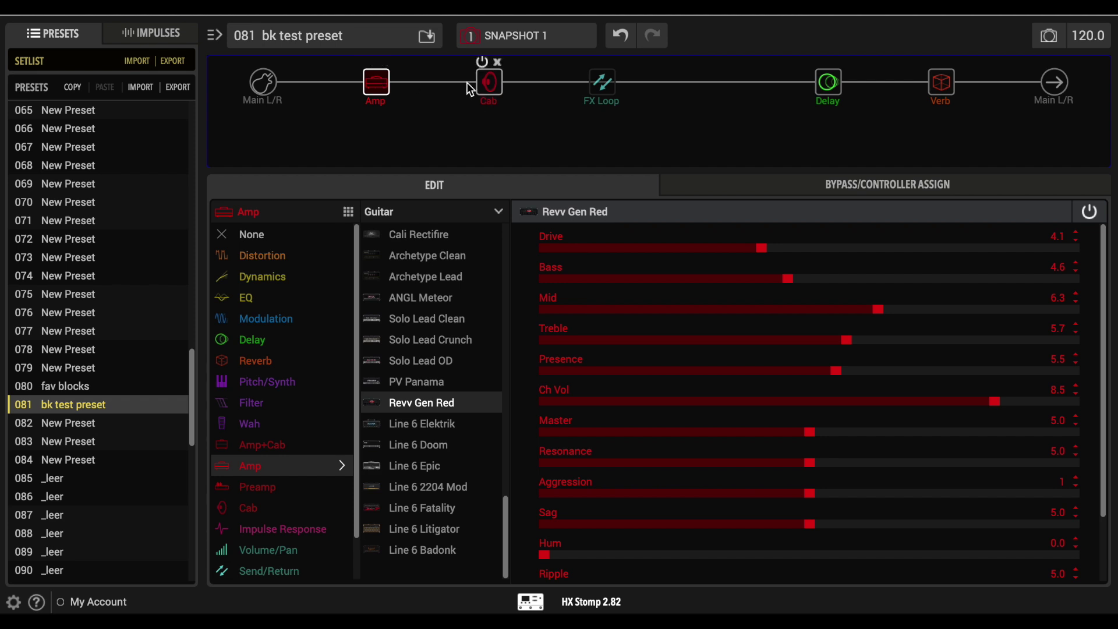
left_click(498, 62)
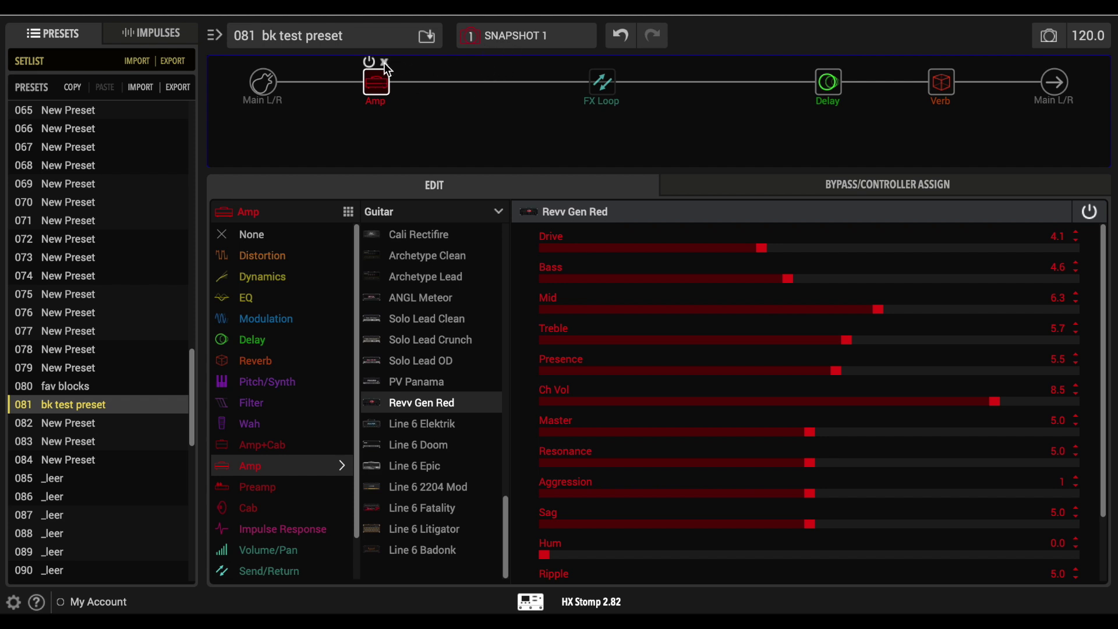
left_click(384, 62)
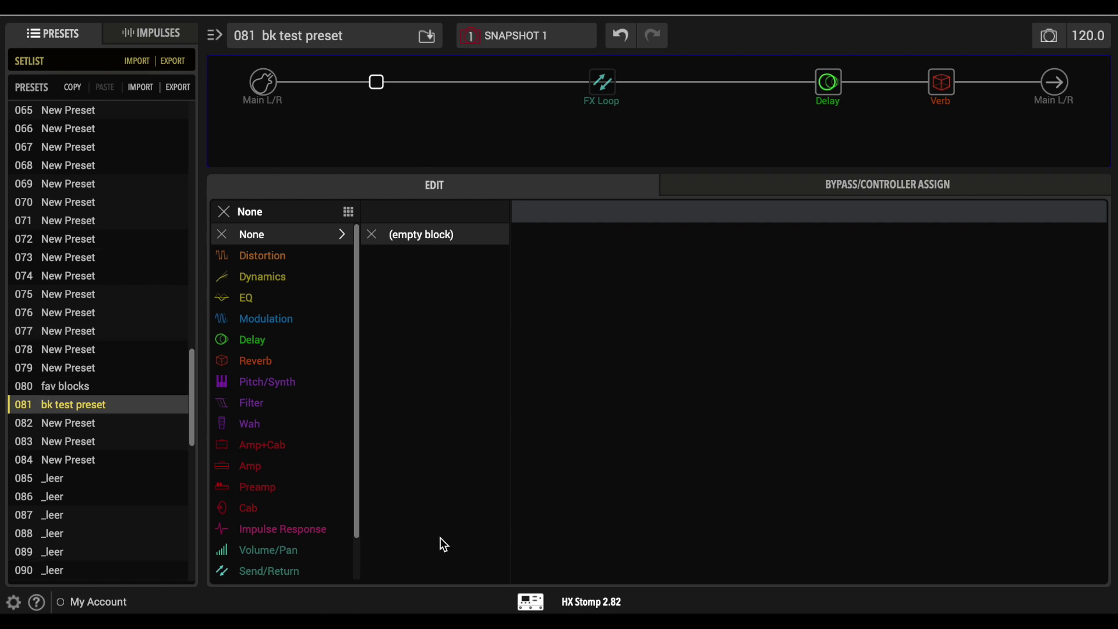
Add a Grammatico Nrm guitar Preamp in the first slot and delete it again
left_click(234, 486)
left_click(456, 424)
left_click(370, 82)
mouse_move(390, 69)
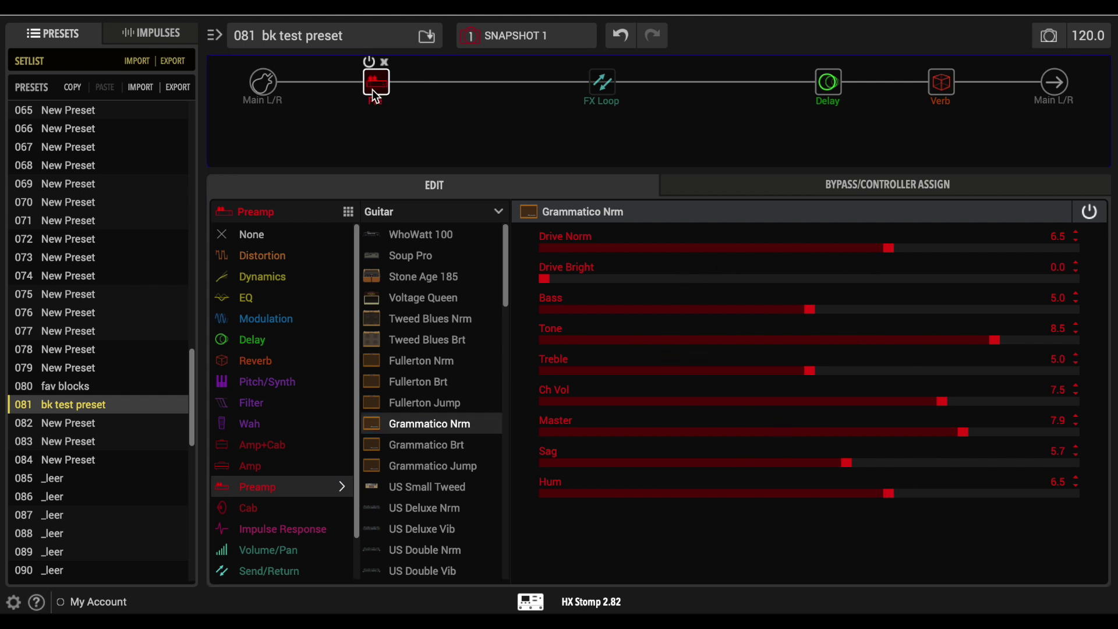
left_click(384, 61)
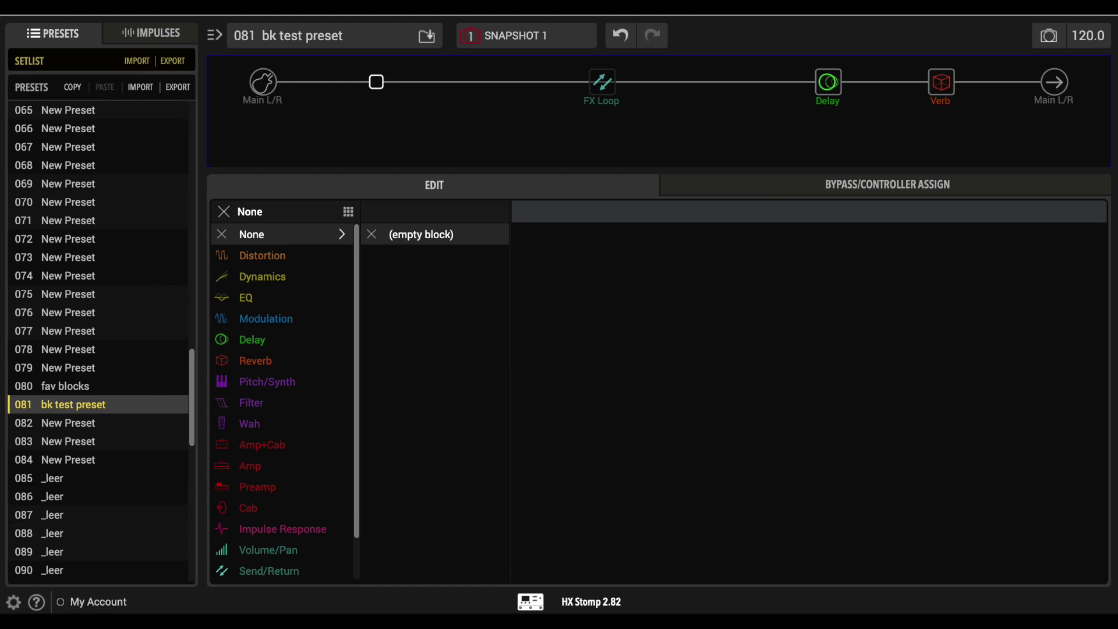
Open the editor preferences at the View settings and close them without changes
left_click(579, 602)
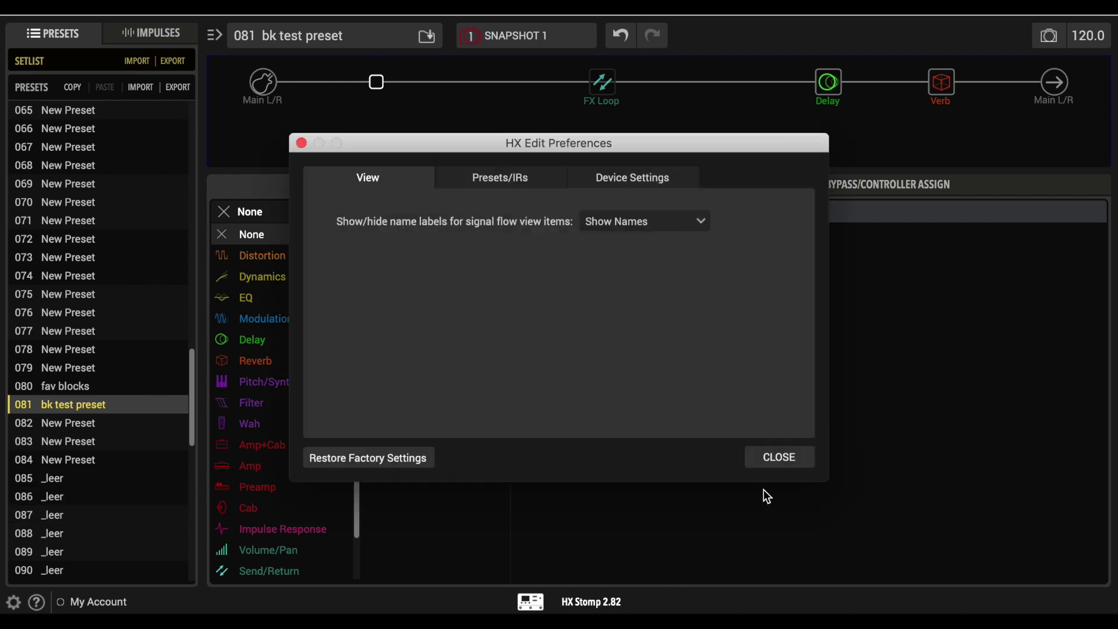
left_click(785, 466)
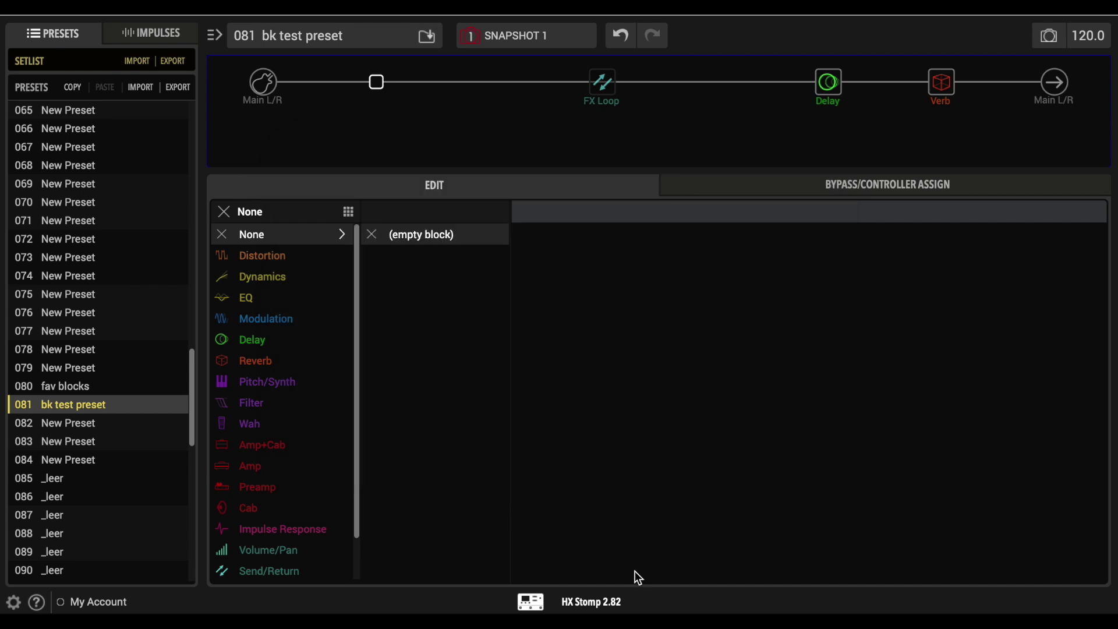
Open the editor preferences, hide the name labels of the signal flow view items, and set them back to Show Names
left_click(14, 602)
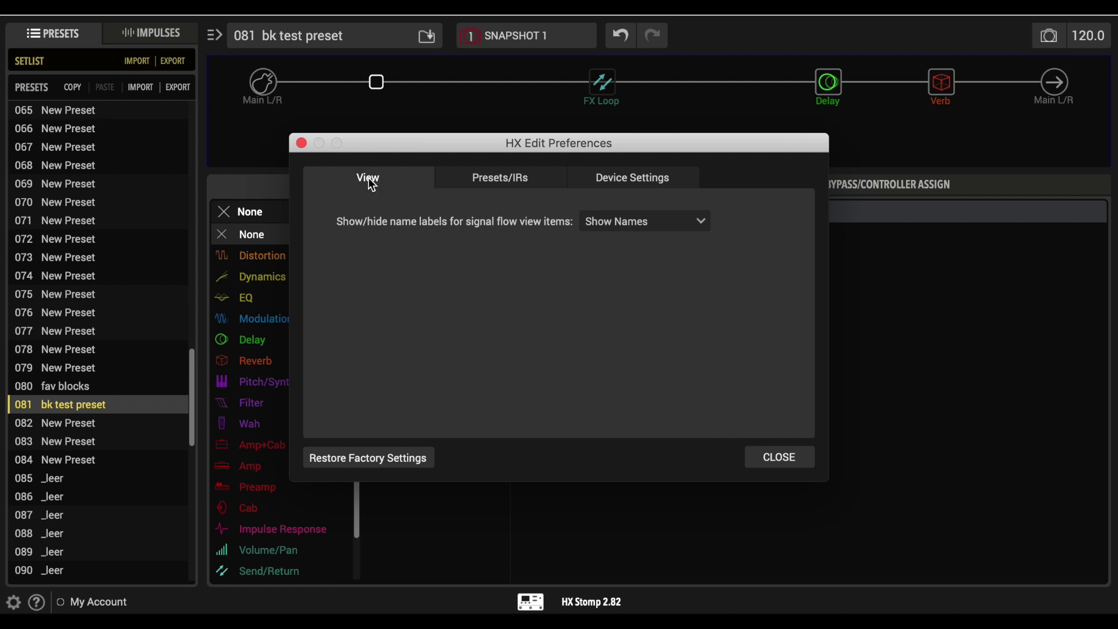
left_click(634, 221)
left_click(624, 258)
left_click(626, 222)
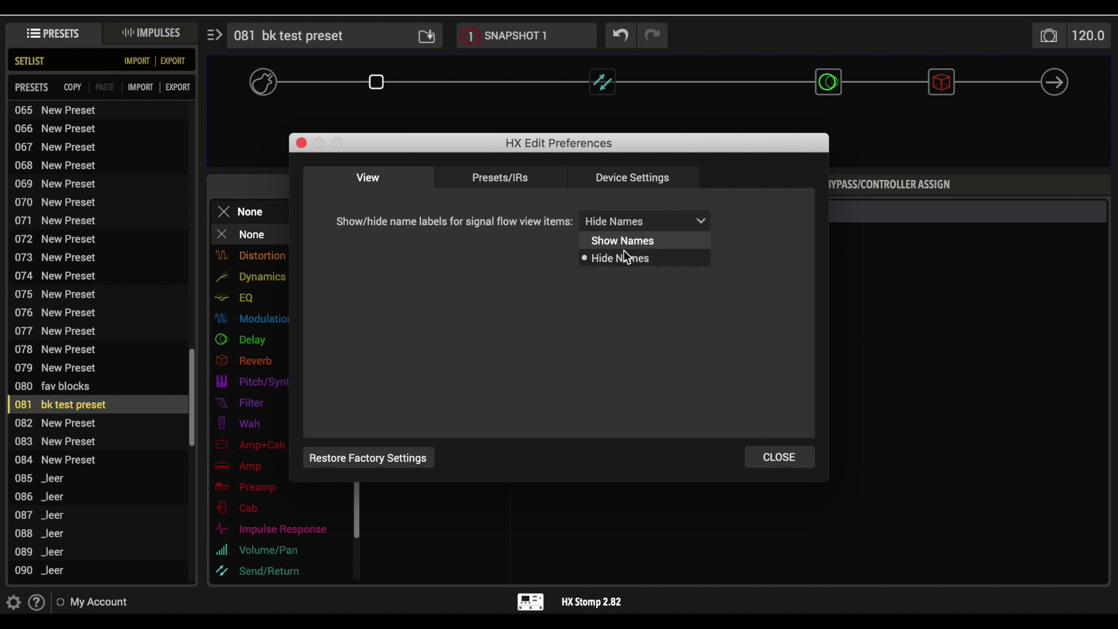
left_click(625, 240)
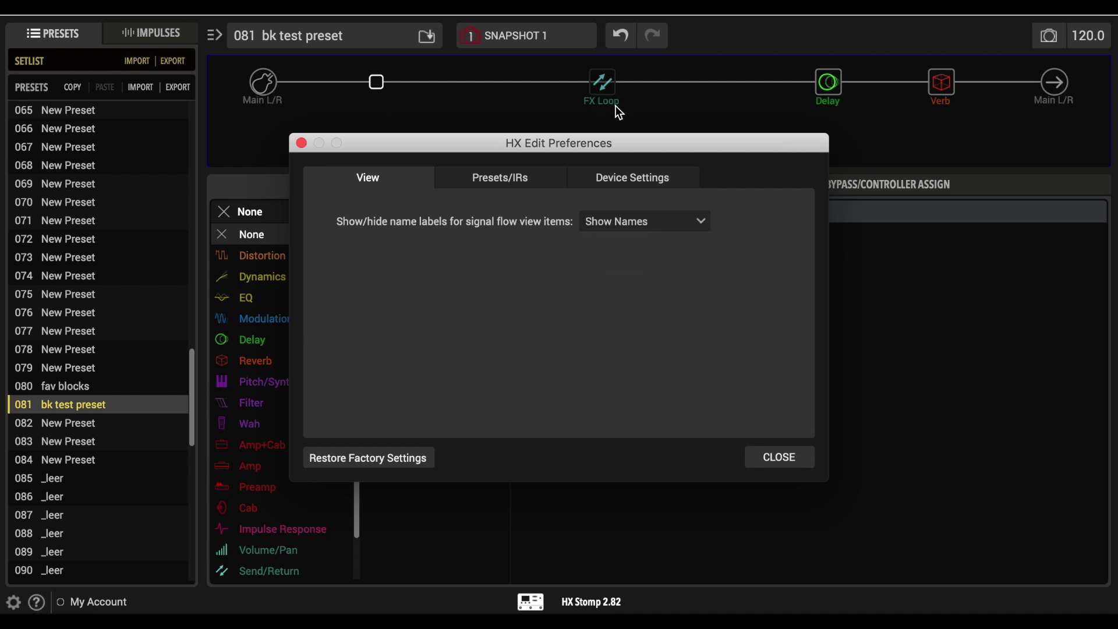
left_click(623, 224)
left_click(625, 240)
In the Presets/IRs preferences, set the preset numbering format to 01A-42C and keep Stereo IR Import on Use Left Channel
left_click(497, 181)
left_click(603, 222)
left_click(600, 240)
left_click(610, 224)
left_click(599, 258)
left_click(596, 217)
left_click(597, 240)
left_click(600, 222)
left_click(599, 258)
left_click(589, 222)
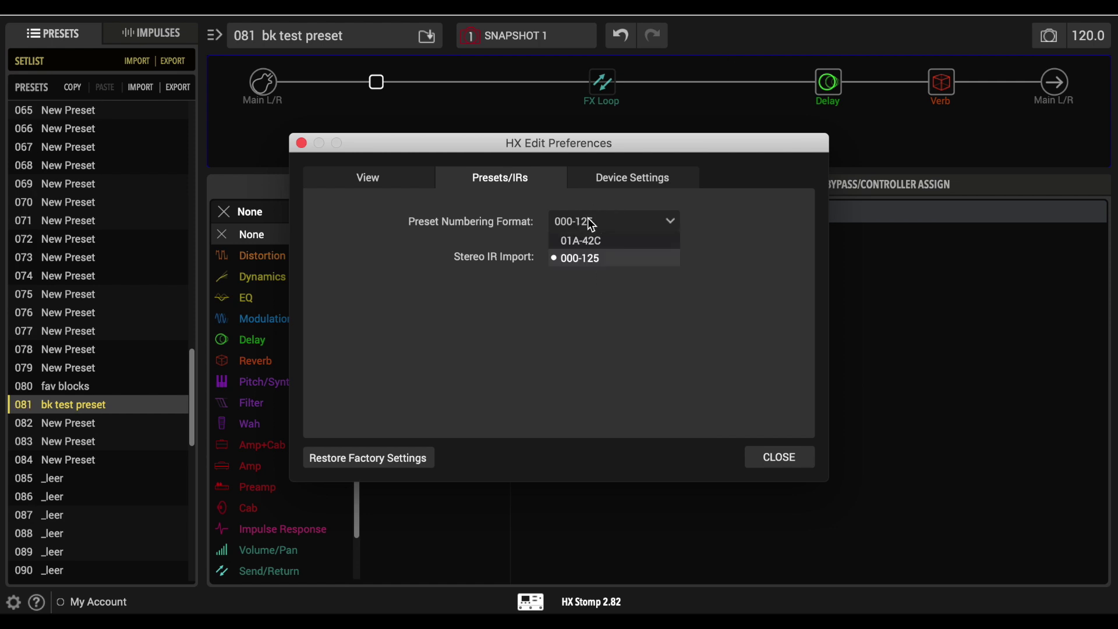
left_click(590, 244)
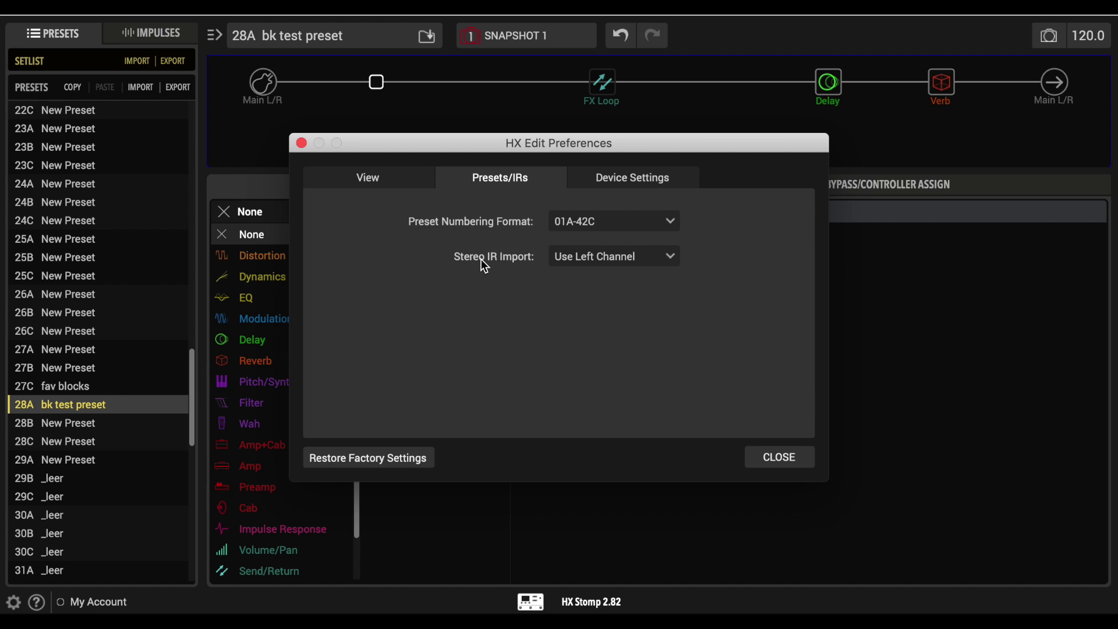
left_click(600, 261)
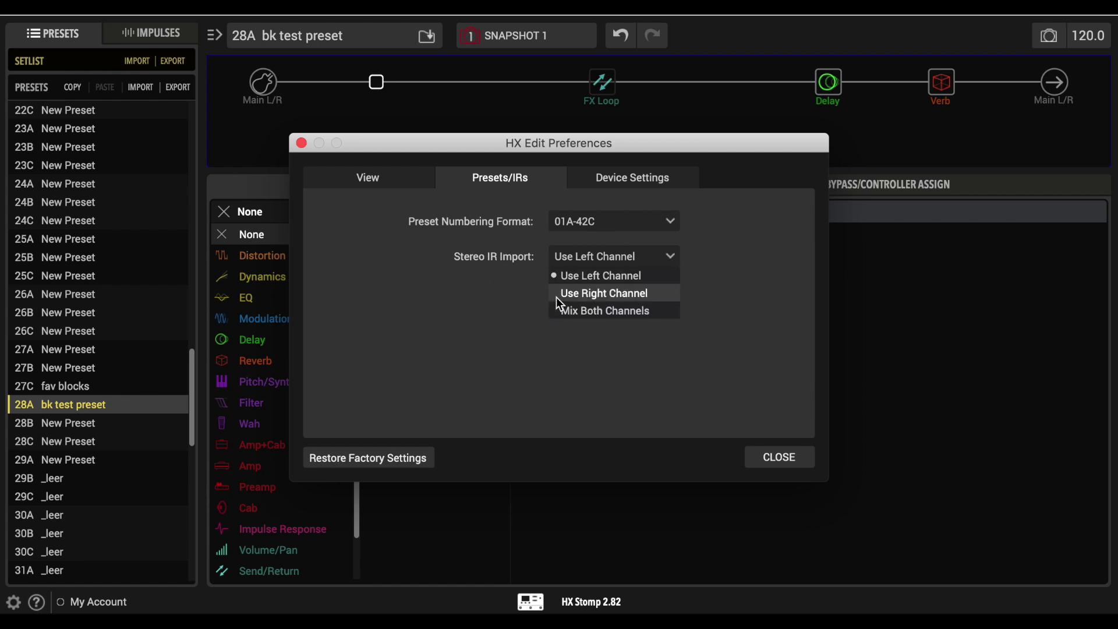
left_click(603, 274)
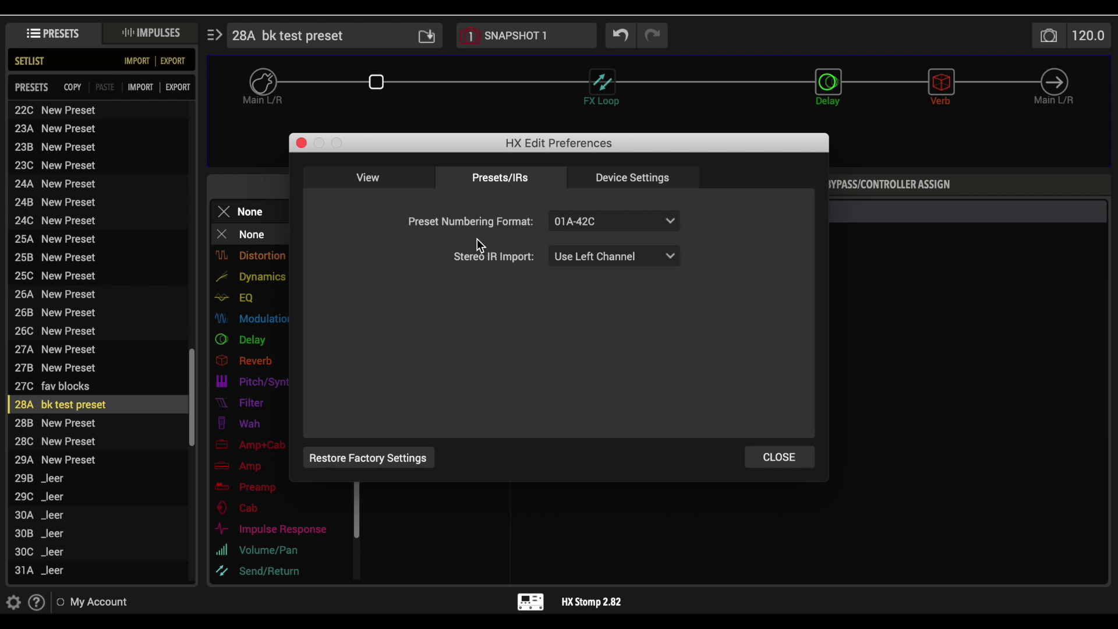
Examine the choices offered for EXP/FS Tip, EXP/FS Ring and FS3 Function in the Device Settings preferences, without changing them
left_click(666, 191)
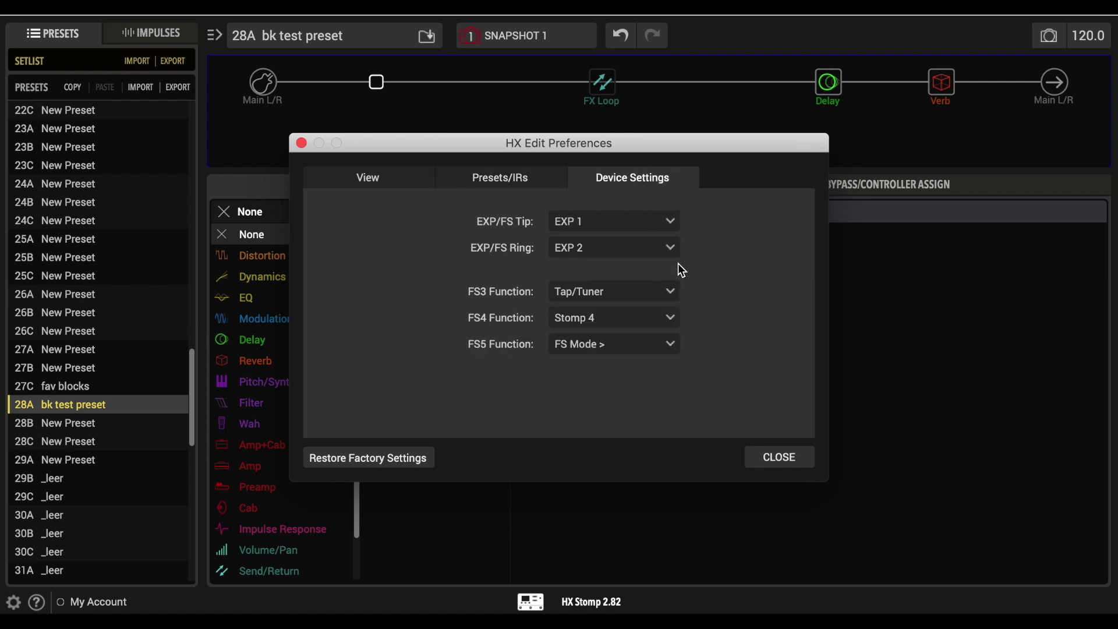
left_click(662, 219)
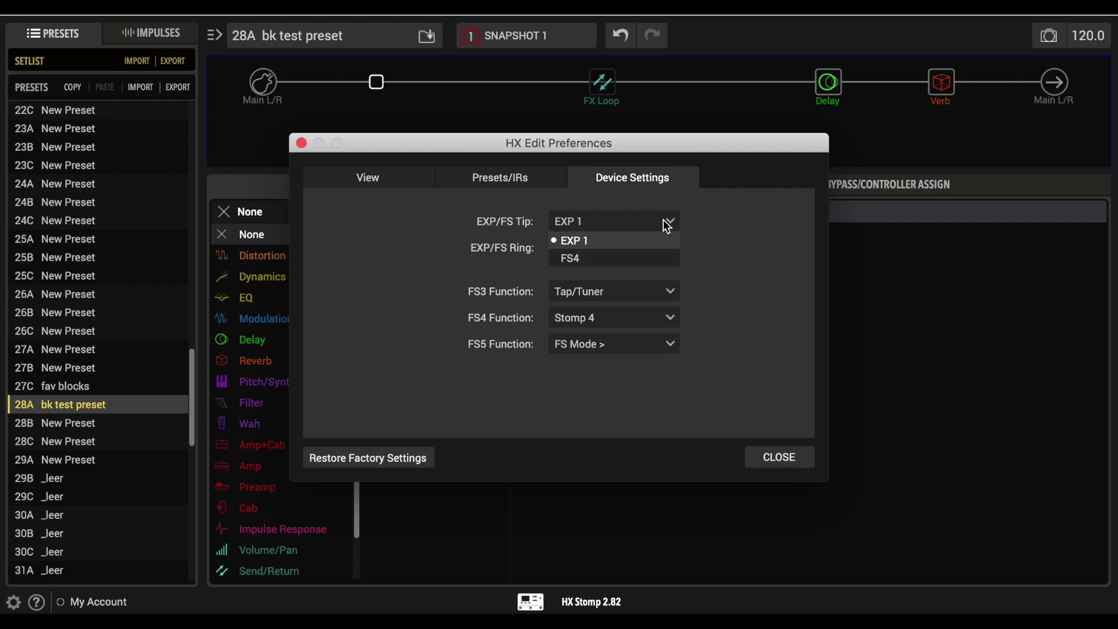
left_click(666, 227)
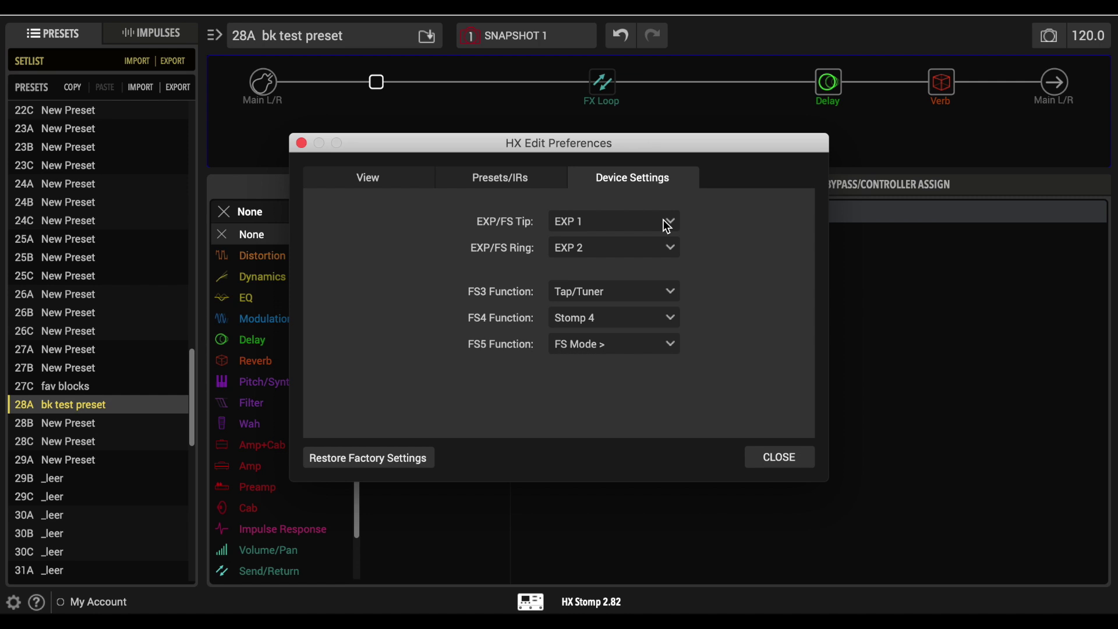
left_click(602, 222)
left_click(602, 223)
left_click(605, 251)
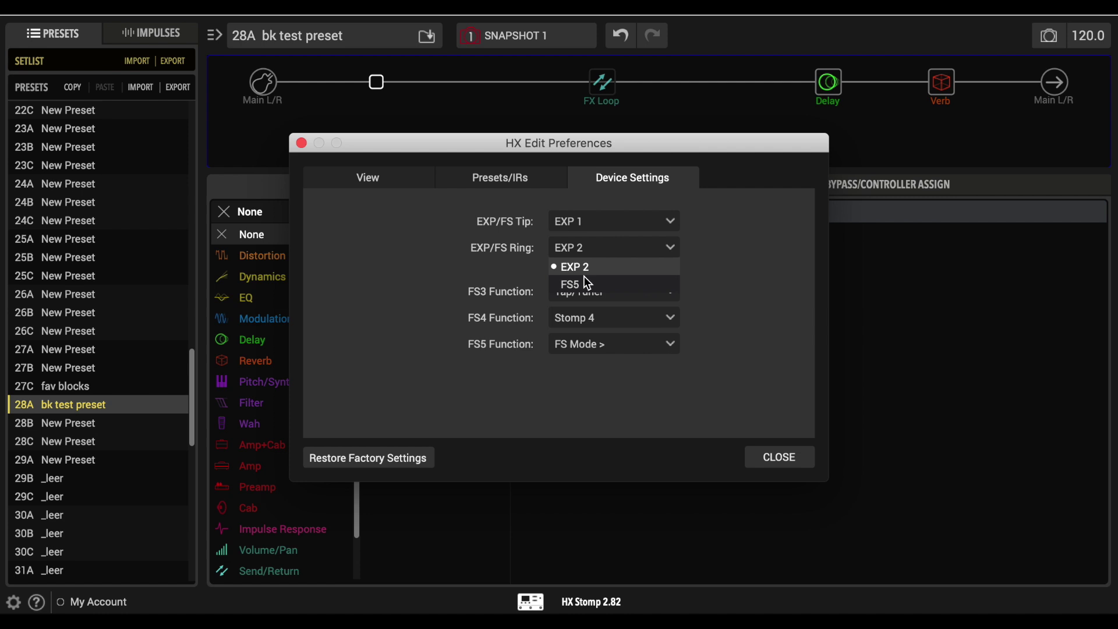
left_click(398, 278)
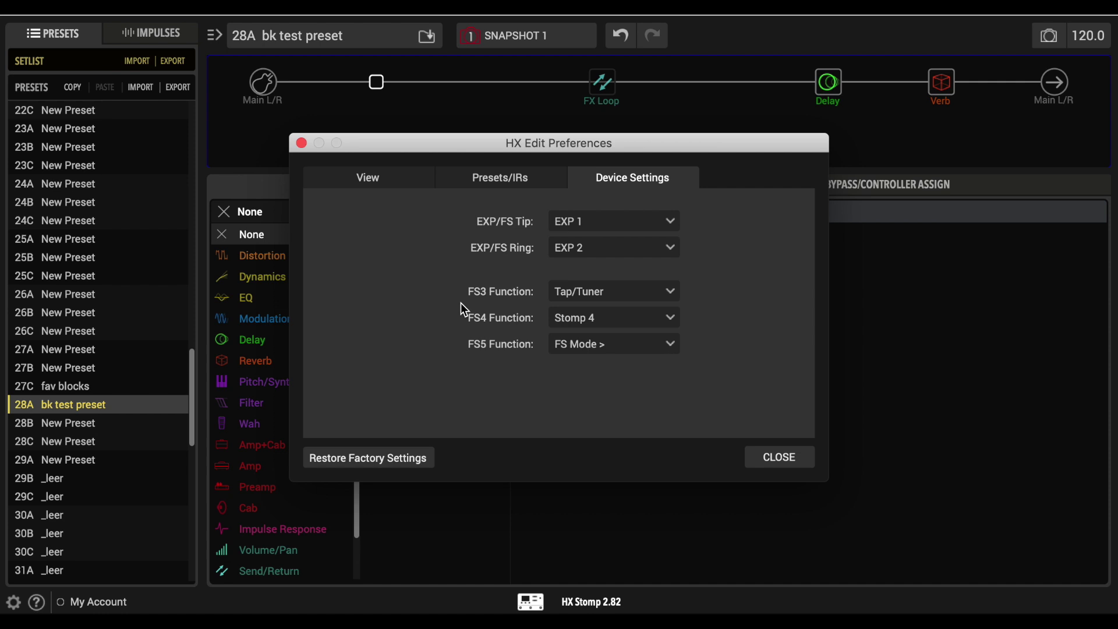
left_click(599, 292)
left_click(786, 318)
Set EXP/FS Tip to FS4 and EXP/FS Ring to FS5 in the device settings
left_click(609, 227)
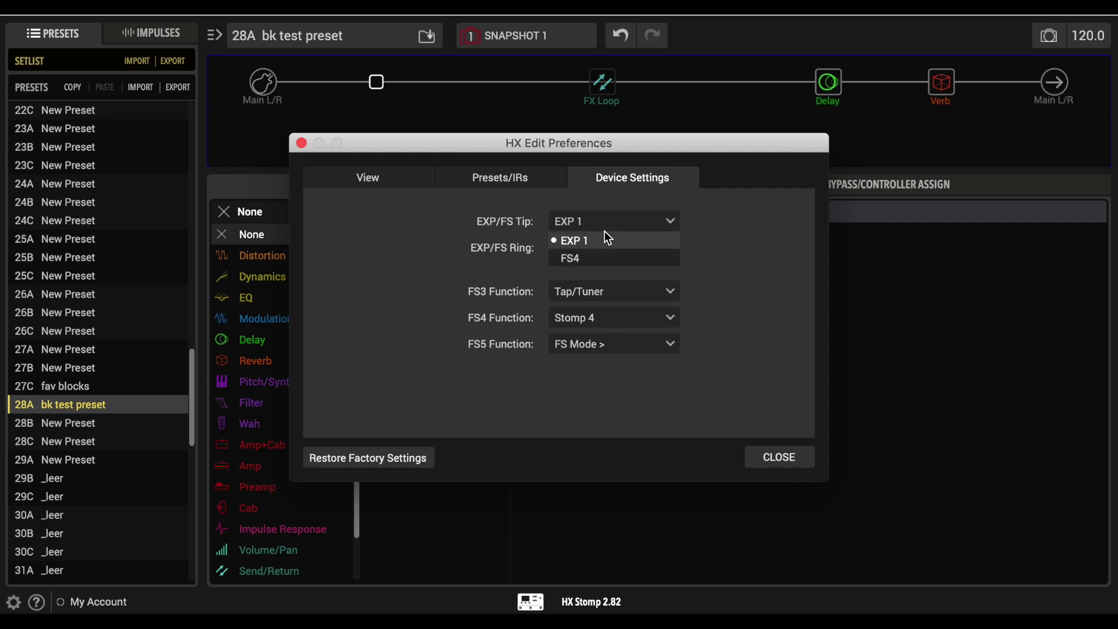
left_click(591, 260)
left_click(603, 247)
left_click(590, 284)
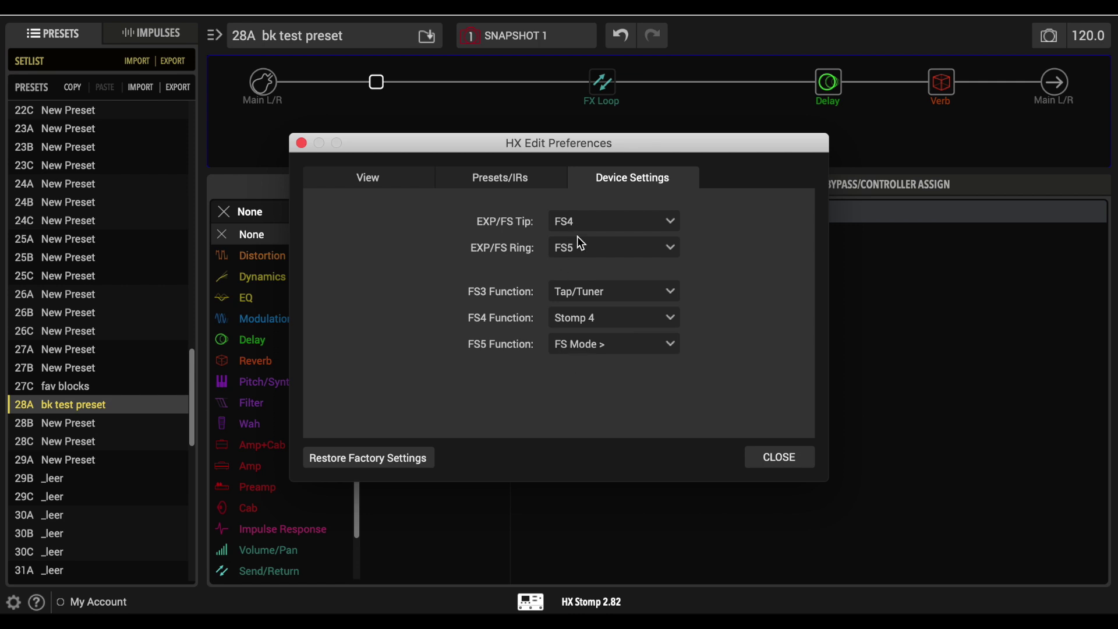
Return EXP/FS Tip to EXP 1 and EXP/FS Ring to EXP 2, and close the preferences
left_click(591, 219)
left_click(593, 239)
left_click(591, 247)
left_click(592, 265)
left_click(789, 458)
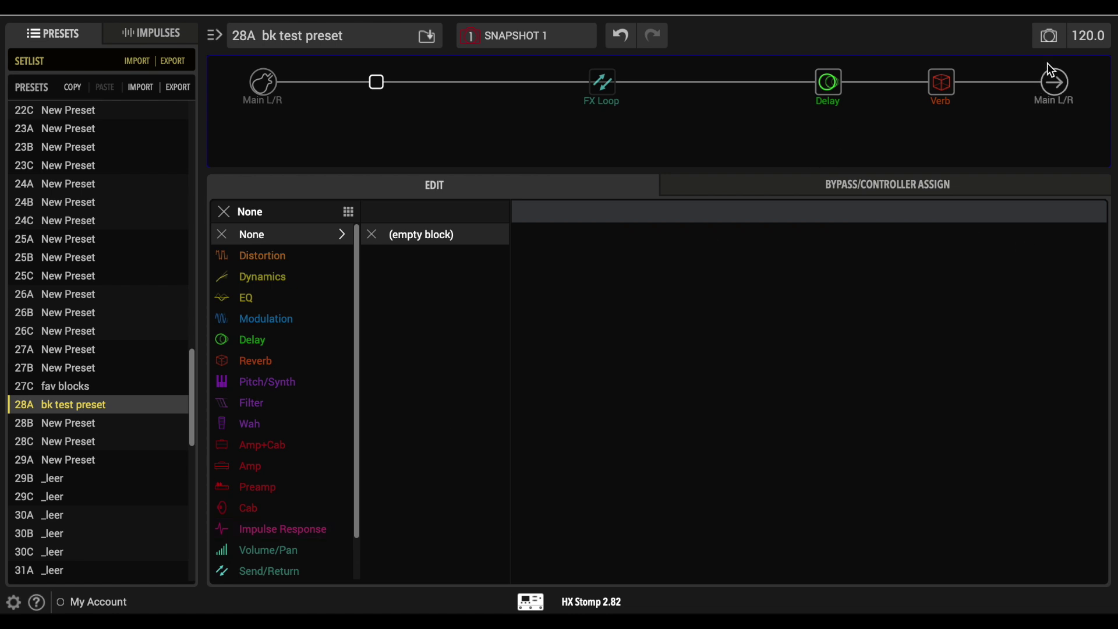
Review the tempo scope options (Per Snapshot, Per Preset, Global) without changing them, and set the tempo to 77
left_click(1054, 42)
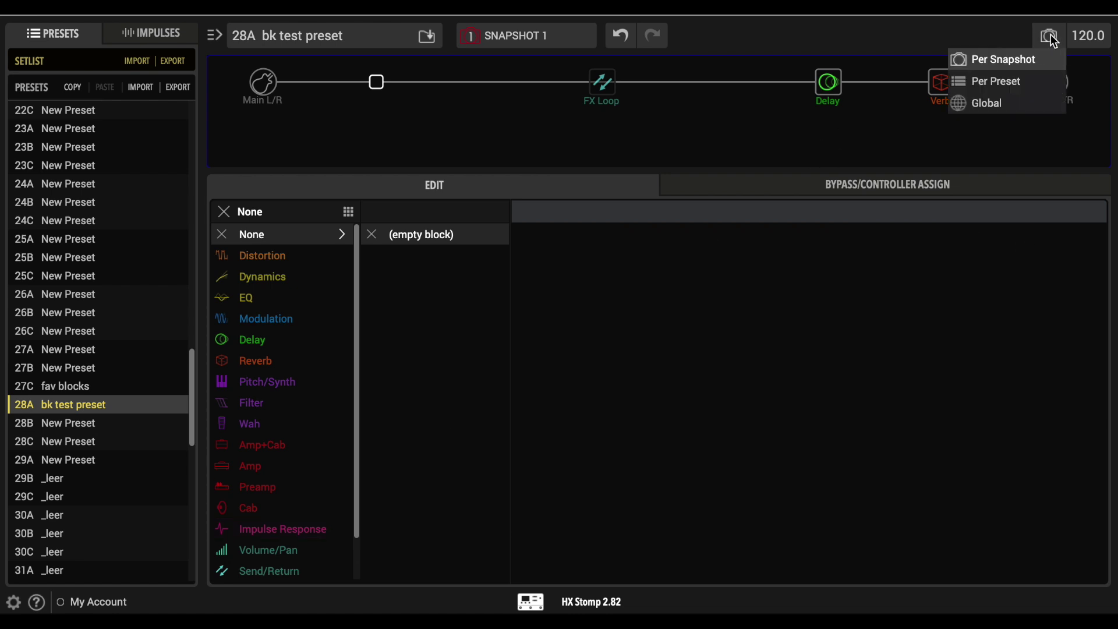
left_click(1051, 36)
left_click(1051, 36)
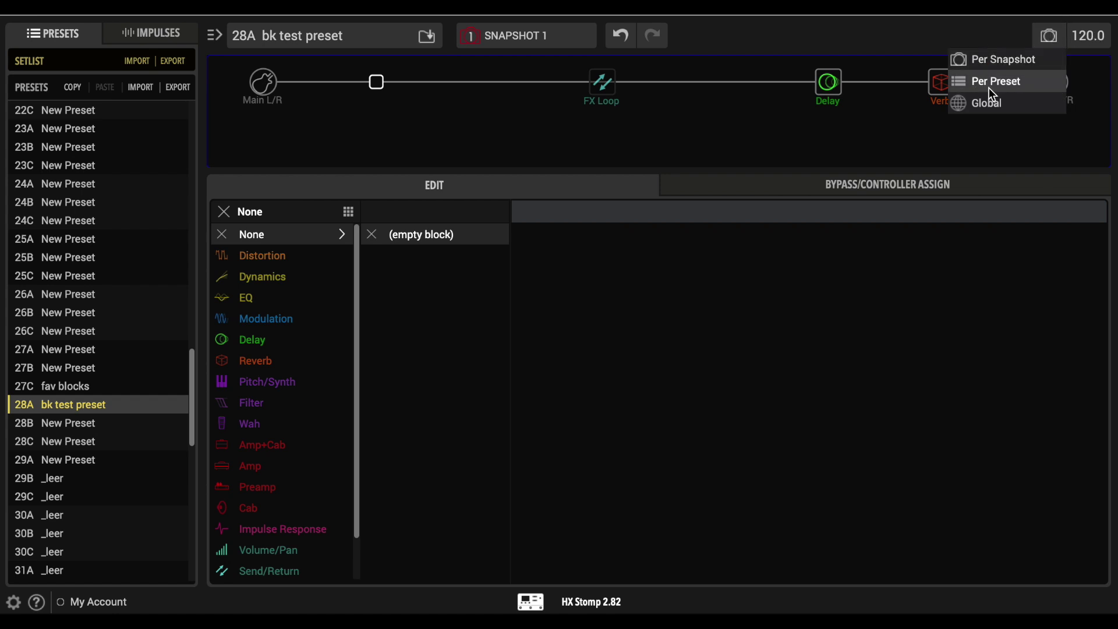
left_click(1089, 36)
left_click(1089, 36)
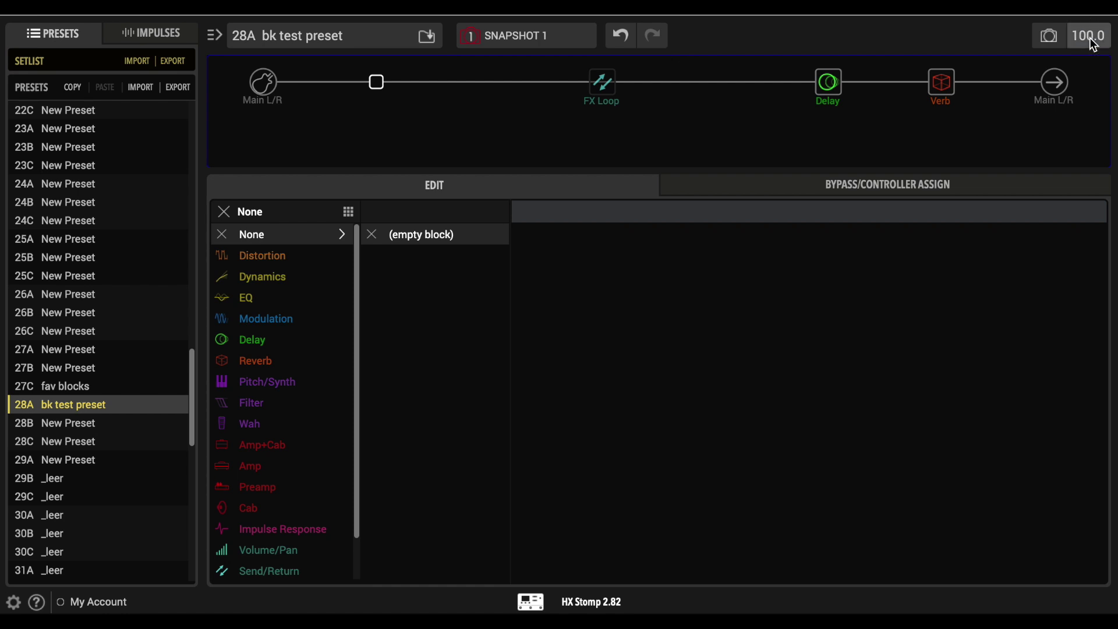
left_click(1089, 38)
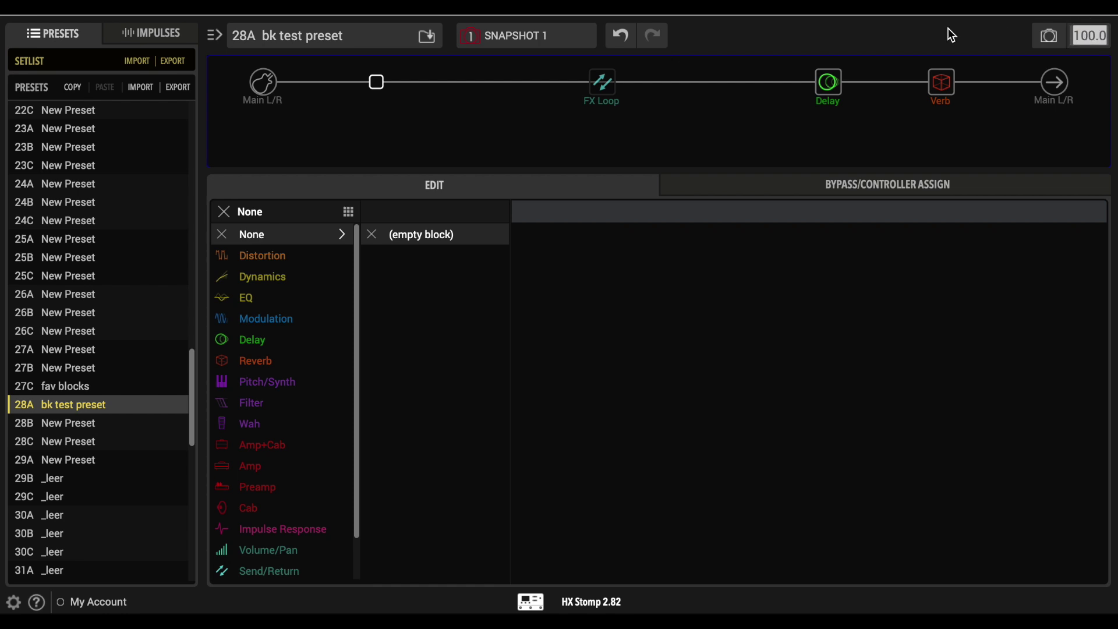
type("77")
key("Return")
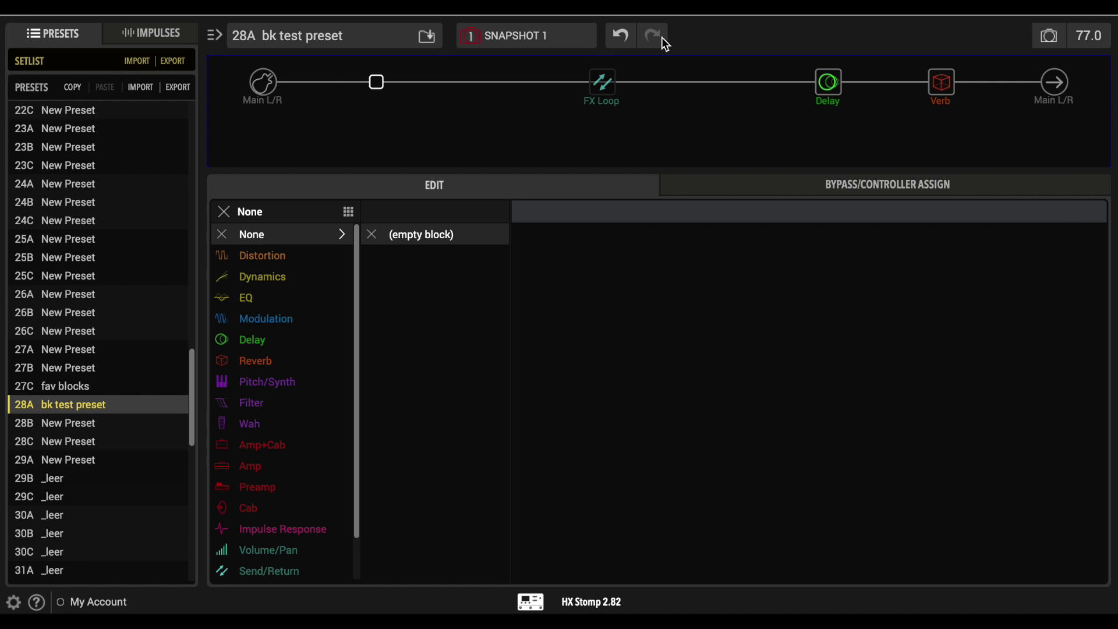
Examine the list of snapshots and the options for Snapshot 1 without switching snapshots
left_click(524, 37)
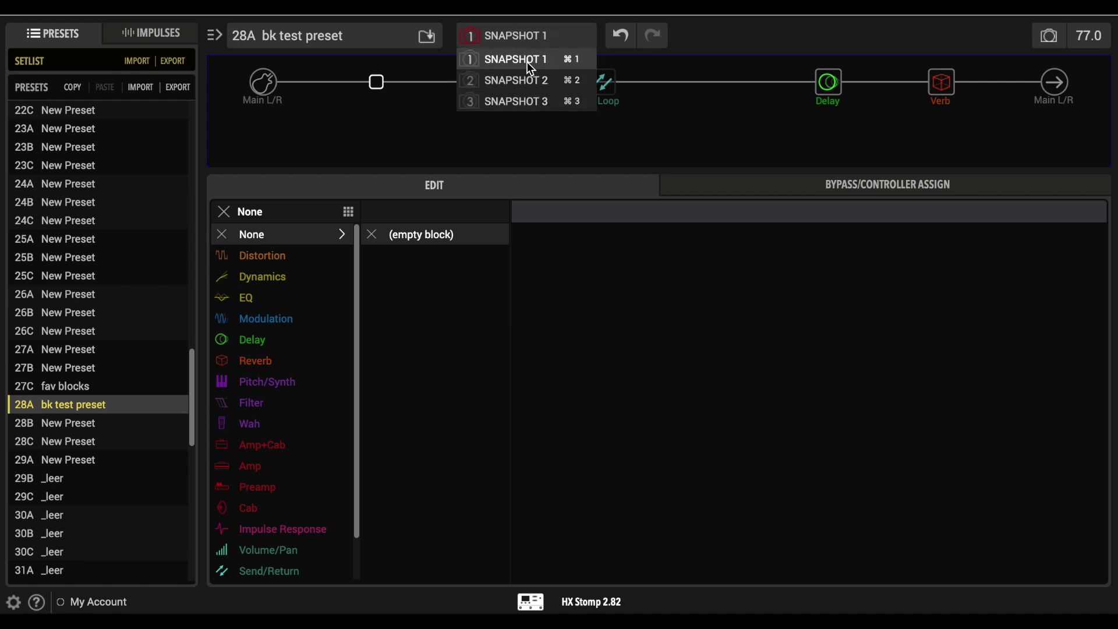
left_click(743, 30)
right_click(497, 36)
left_click(791, 44)
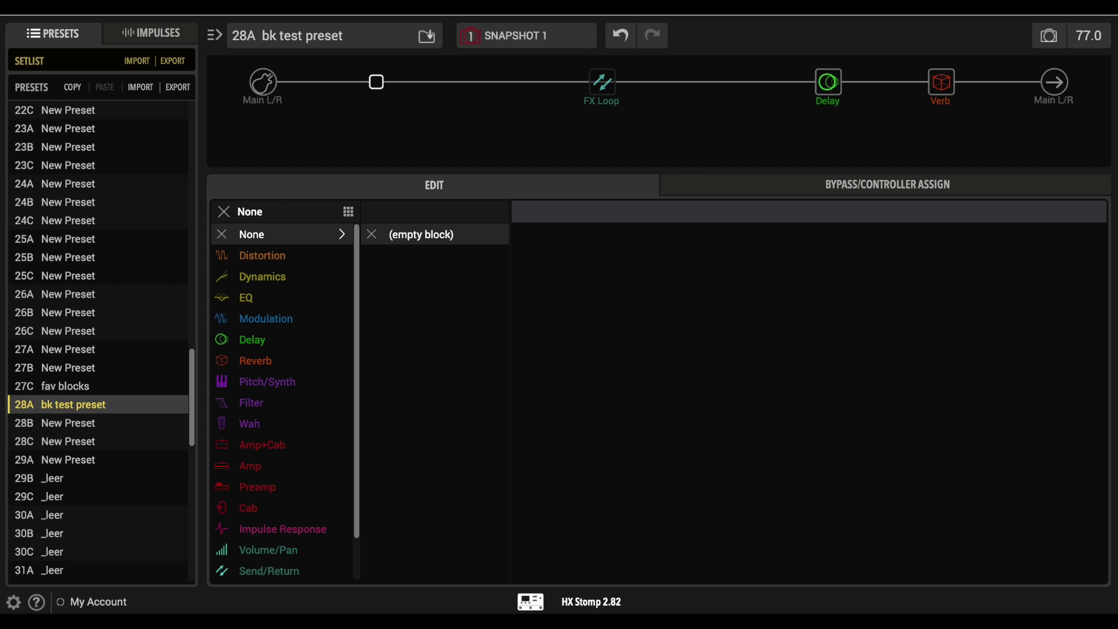
Examine the options offered for the user account and for help, without choosing any
left_click(105, 602)
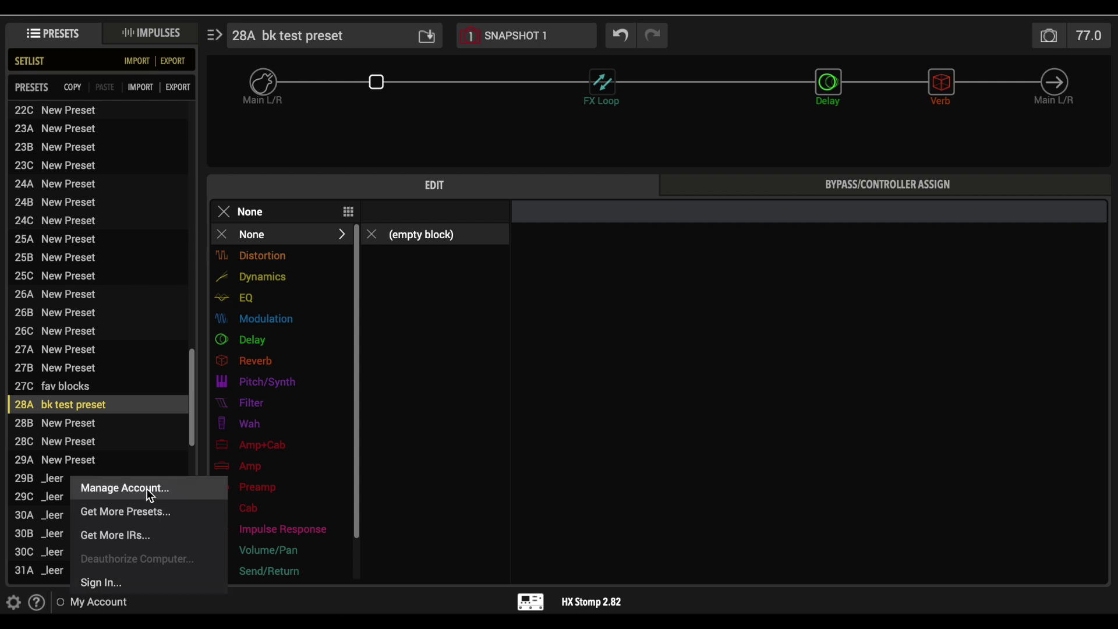
left_click(382, 606)
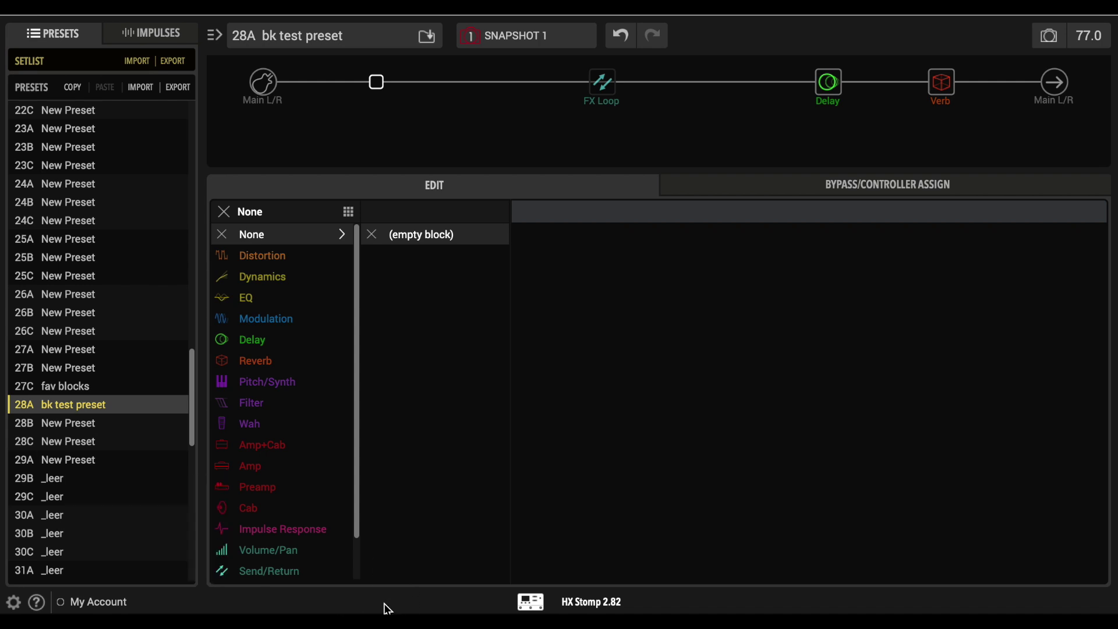
left_click(41, 602)
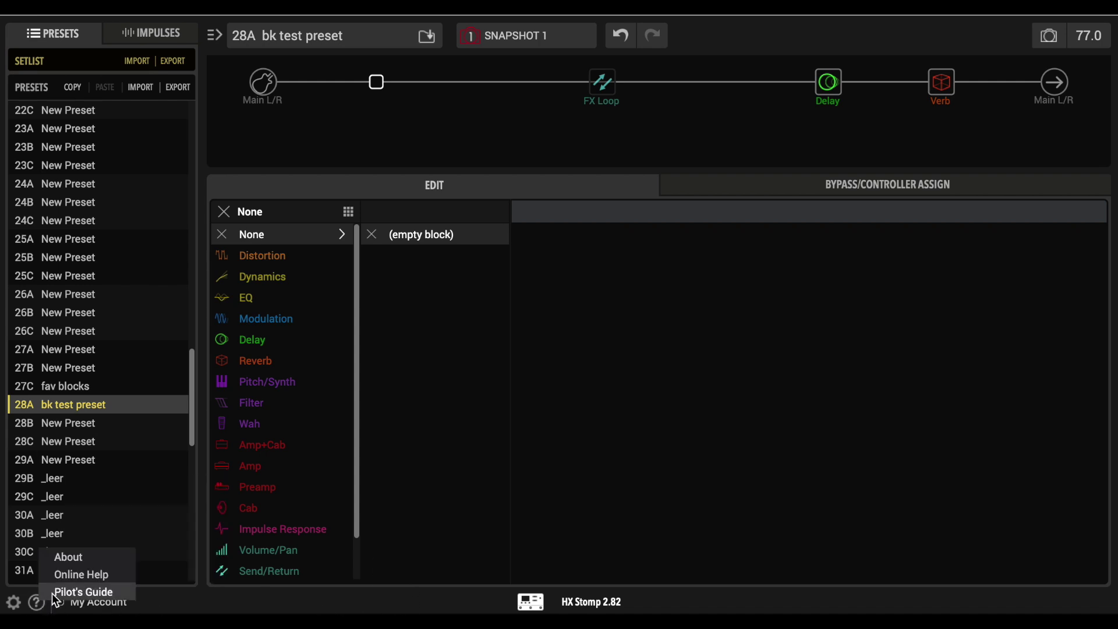
left_click(267, 610)
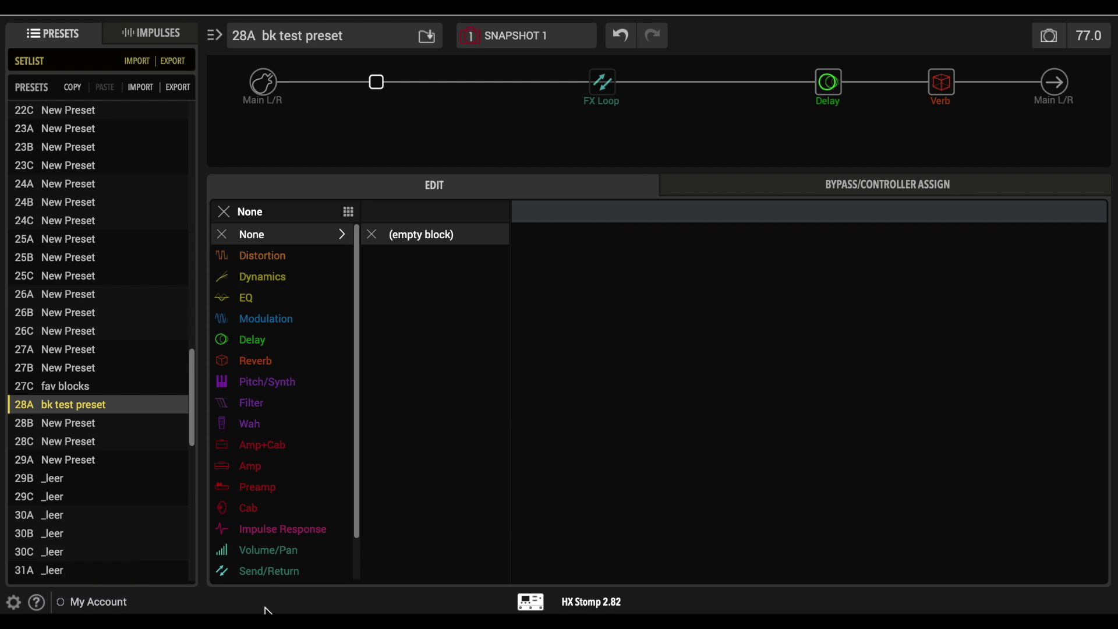